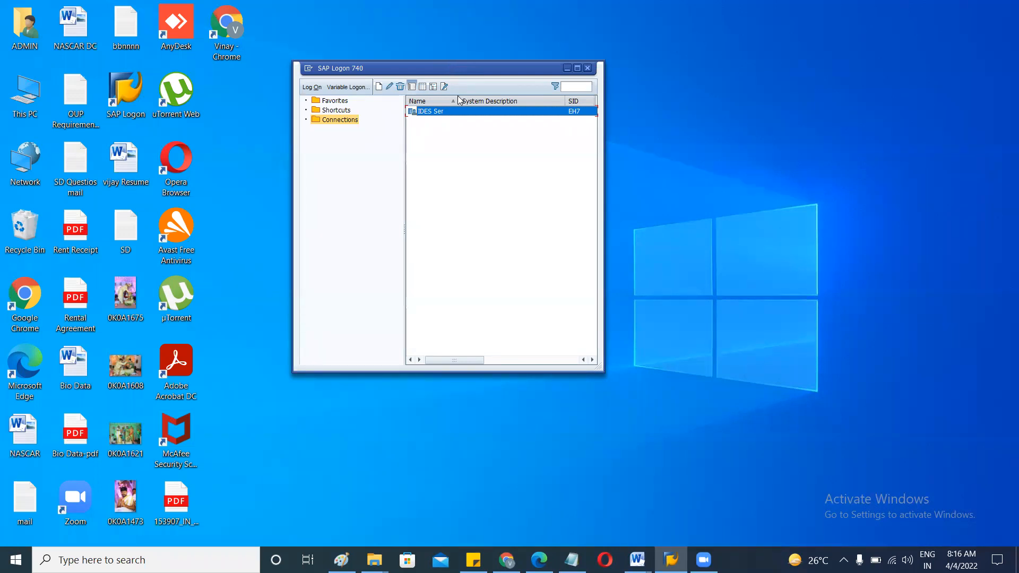
Log on to IDES system EH7 client 800 with the remembered user name and password.
double_click(442, 112)
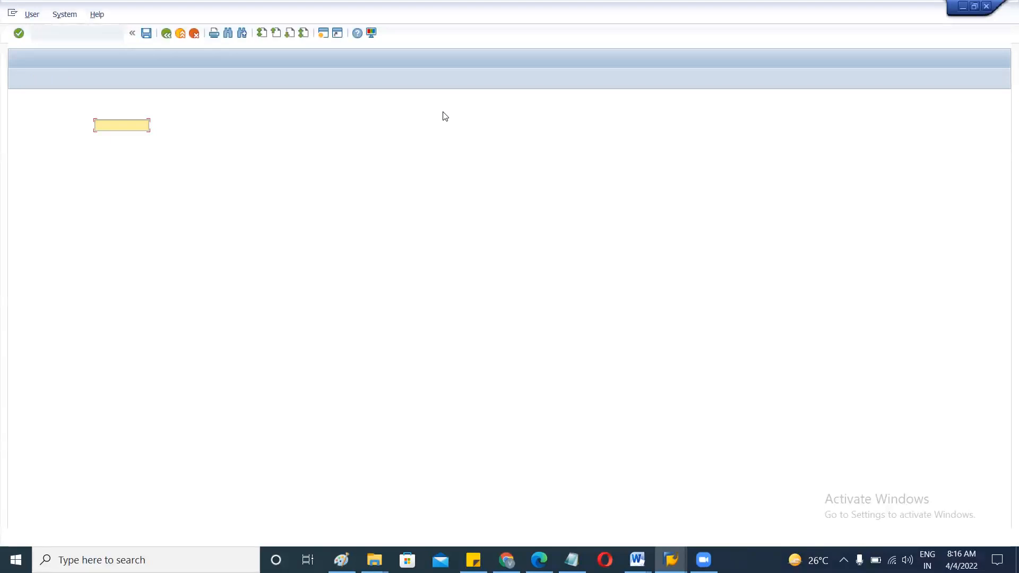
key("Down")
key("Return")
key("Tab")
type("*****")
key("Return")
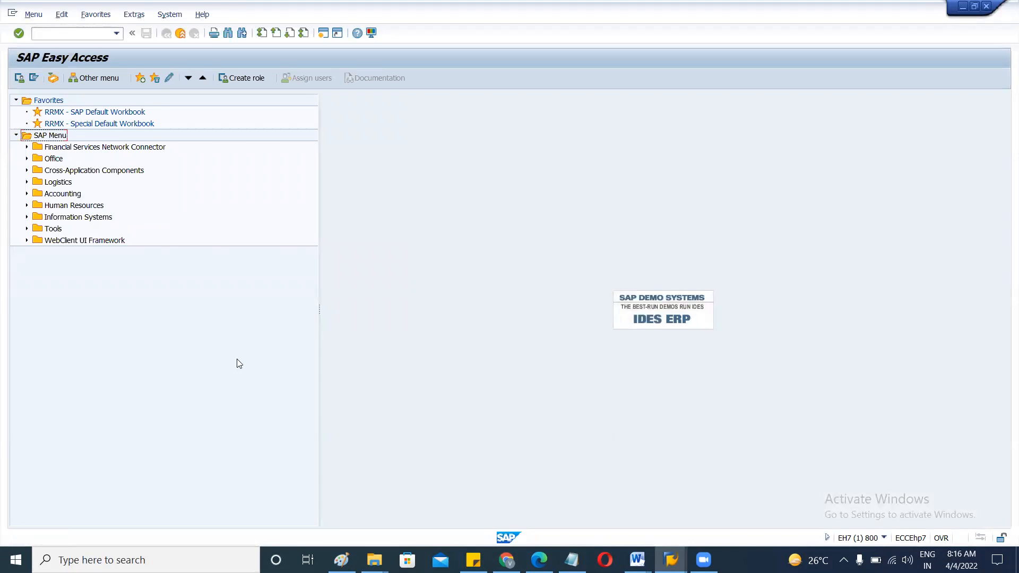
Enter transaction code we20 in the command field.
left_click(72, 36)
type("we20")
Run WE20 and expand Partner Type LS to list logical systems like AII_00_710 and CENTRAL.
key("Return")
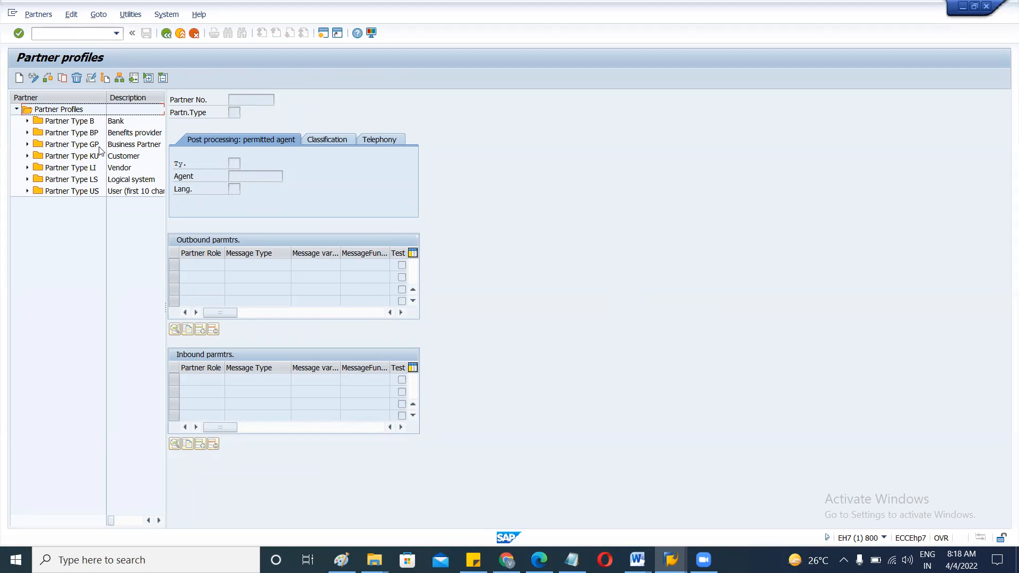
left_click(75, 180)
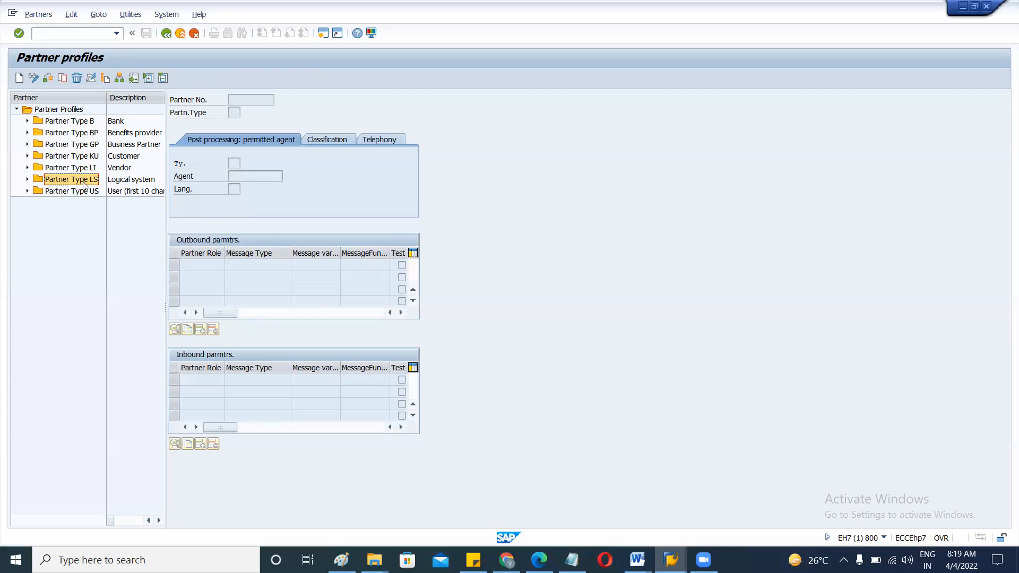
left_click(81, 158)
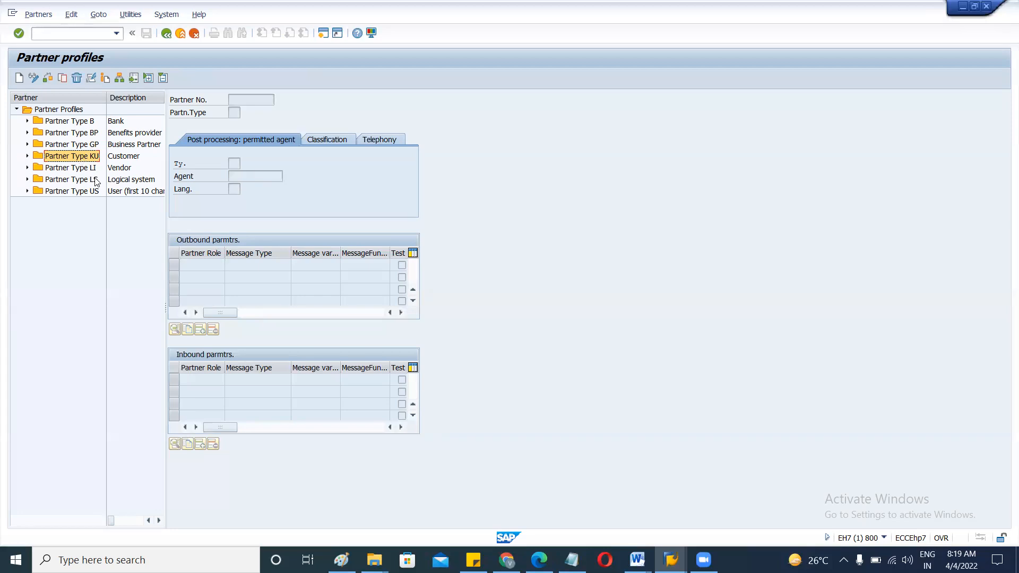
left_click(64, 184)
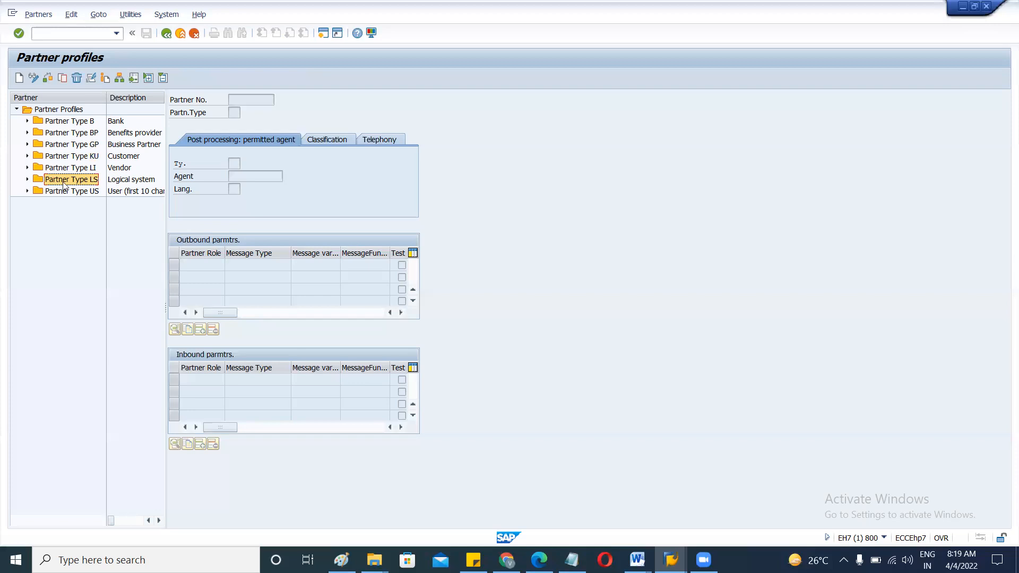
left_click(28, 180)
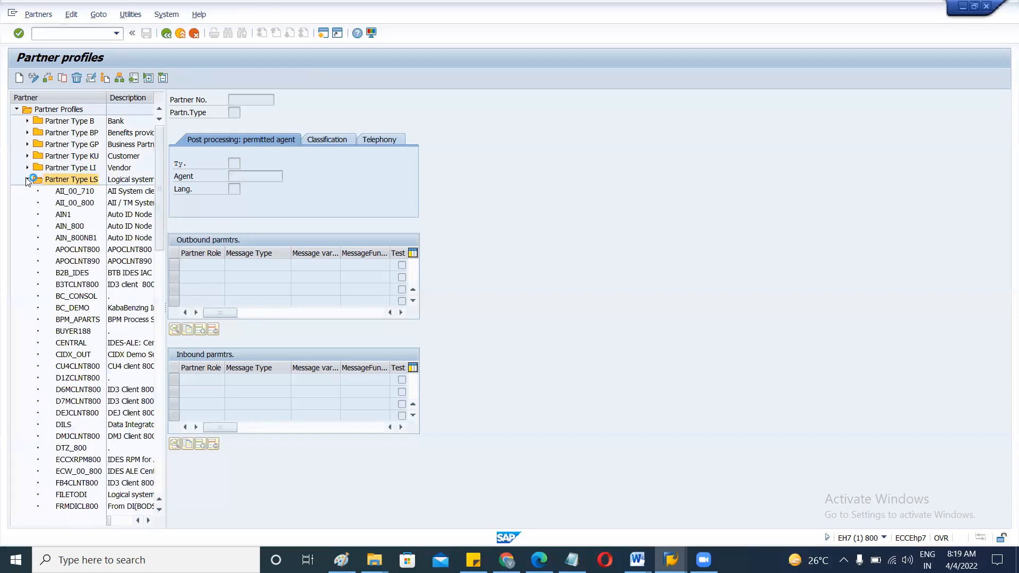
Open customer partner 14000's profile, then collapse the KU list and pick a logical system partner.
left_click_drag(158, 142, 160, 150)
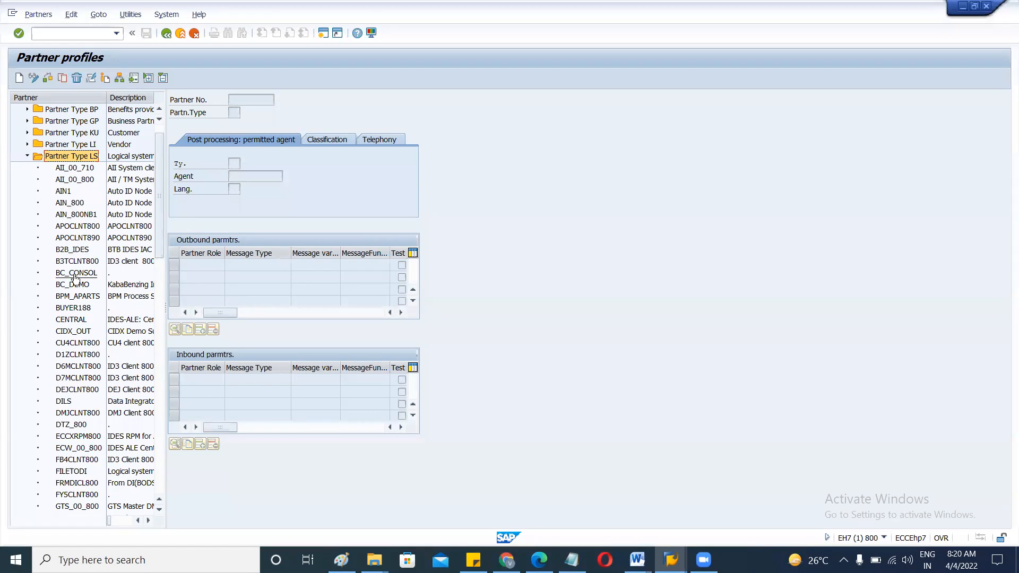
left_click(71, 135)
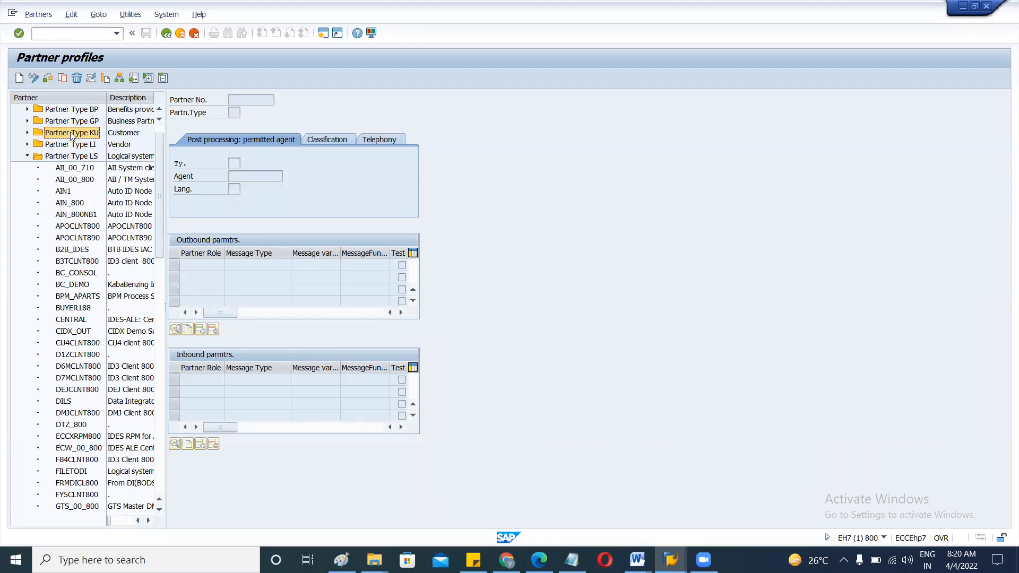
left_click(27, 133)
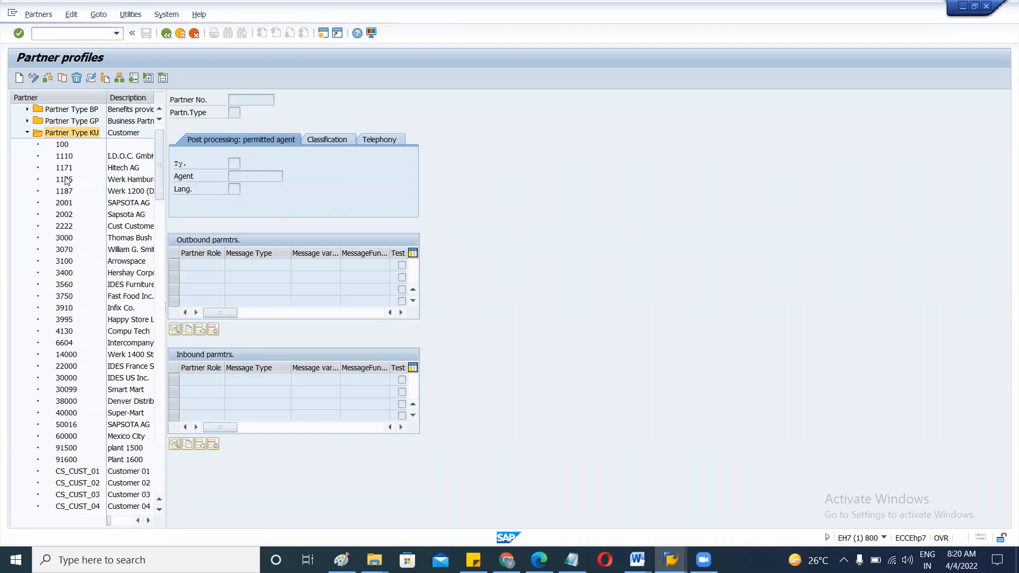
left_click(63, 360)
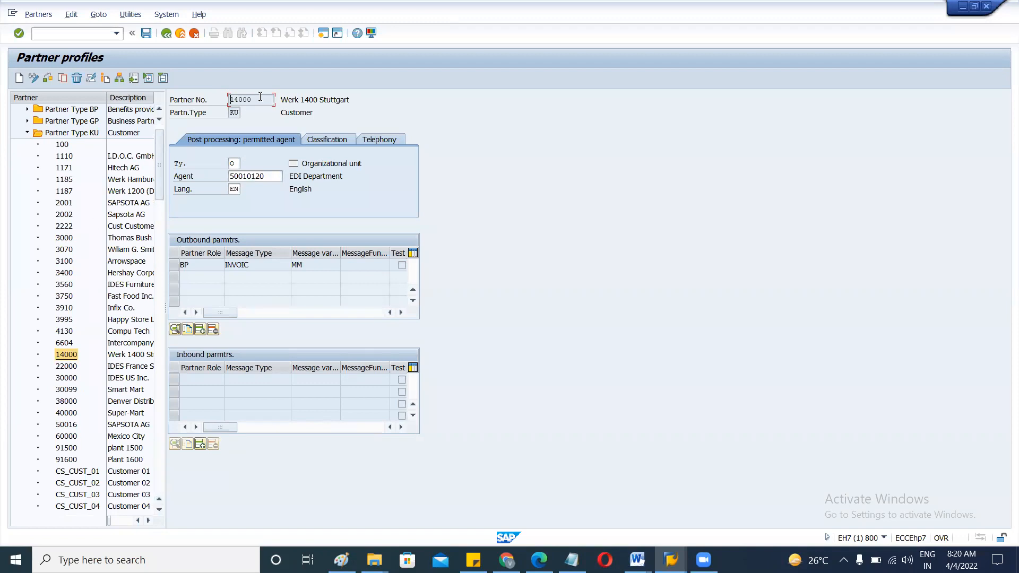
left_click_drag(253, 99, 229, 101)
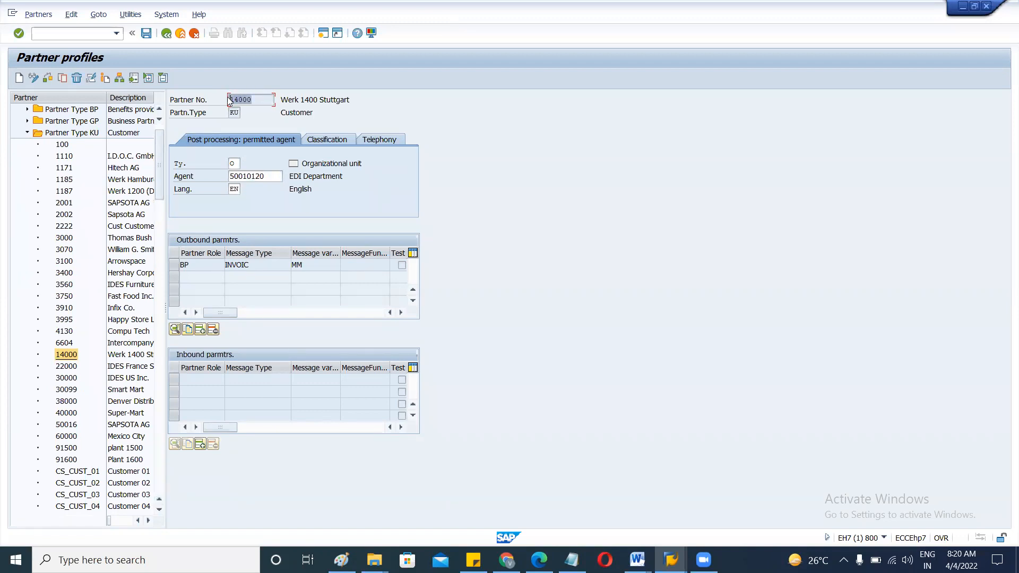
left_click(29, 134)
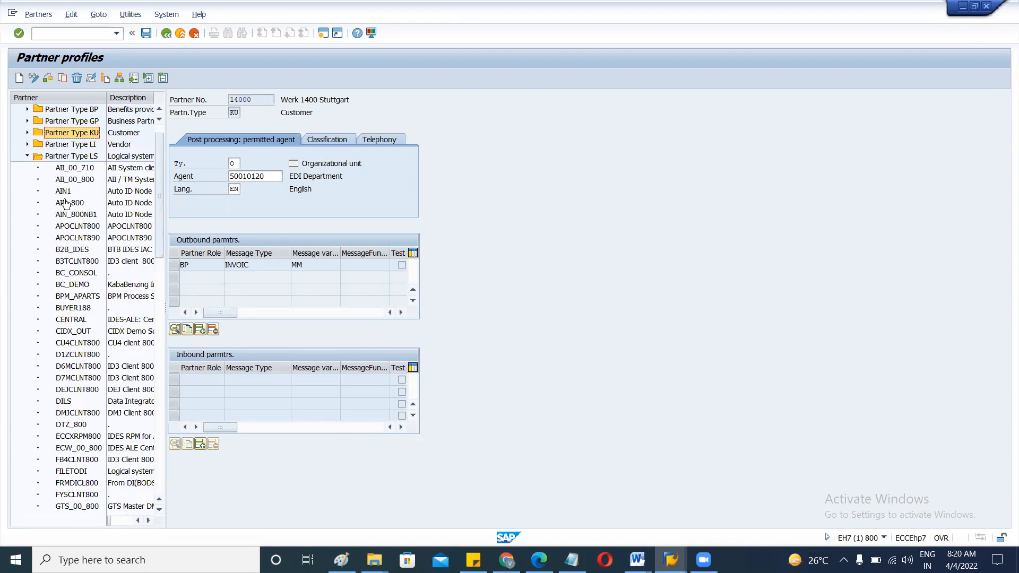
left_click(70, 275)
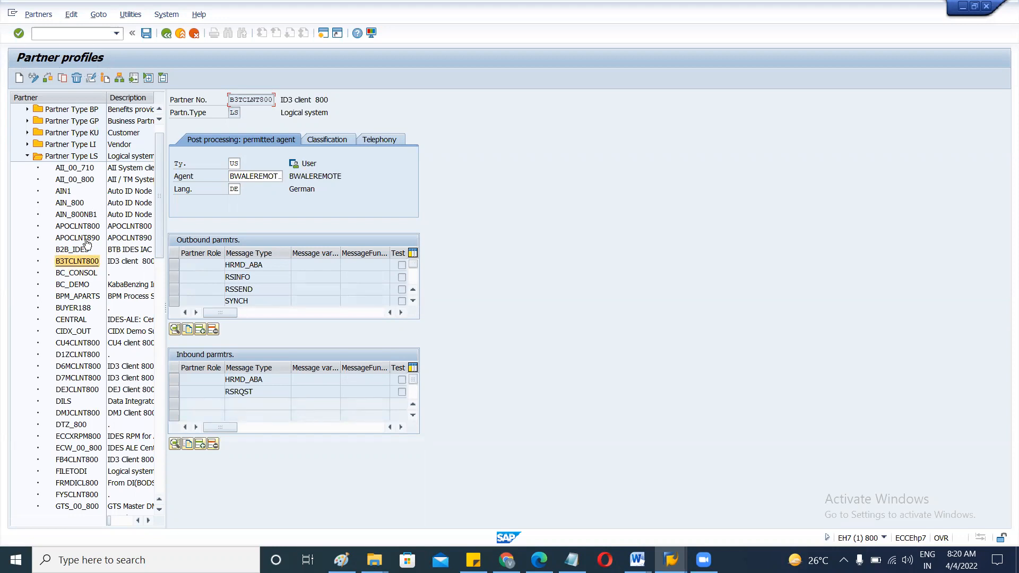
double_click(78, 264)
left_click(27, 132)
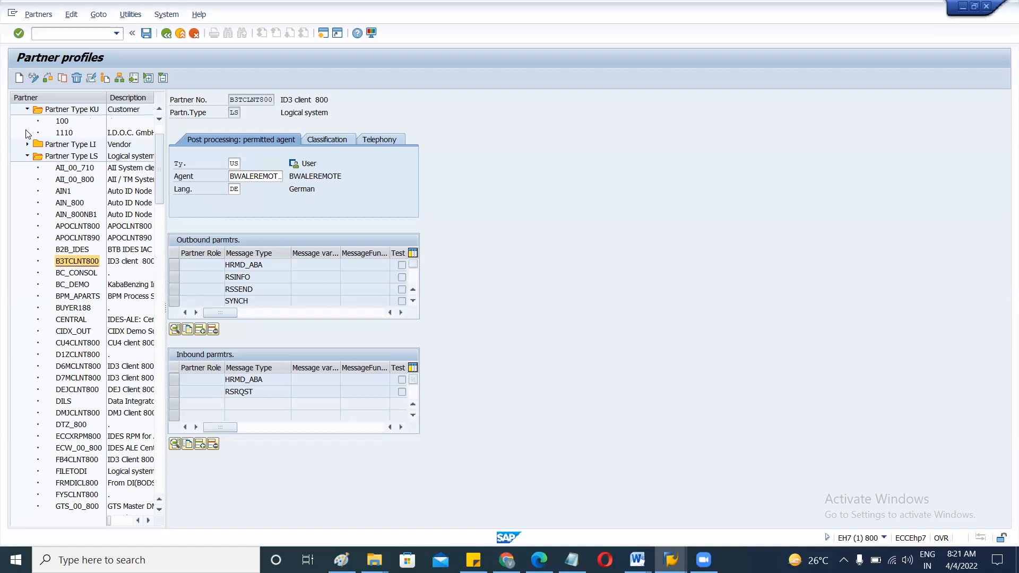
double_click(64, 203)
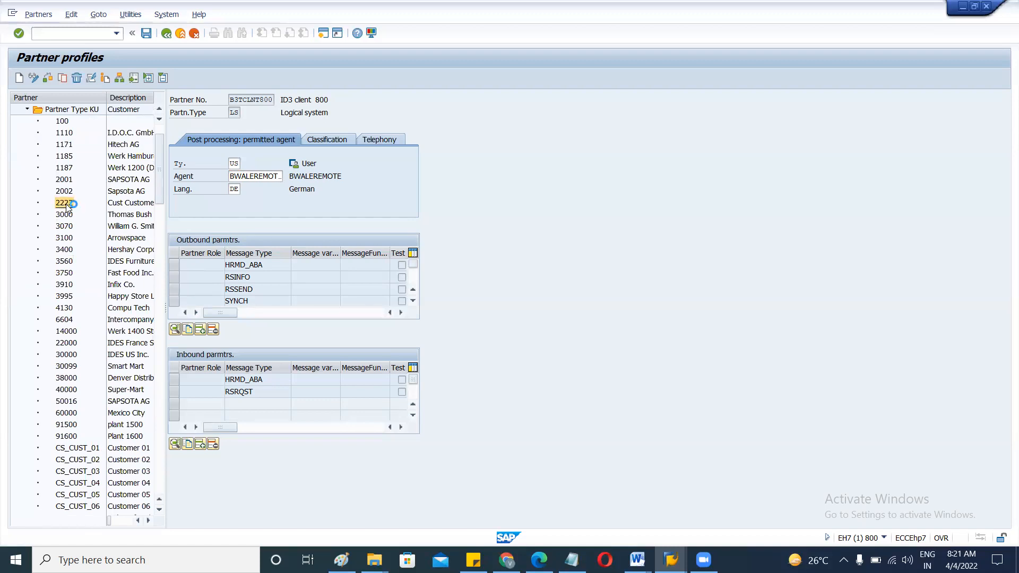
left_click(65, 243)
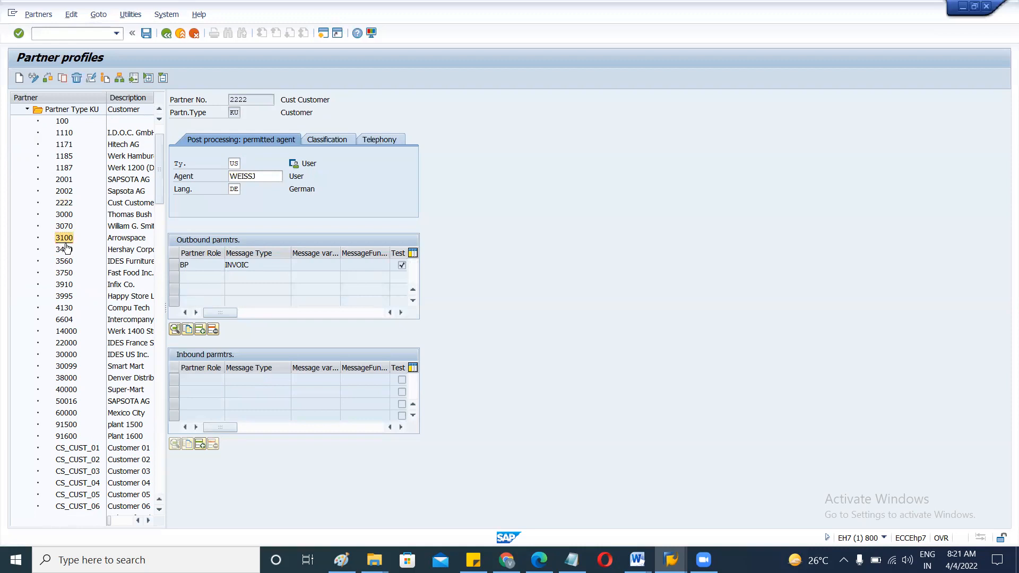
left_click(68, 310)
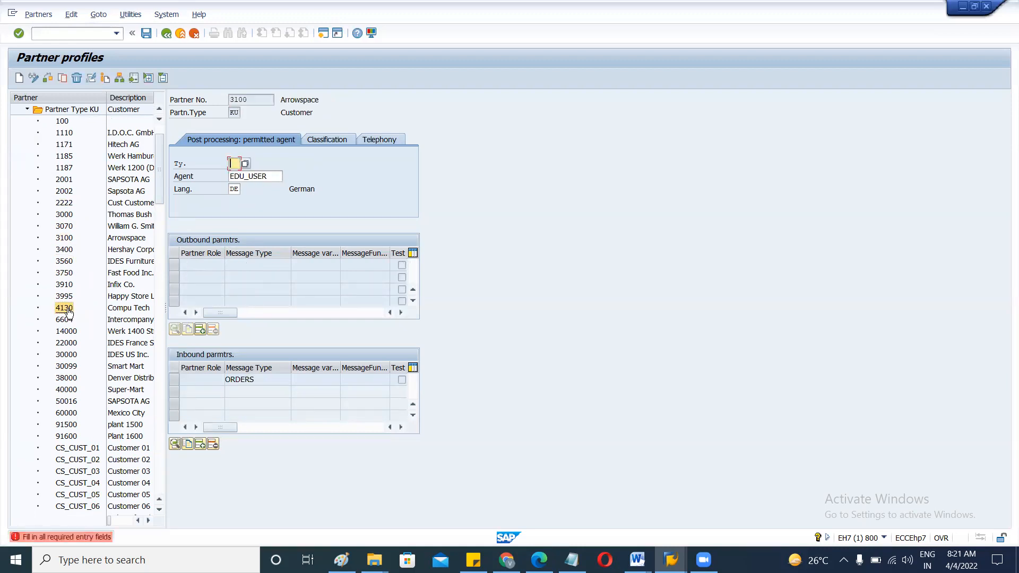
left_click(69, 451)
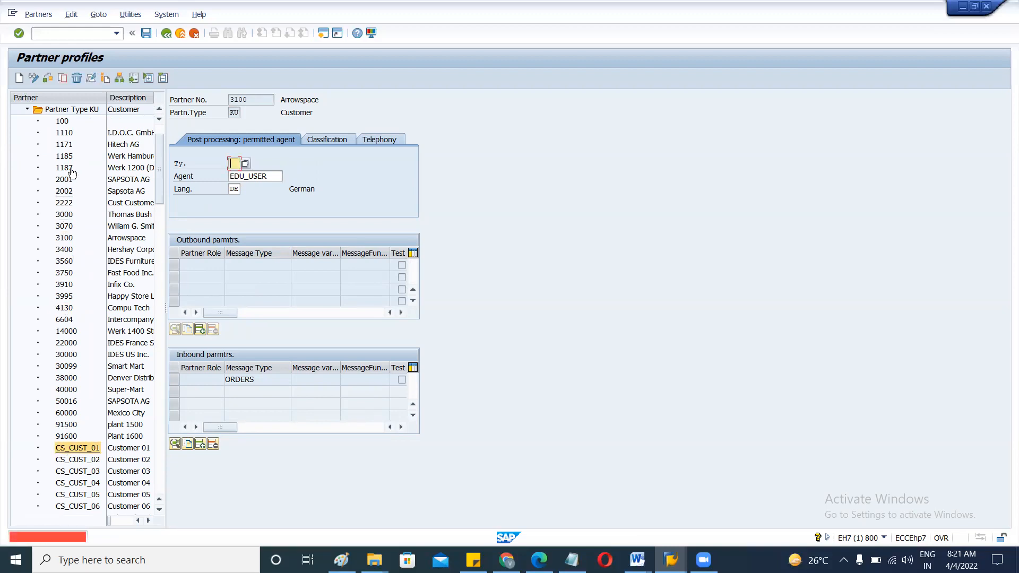
left_click(28, 110)
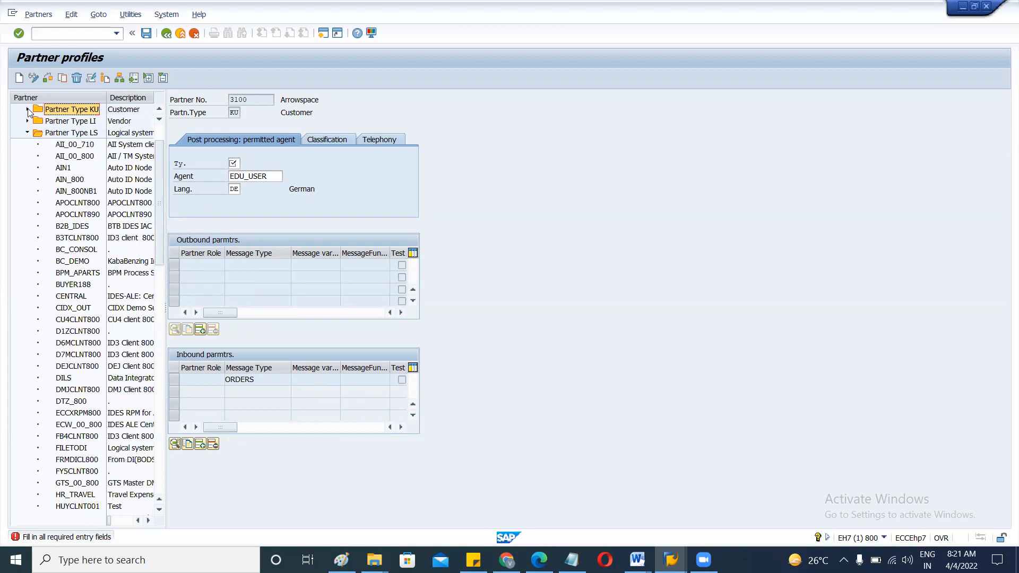
left_click(70, 238)
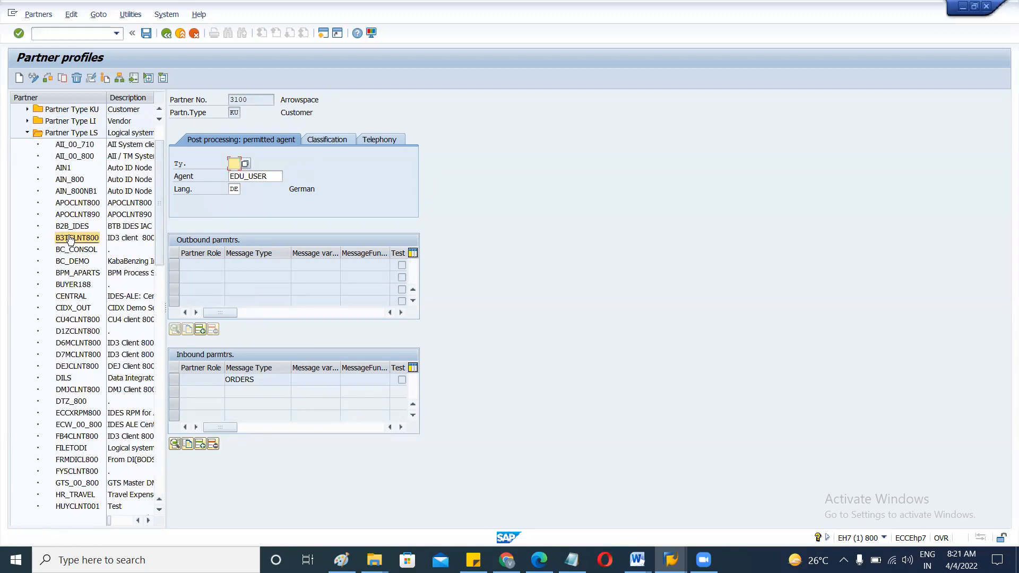
left_click(70, 275)
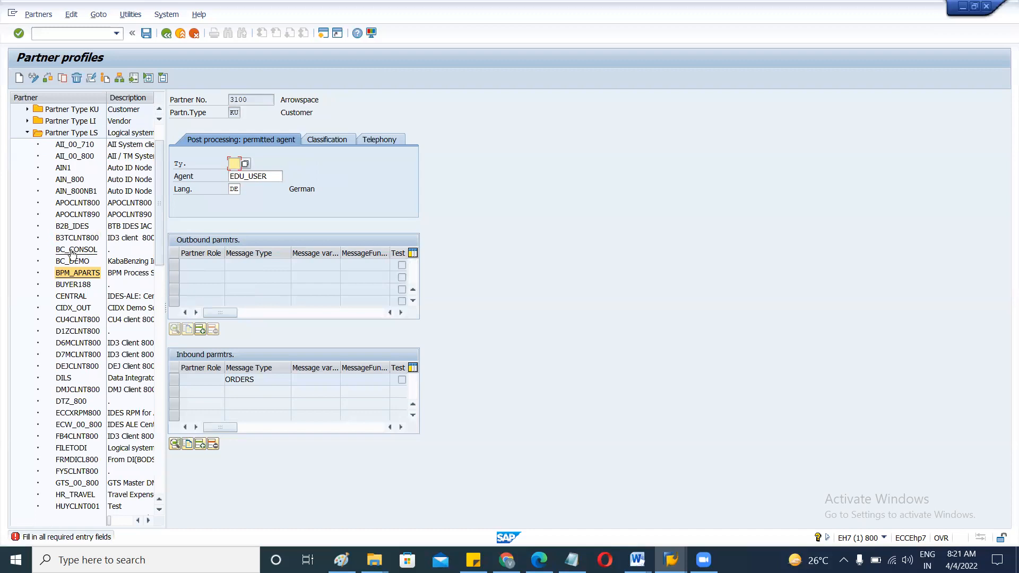
left_click(73, 250)
scroll(73, 253, "down", 1)
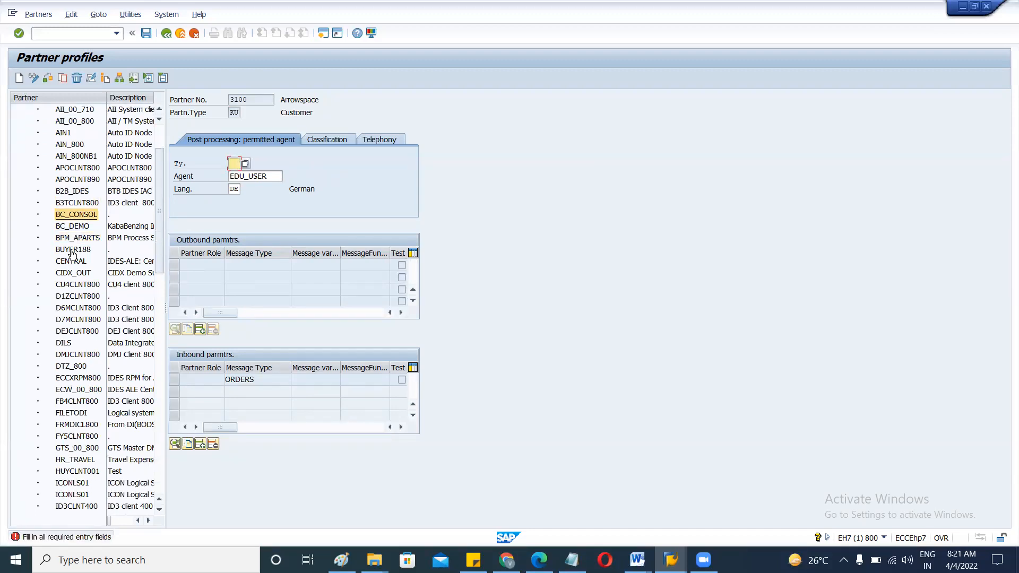
scroll(73, 254, "down", 1)
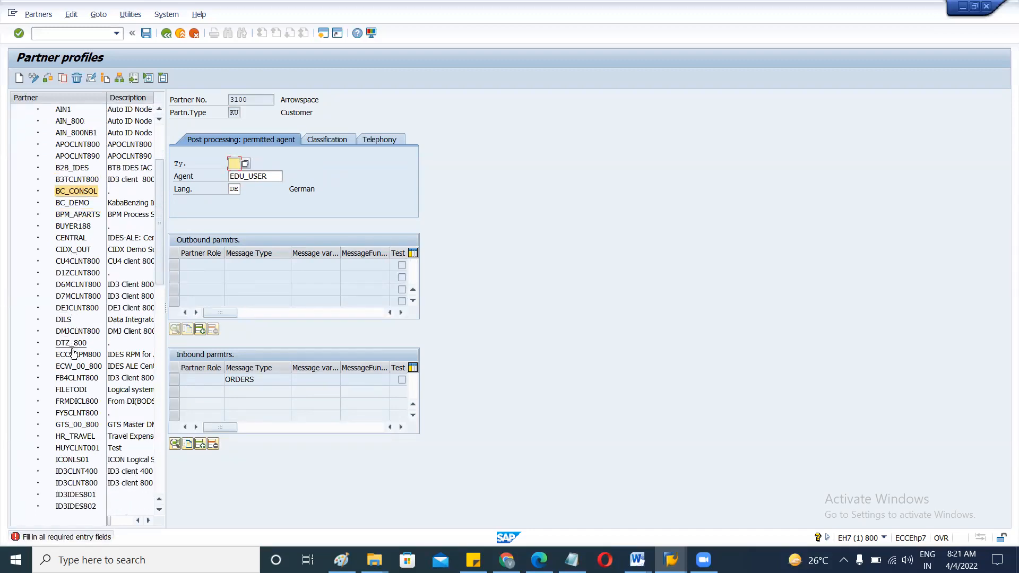
left_click(72, 378)
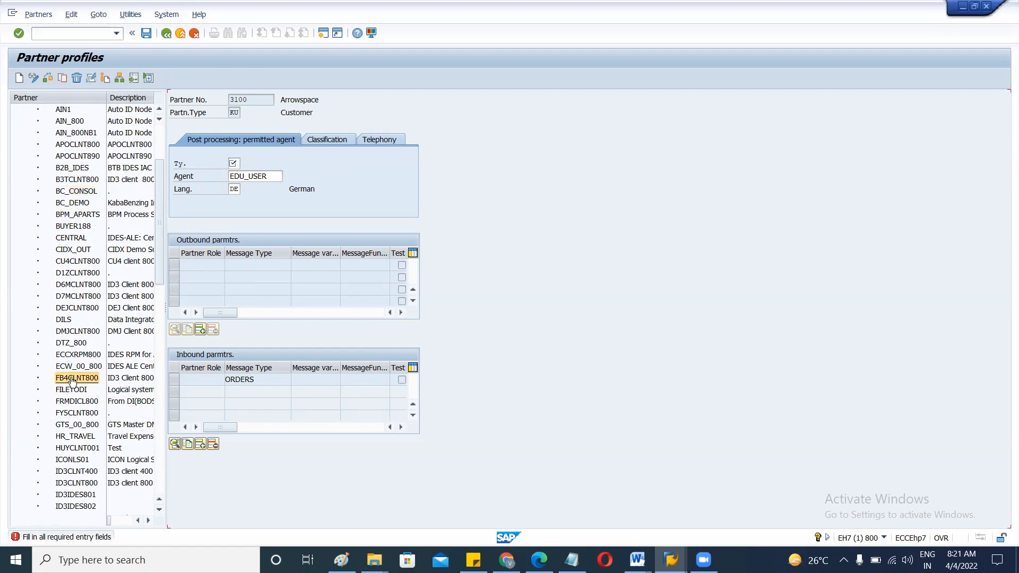
left_click(77, 261)
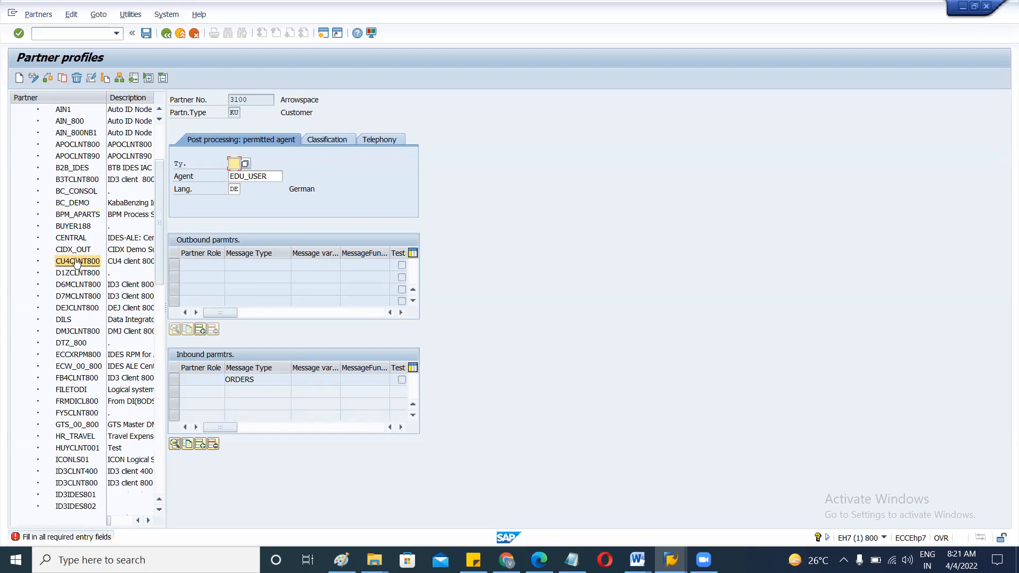
scroll(63, 470, "down", 2)
scroll(62, 470, "down", 1)
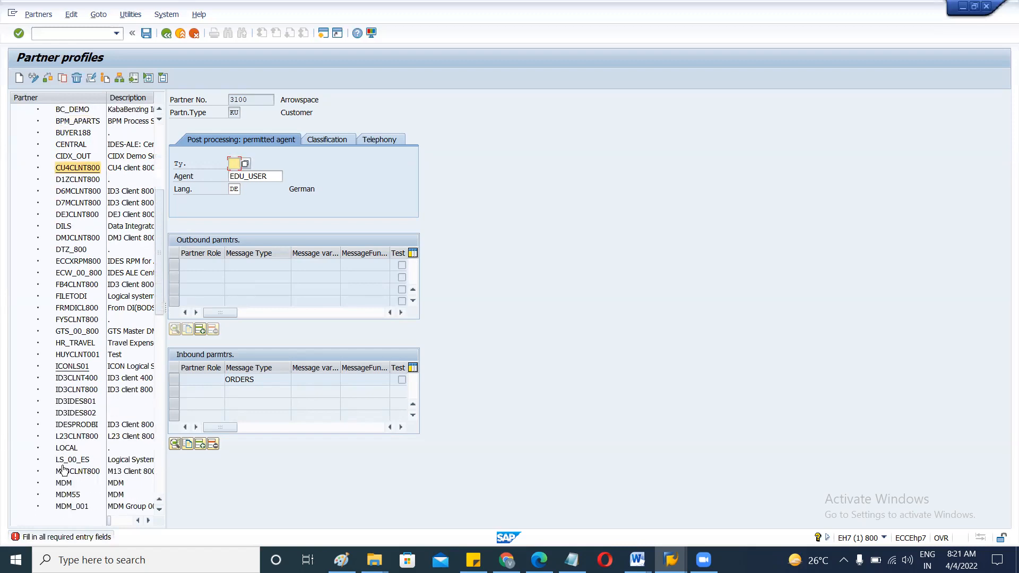
left_click(67, 440)
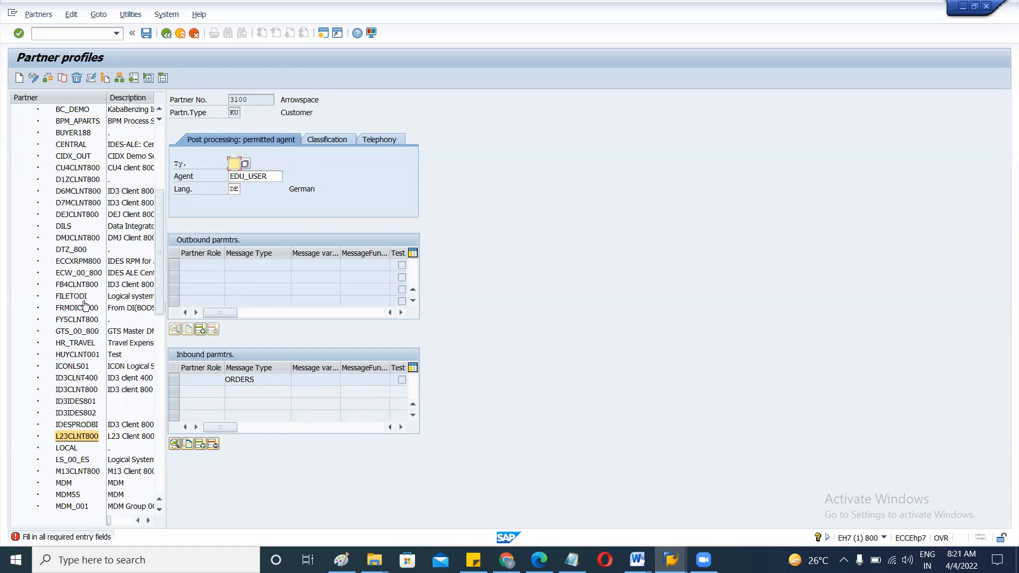
scroll(84, 307, "down", 2)
scroll(85, 306, "down", 2)
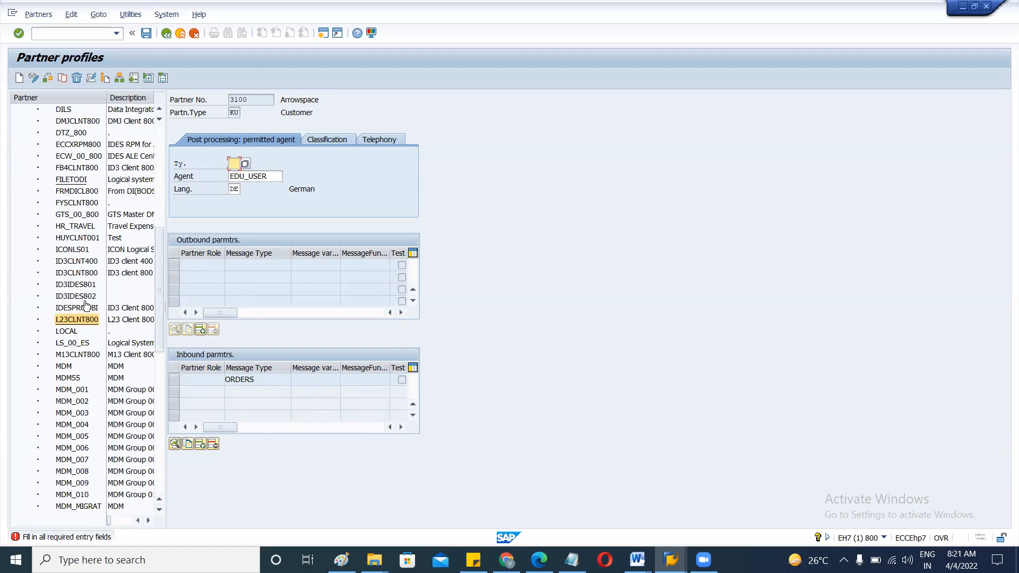
scroll(83, 449, "down", 4)
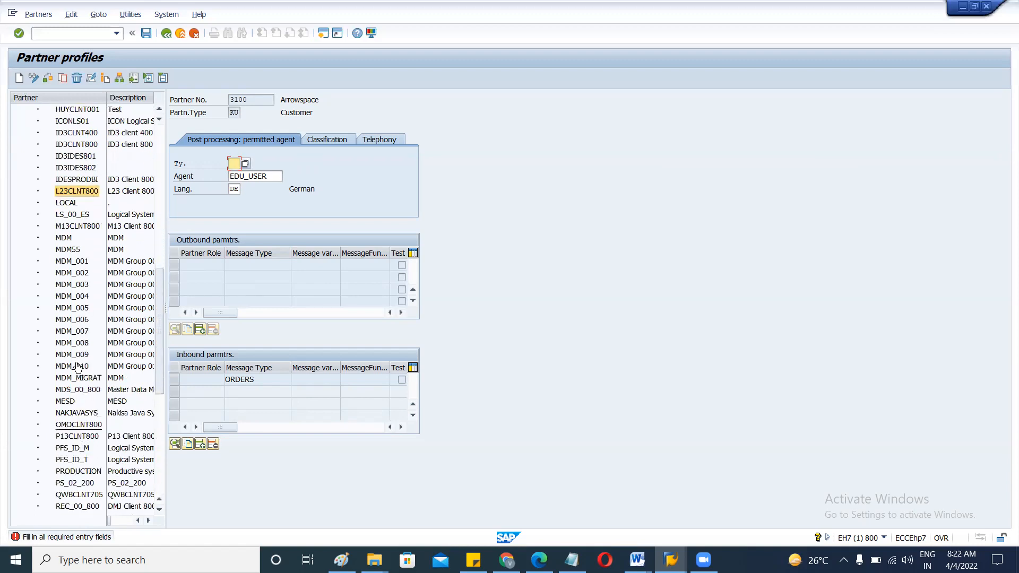
left_click(74, 298)
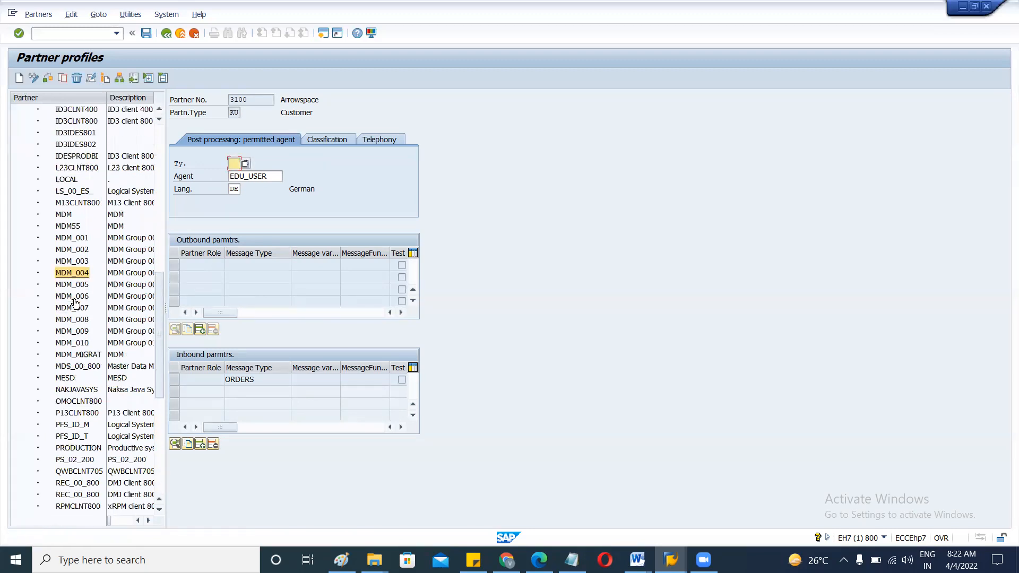
scroll(75, 303, "down", 2)
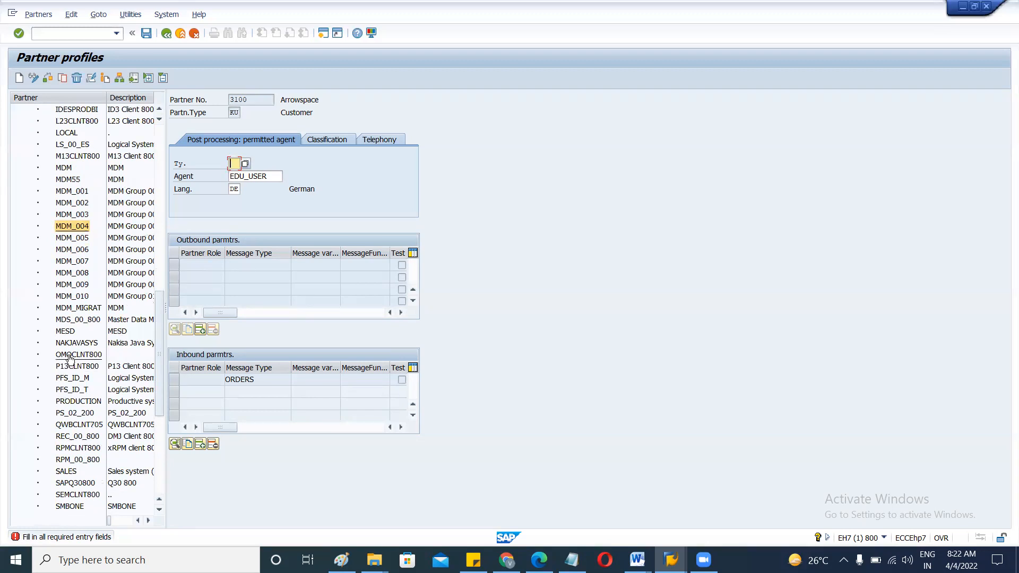
left_click(66, 356)
left_click(69, 367)
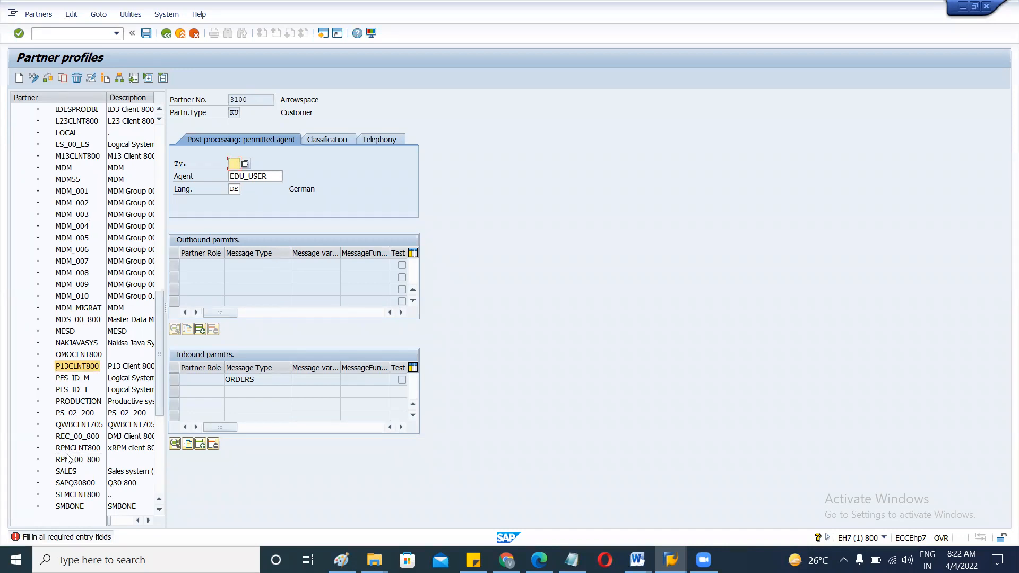
left_click(66, 471)
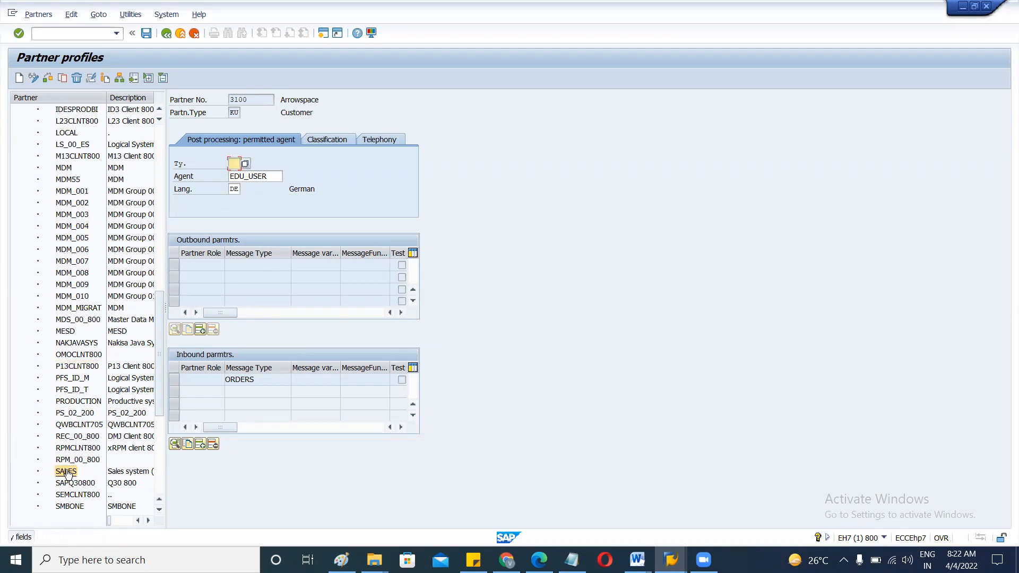
scroll(81, 311, "up", 6)
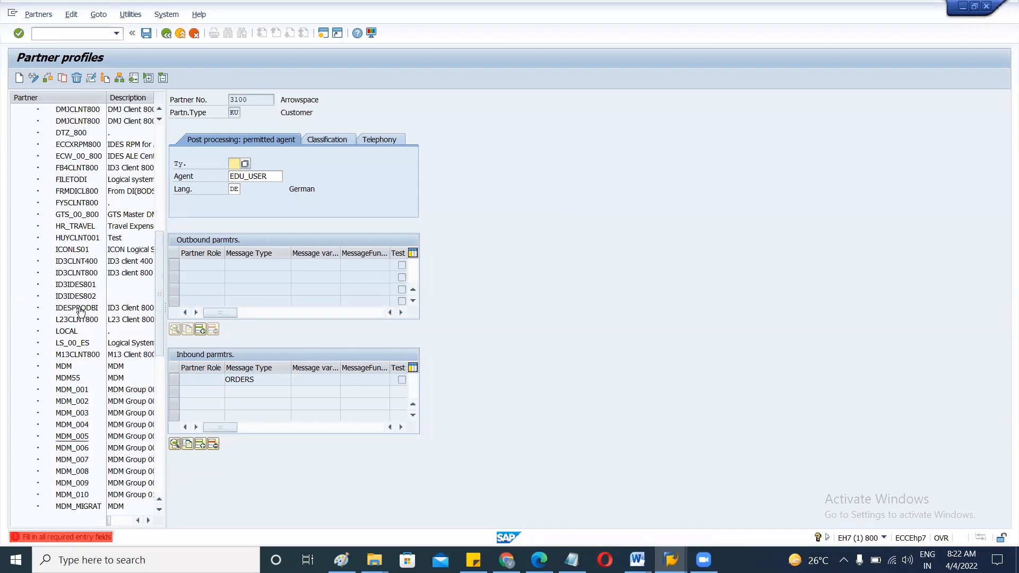
scroll(80, 311, "up", 7)
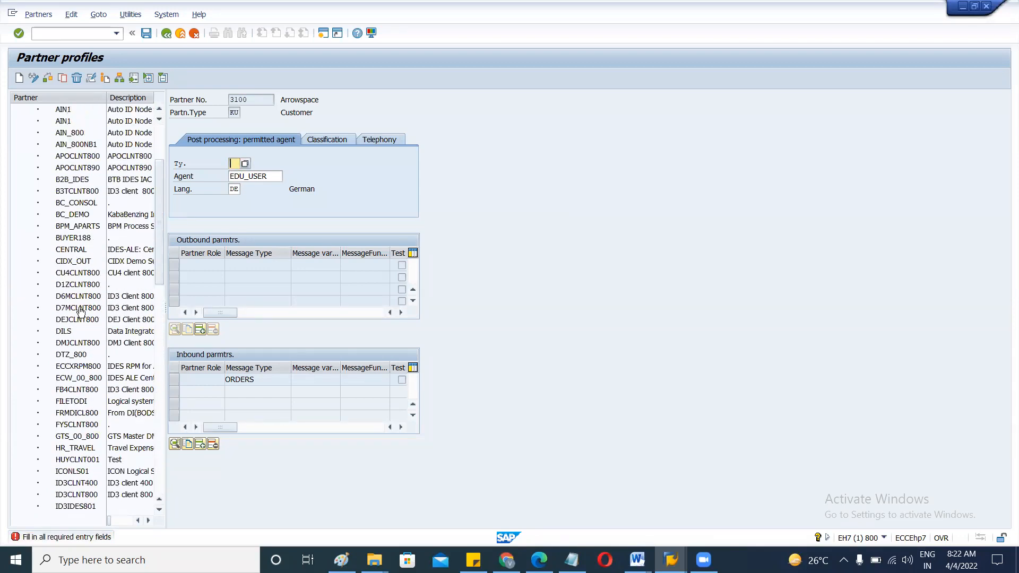
scroll(81, 311, "up", 3)
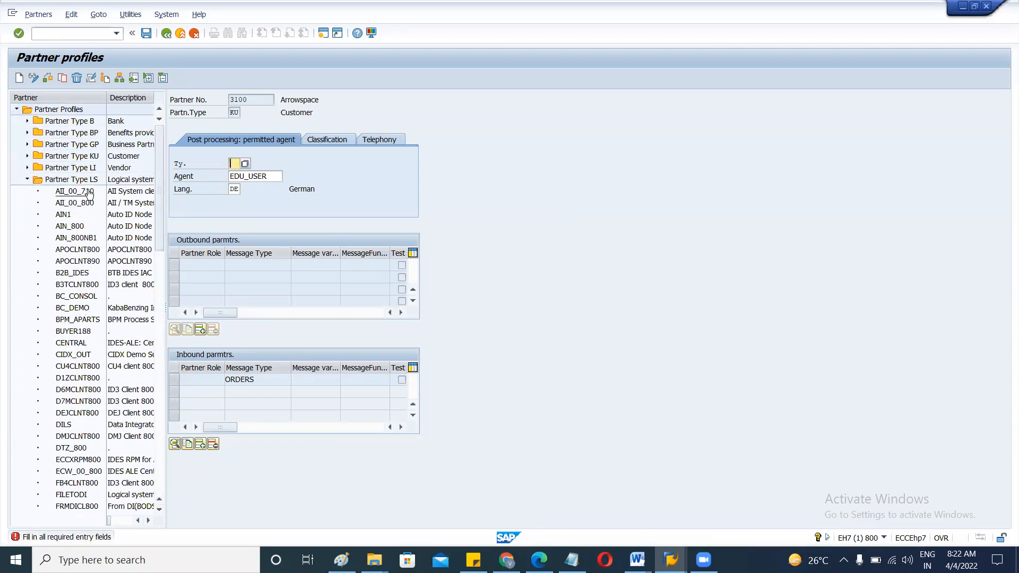
double_click(89, 192)
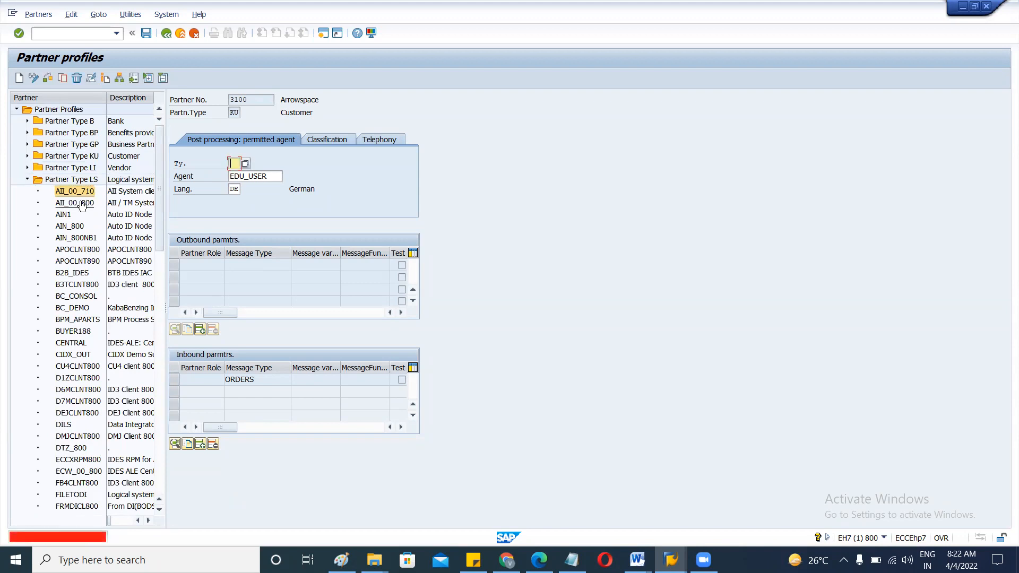
double_click(81, 204)
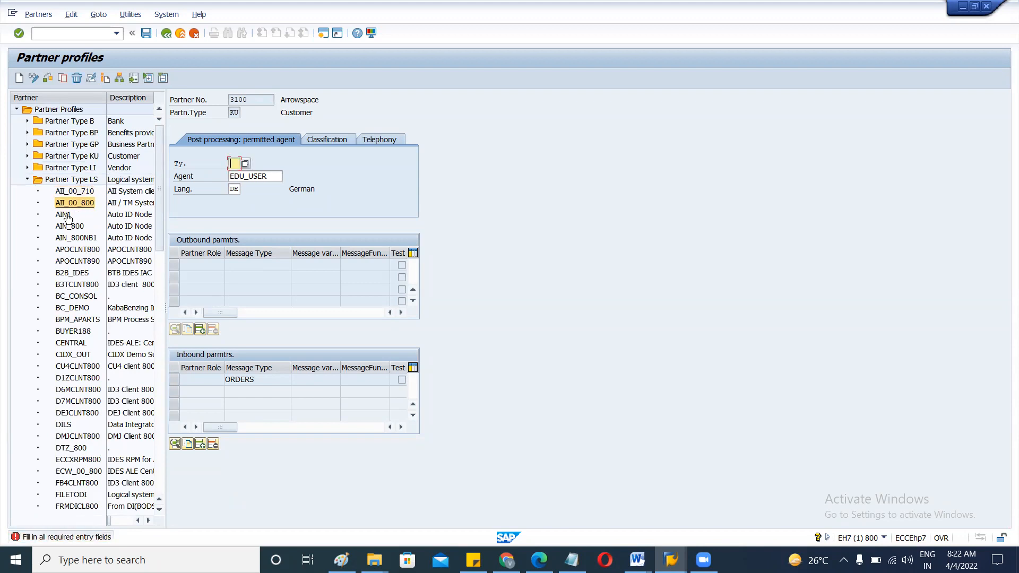
double_click(64, 215)
double_click(67, 227)
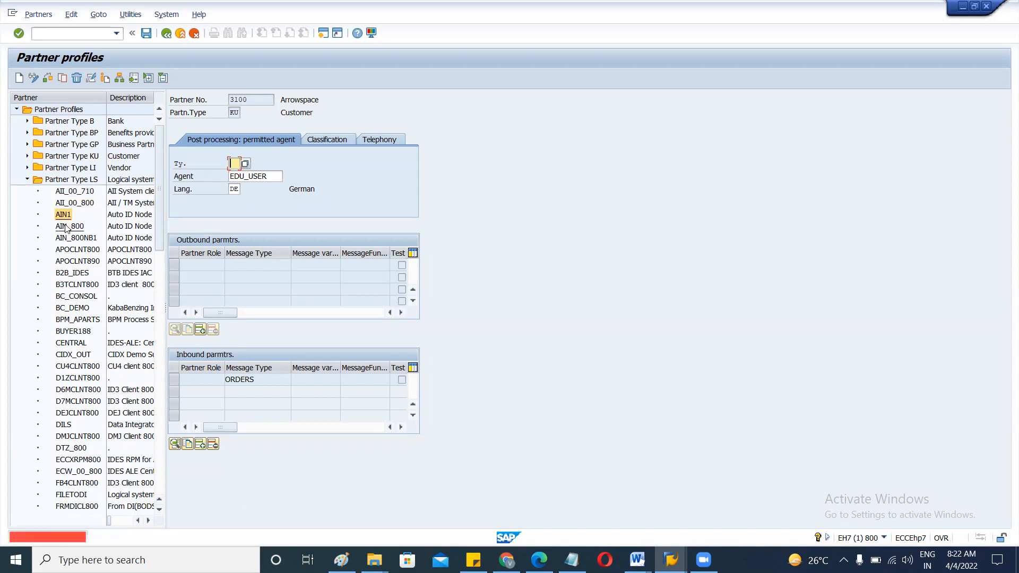
double_click(68, 239)
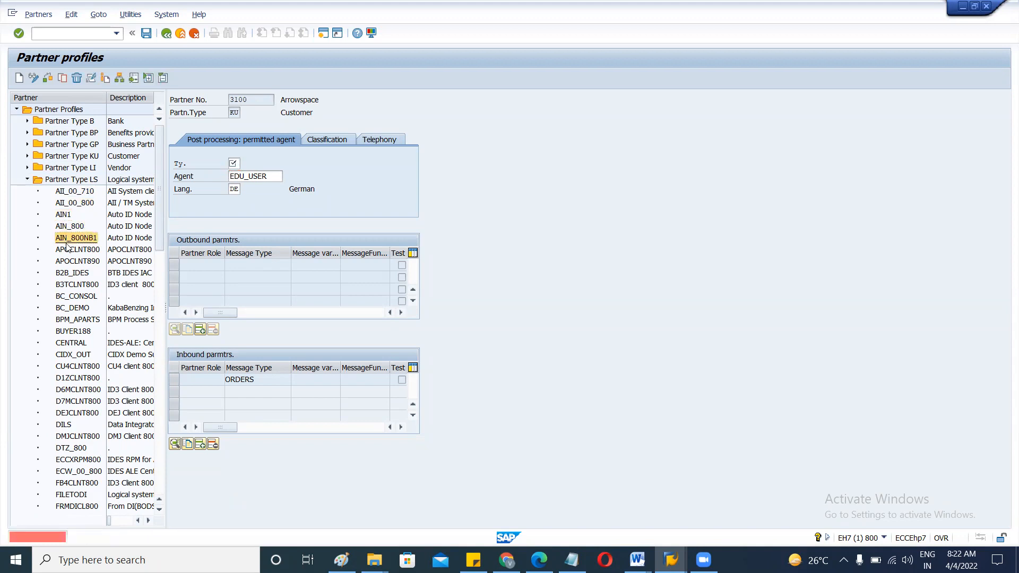
double_click(69, 250)
double_click(71, 261)
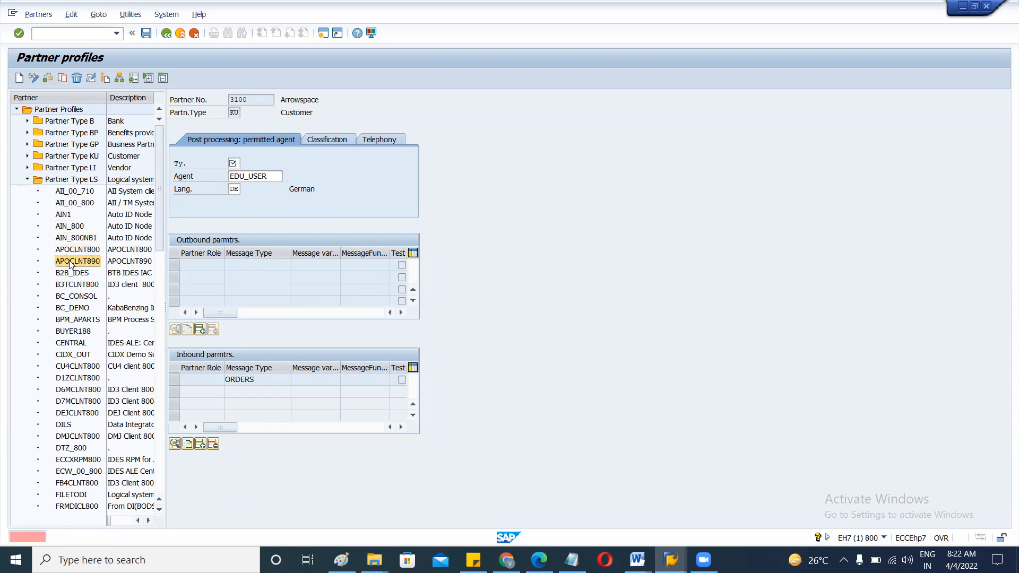
double_click(72, 273)
double_click(75, 286)
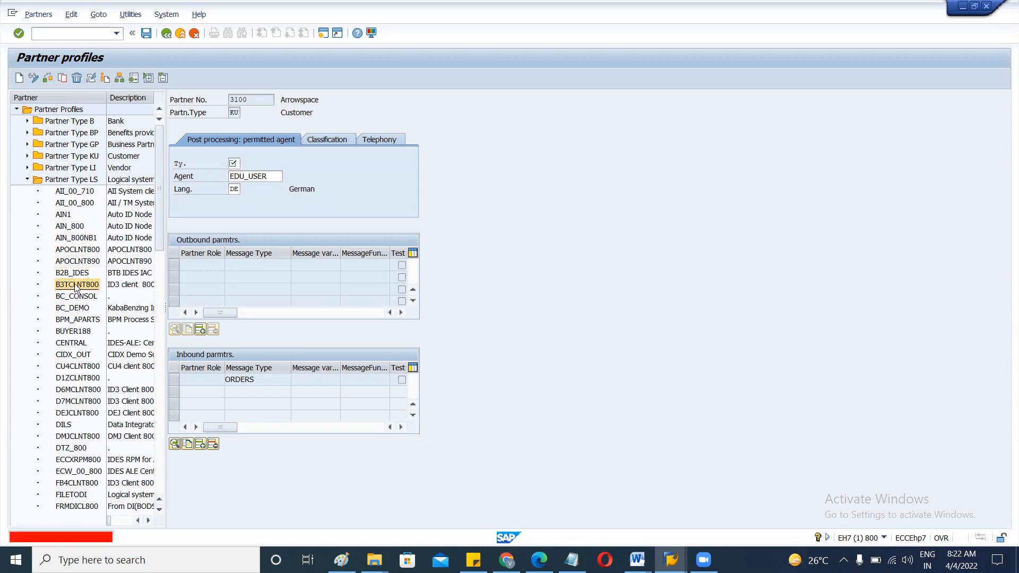
double_click(76, 296)
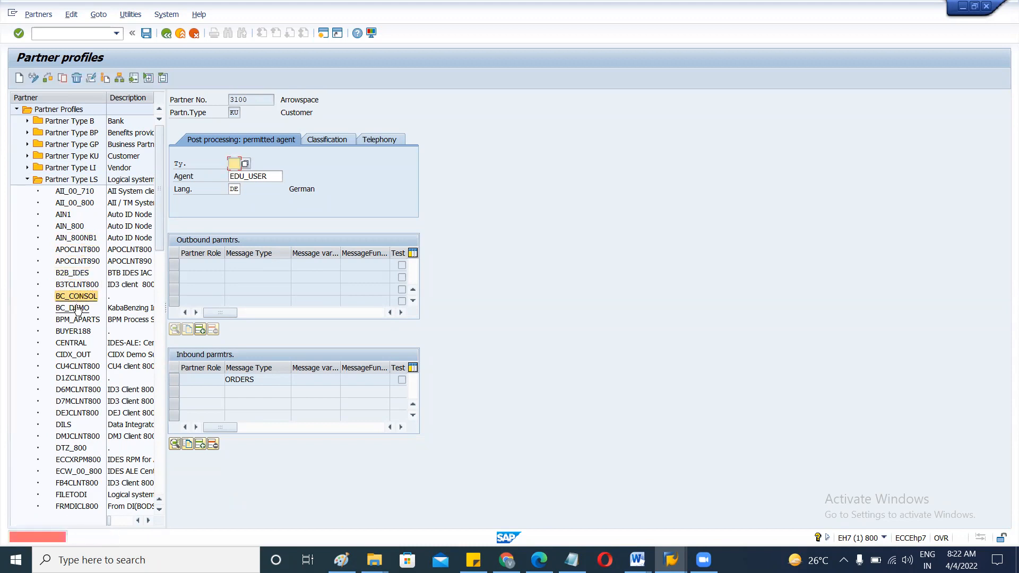
double_click(78, 309)
double_click(77, 319)
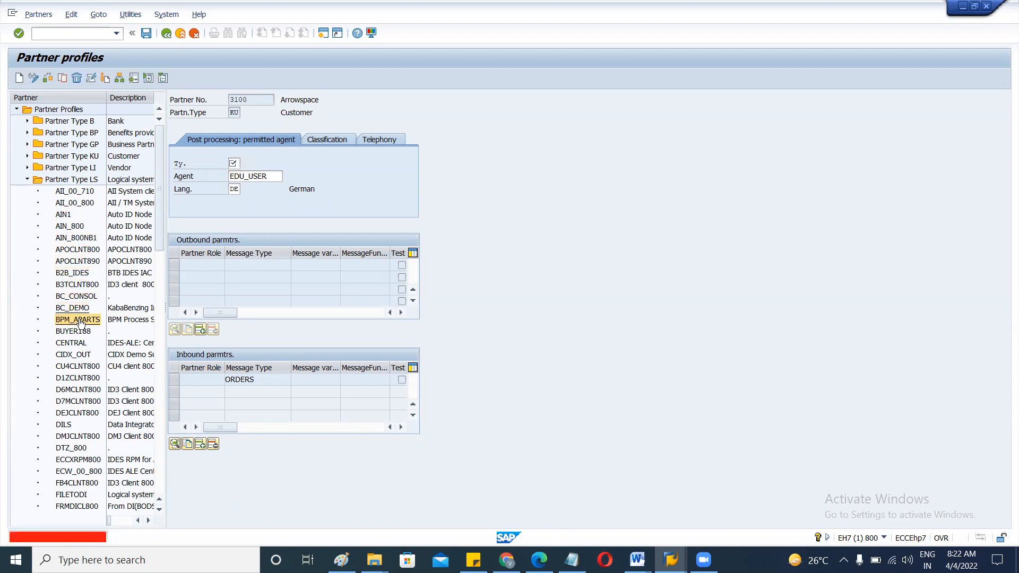
left_click(63, 33)
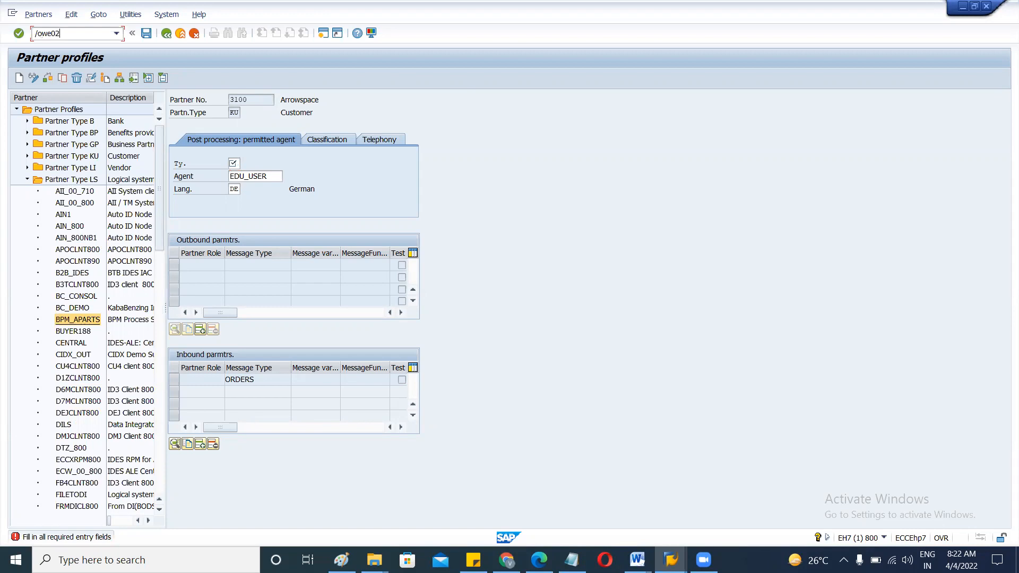
Run WE02 to list IDocs created from 04.01.2022 onward.
key("Return")
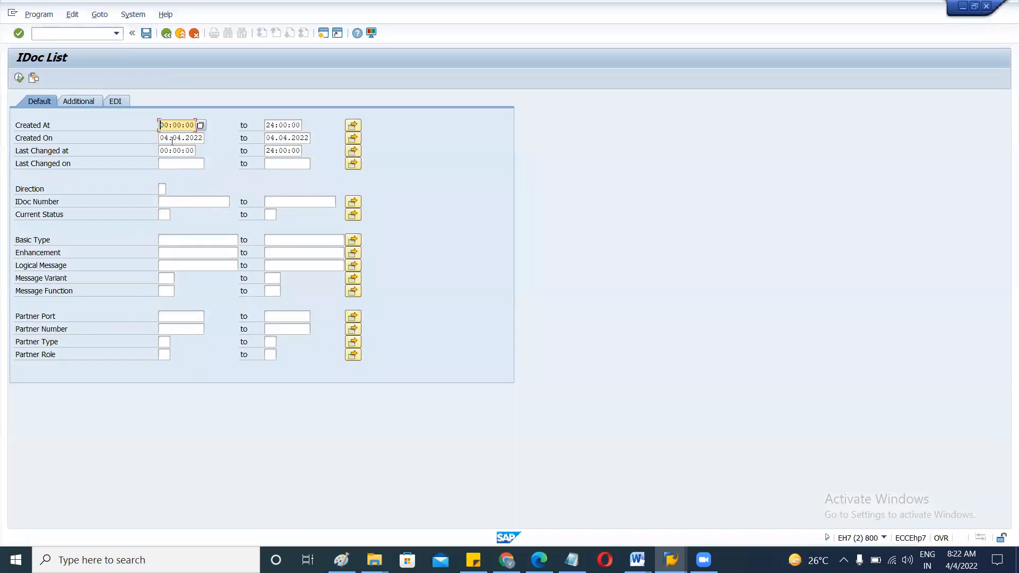
left_click(176, 138)
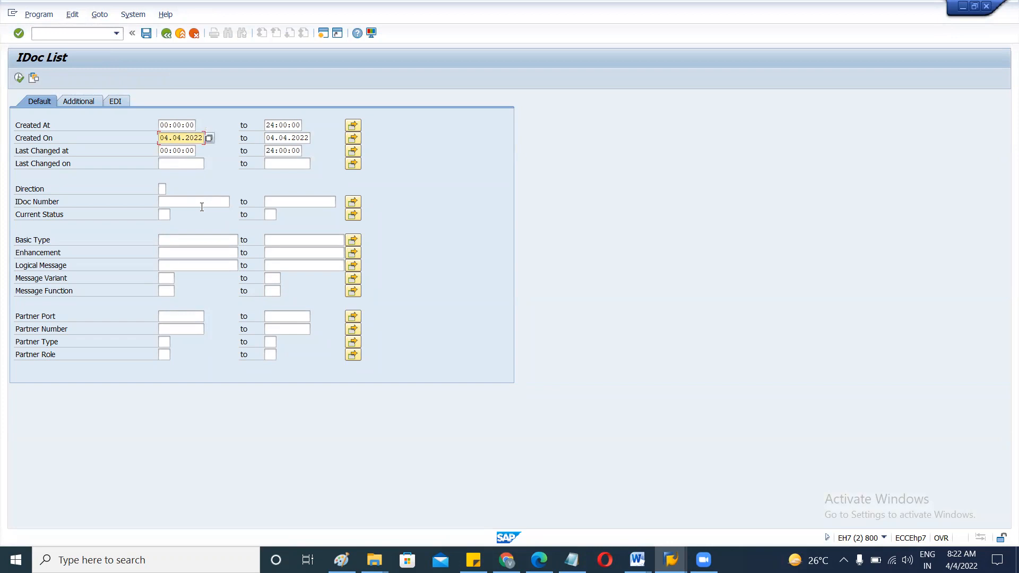
left_click(19, 78)
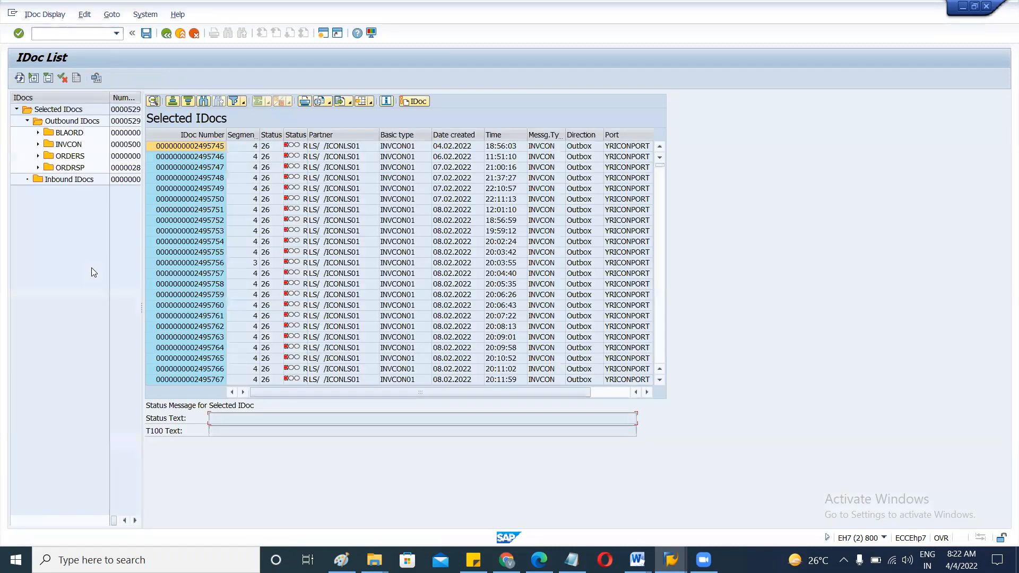
Inspect outbound ORDERS IDoc 2500732's partner type, then return to the IDoc list.
left_click(68, 156)
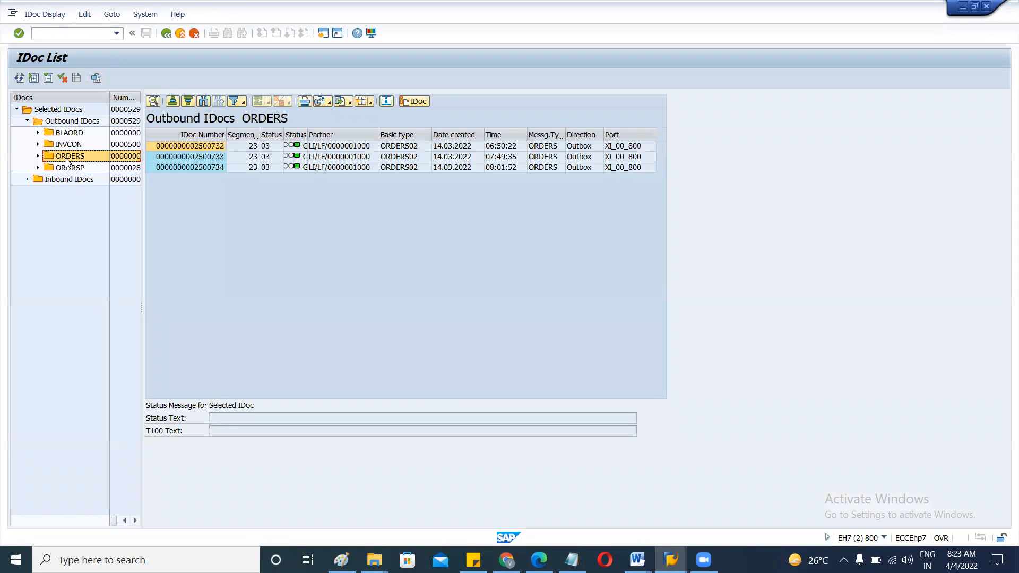
left_click(200, 147)
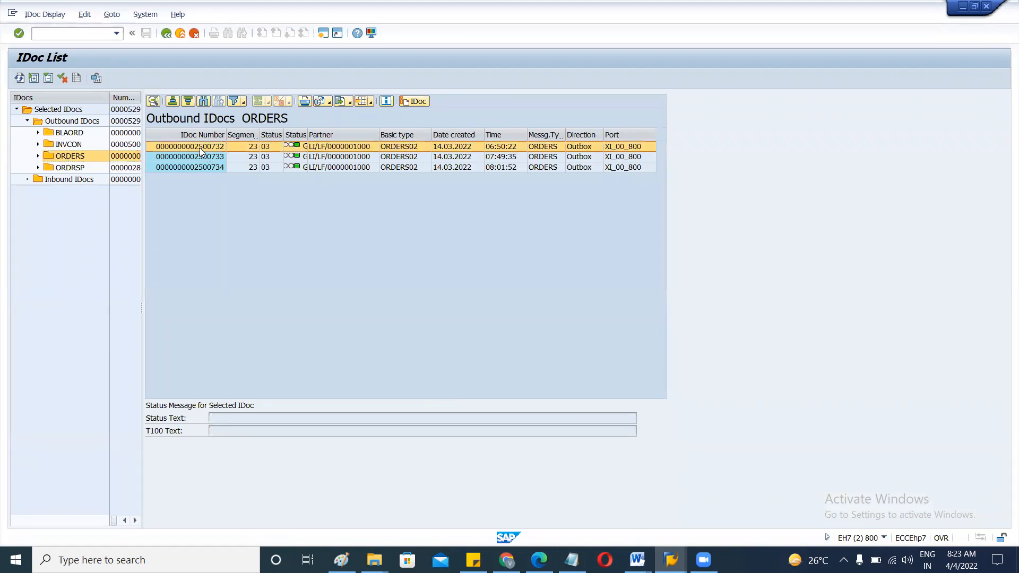
double_click(199, 148)
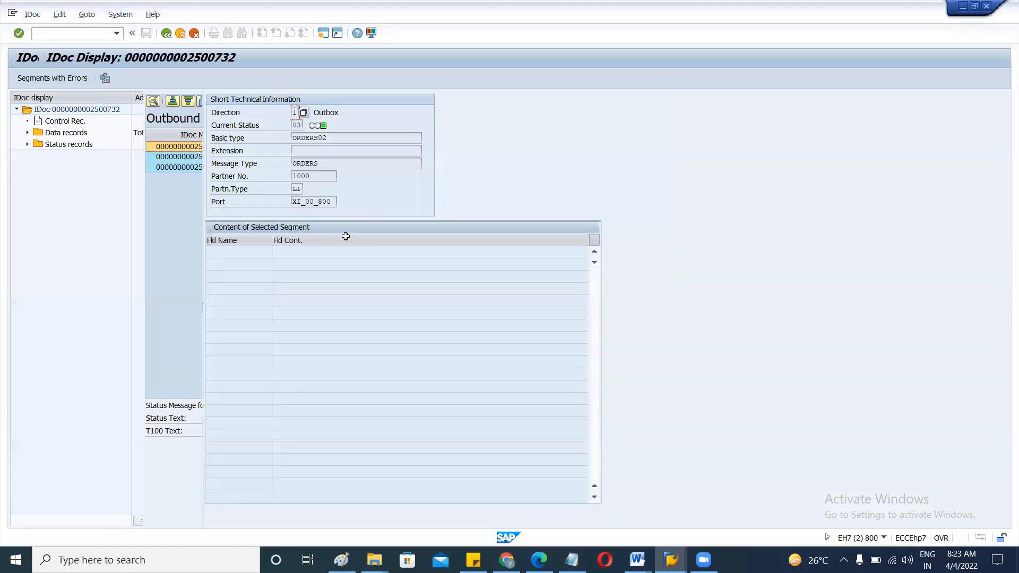
left_click(303, 189)
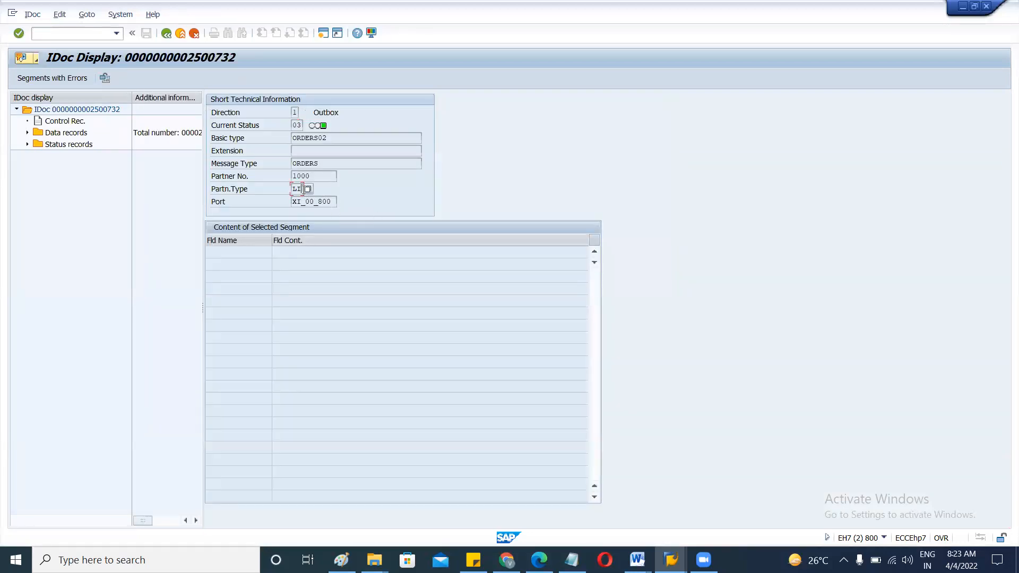
left_click(167, 34)
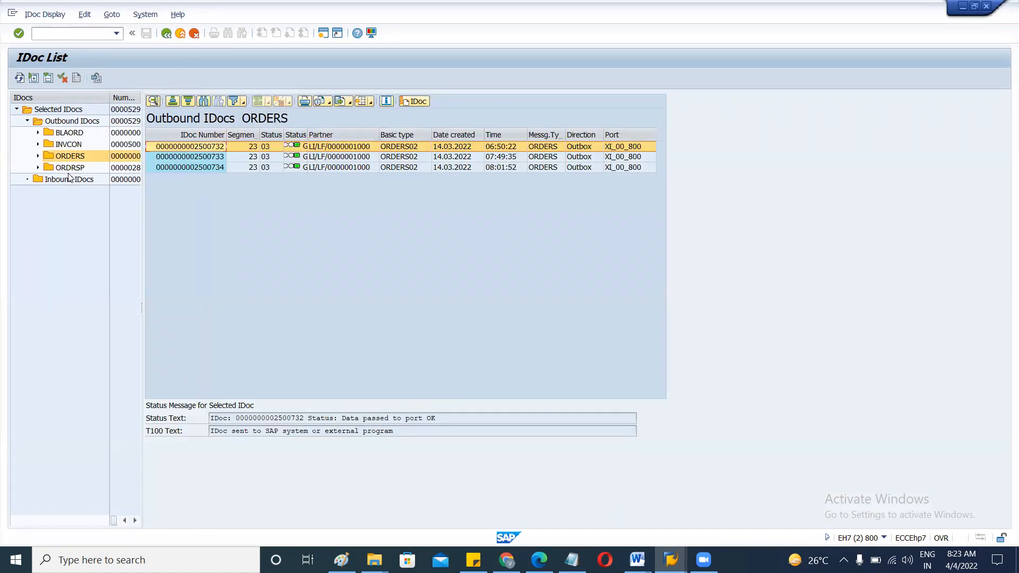
Open outbound ORDRSP IDoc 2495913 and check its port YRICONPORT, then return to Partner profiles.
left_click(68, 169)
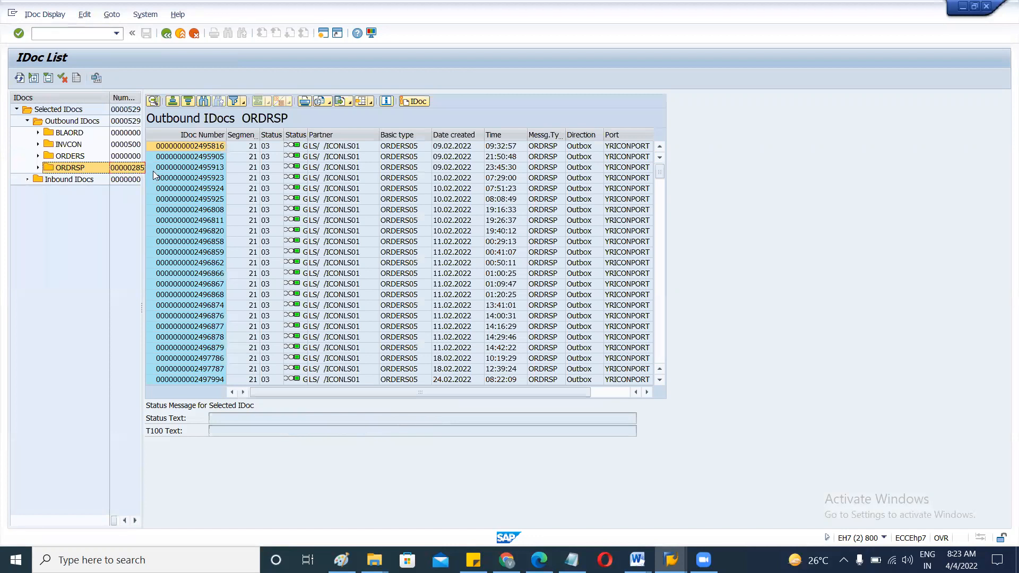
left_click(181, 168)
double_click(180, 168)
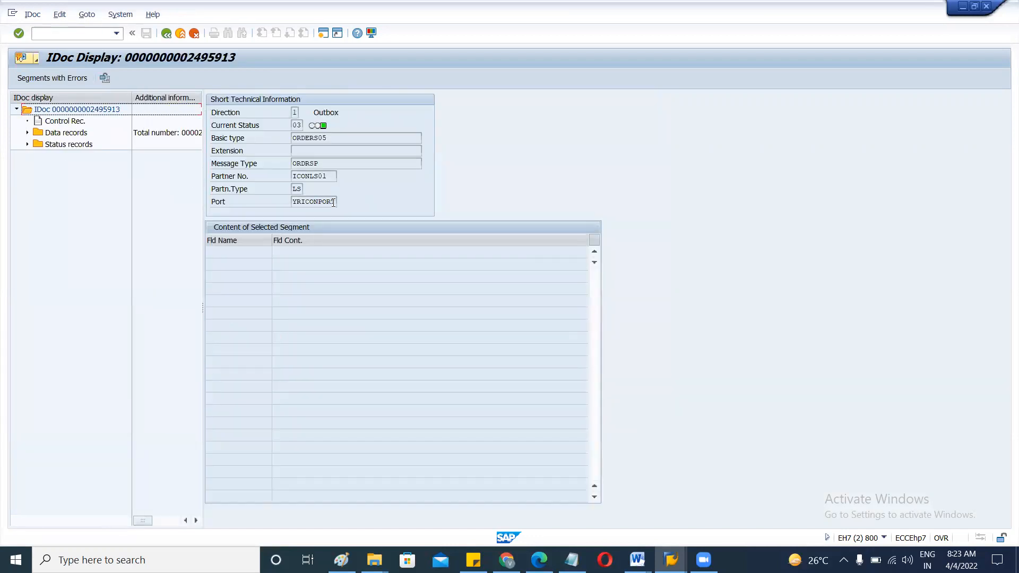
left_click_drag(336, 201, 277, 207)
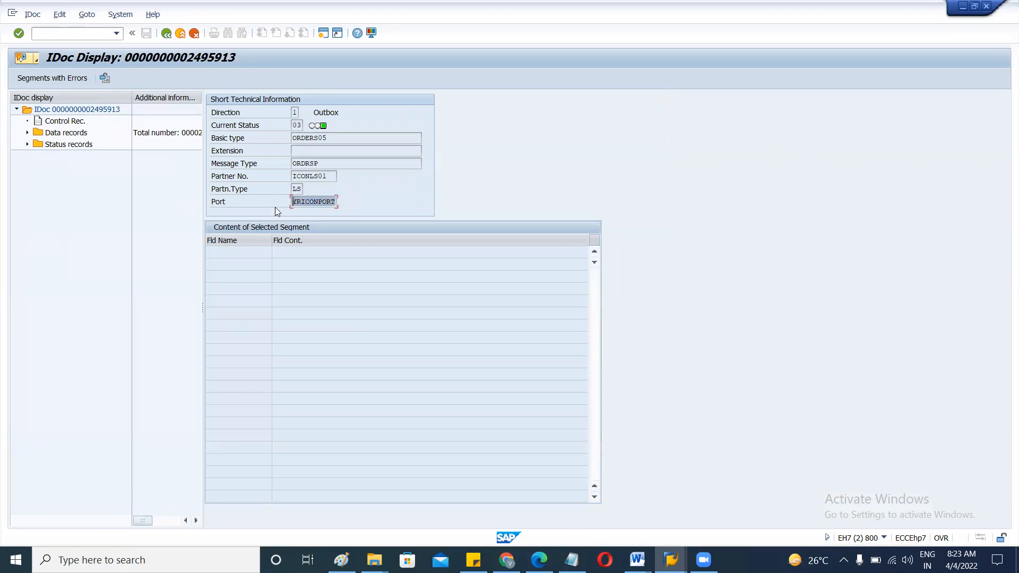
key("alt+Tab")
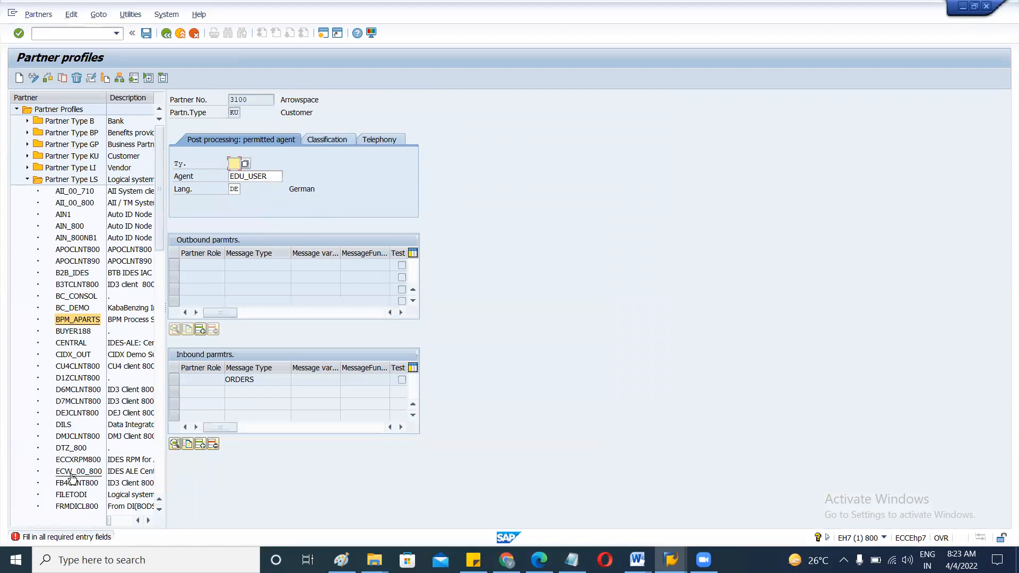
Copy partner number ICONLS01 from the IDoc details window.
scroll(71, 469, "down", 3)
scroll(72, 469, "down", 6)
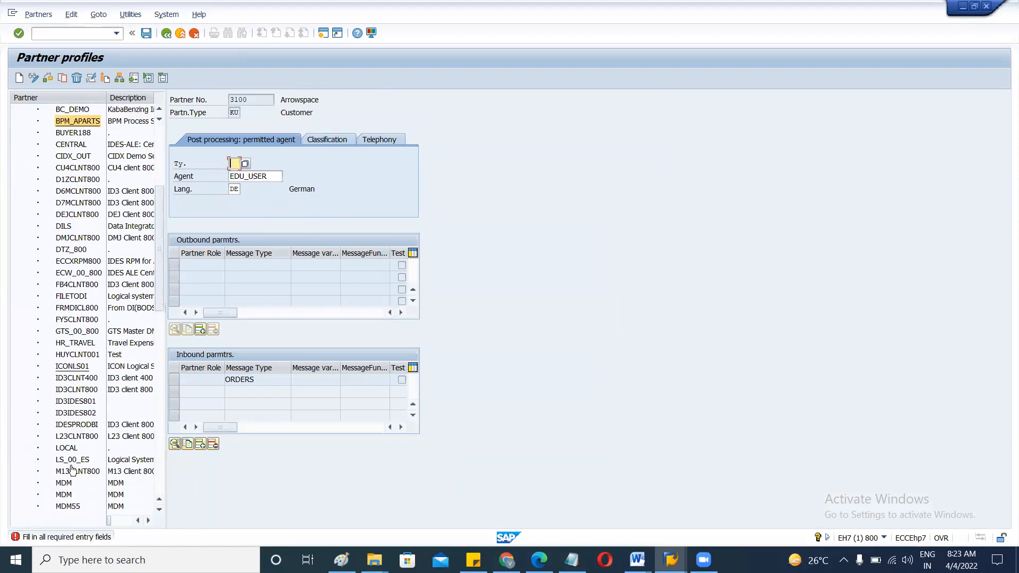
scroll(72, 469, "down", 3)
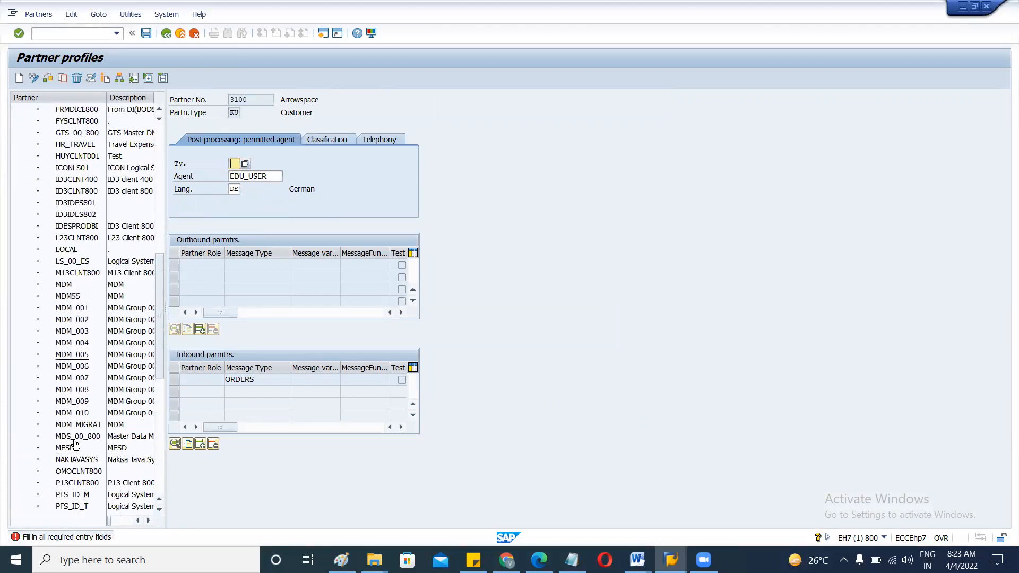
left_click(162, 420)
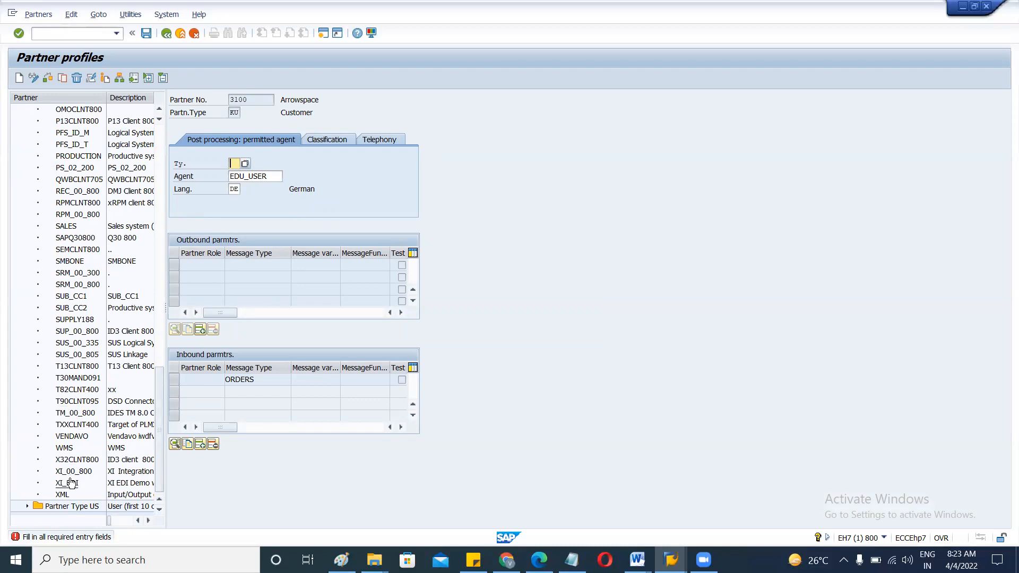
key("alt+Tab")
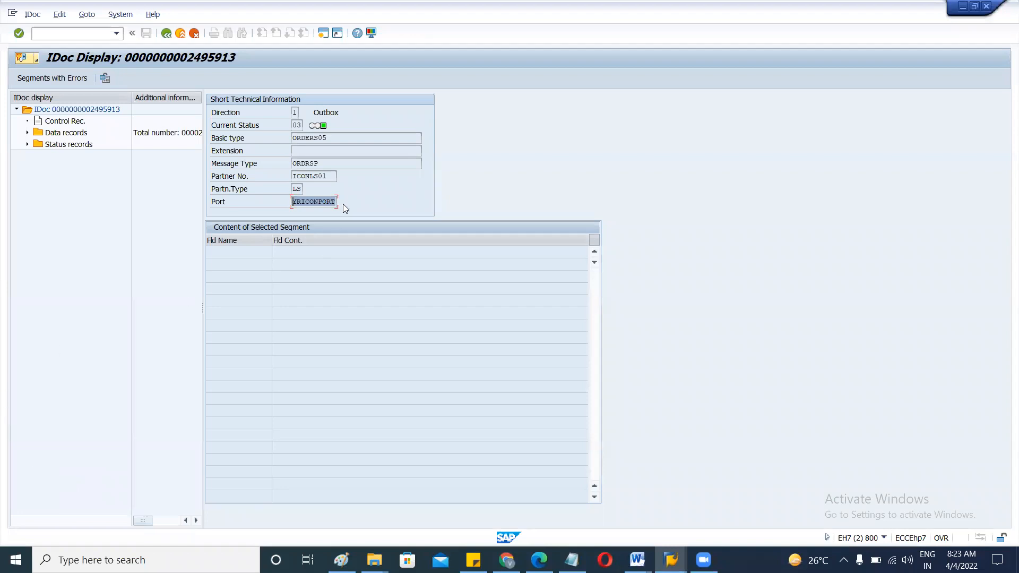
left_click(330, 176)
left_click_drag(330, 175, 281, 175)
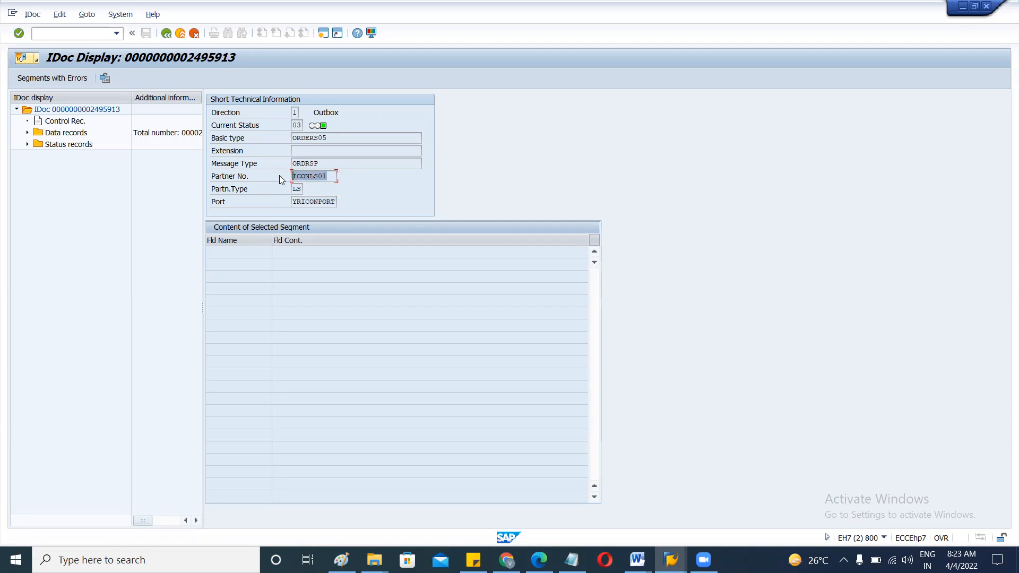
In the partner profiles session, scroll up to ICONLS01 and open its profile.
key("alt+Tab")
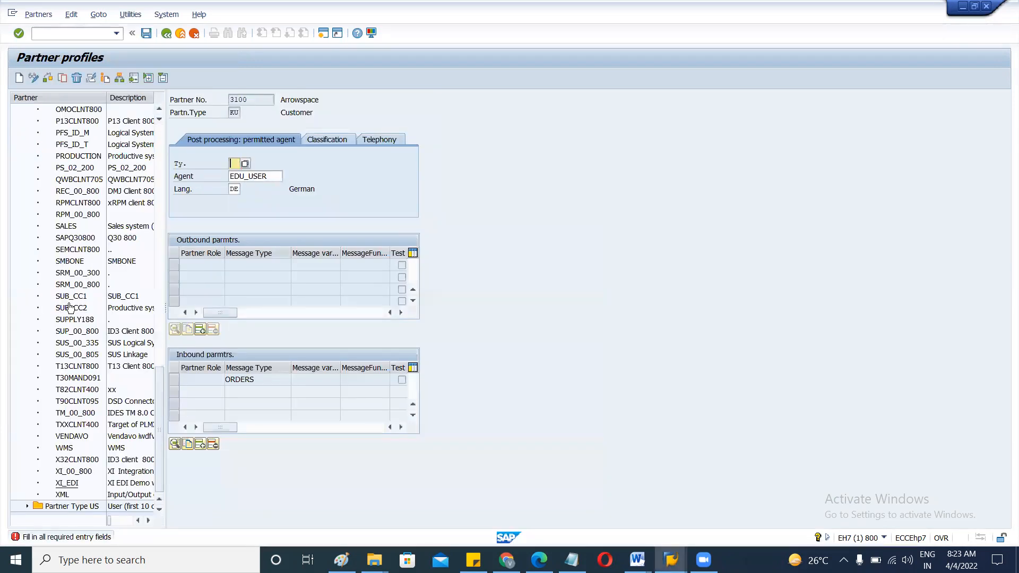
scroll(73, 308, "up", 3)
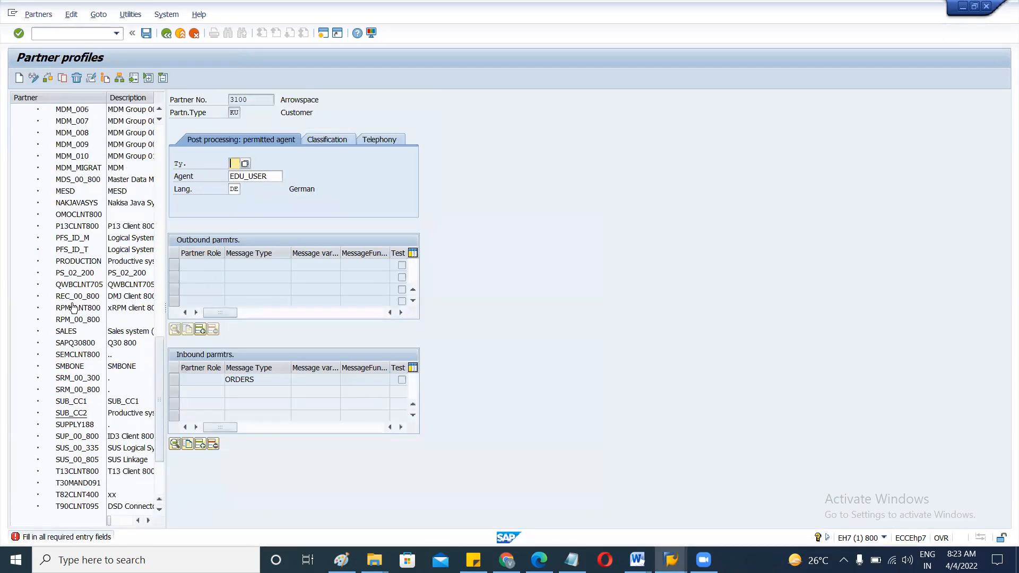
scroll(74, 308, "up", 5)
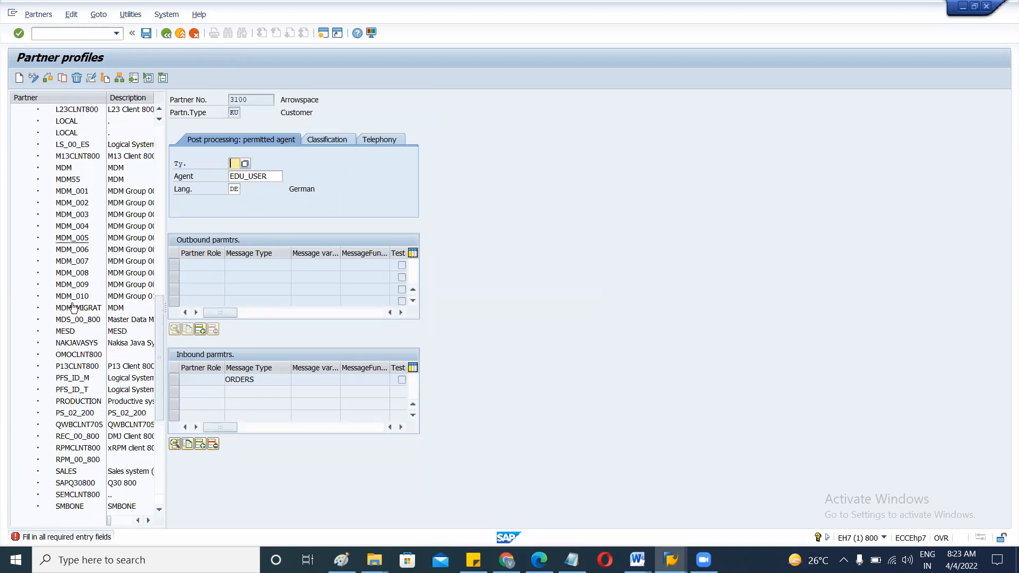
scroll(73, 308, "up", 2)
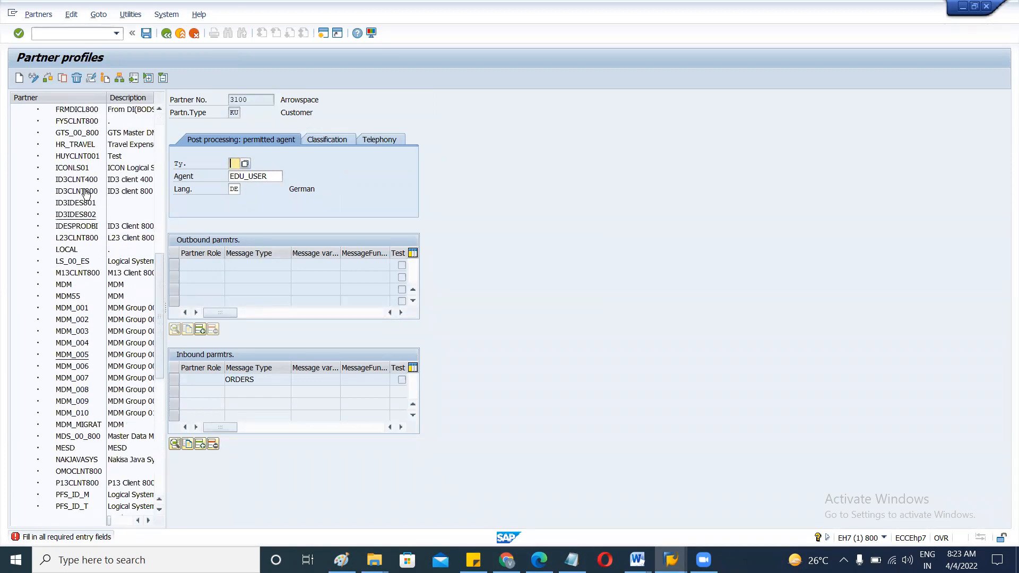
double_click(75, 173)
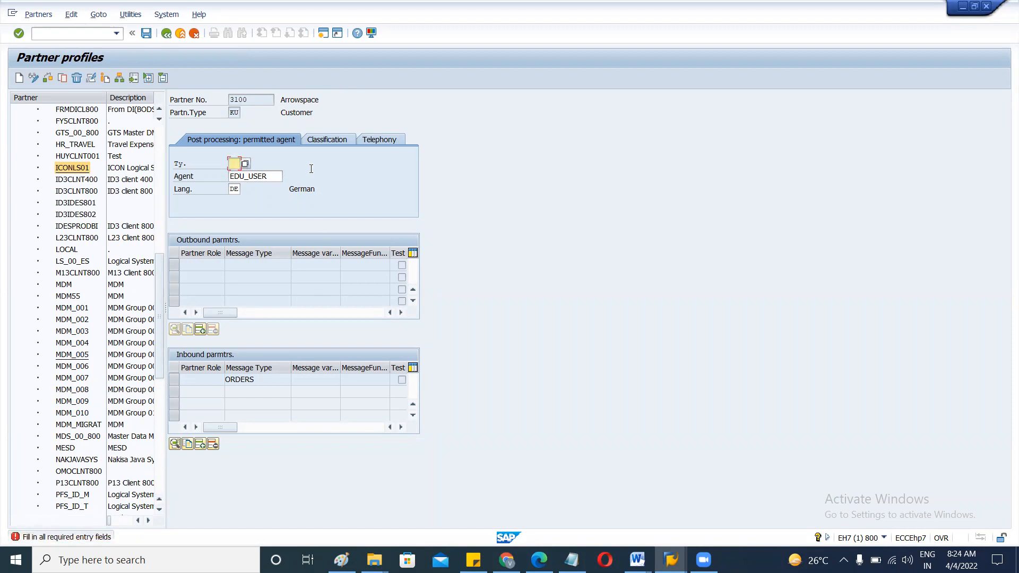
Set partner 3100's permitted agent type to User.
left_click(247, 164)
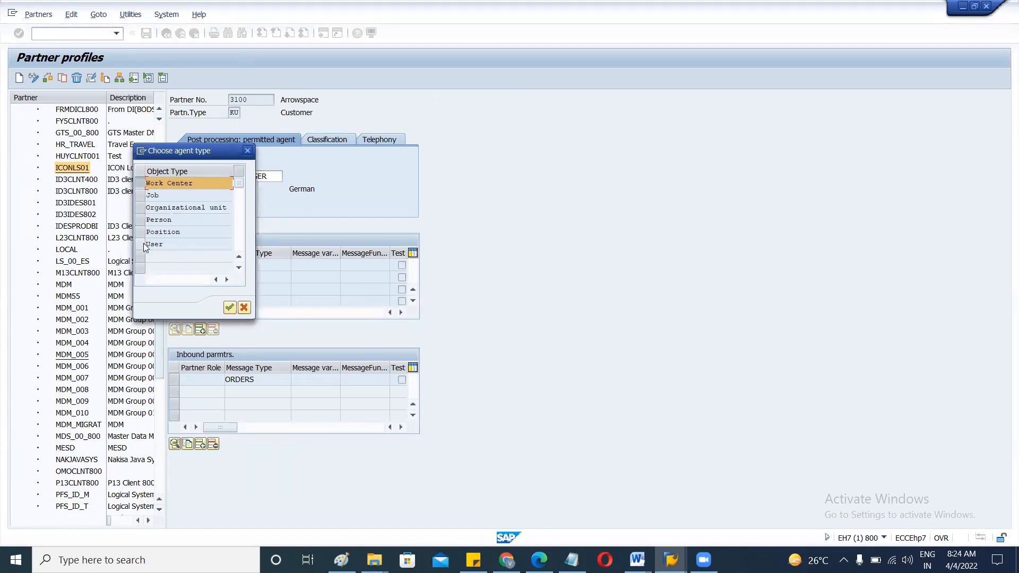
left_click(166, 245)
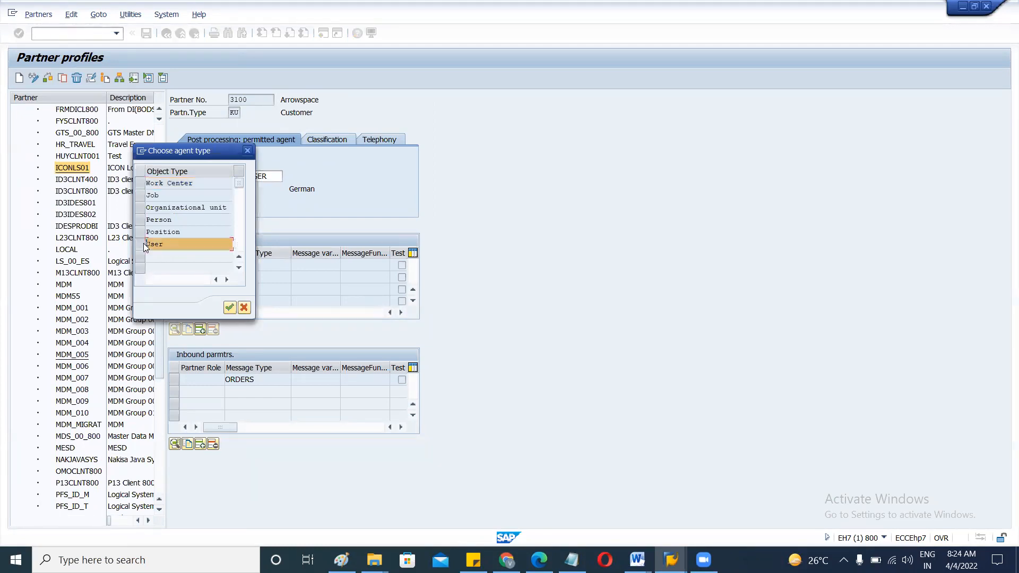
left_click(230, 307)
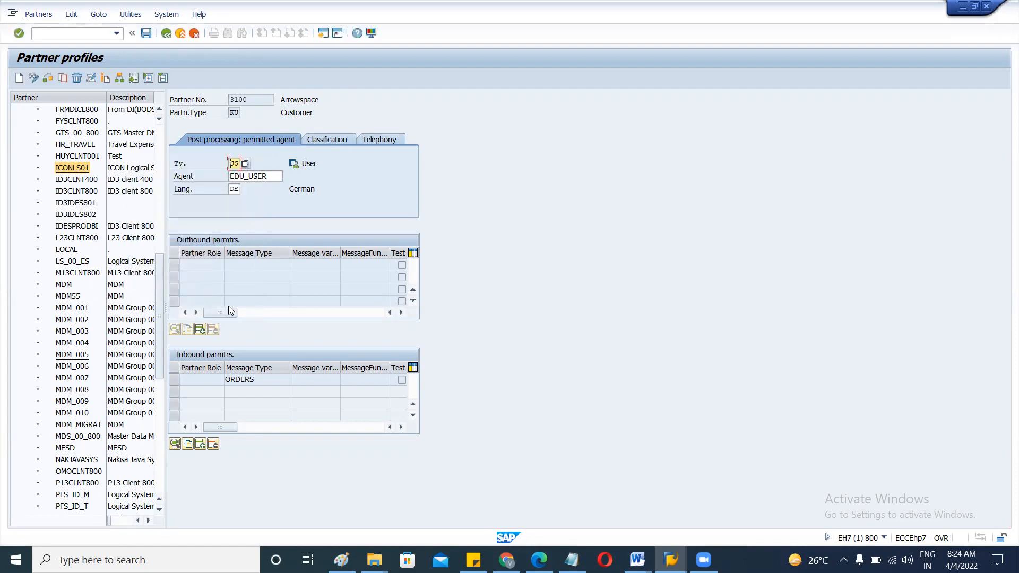
key("Return")
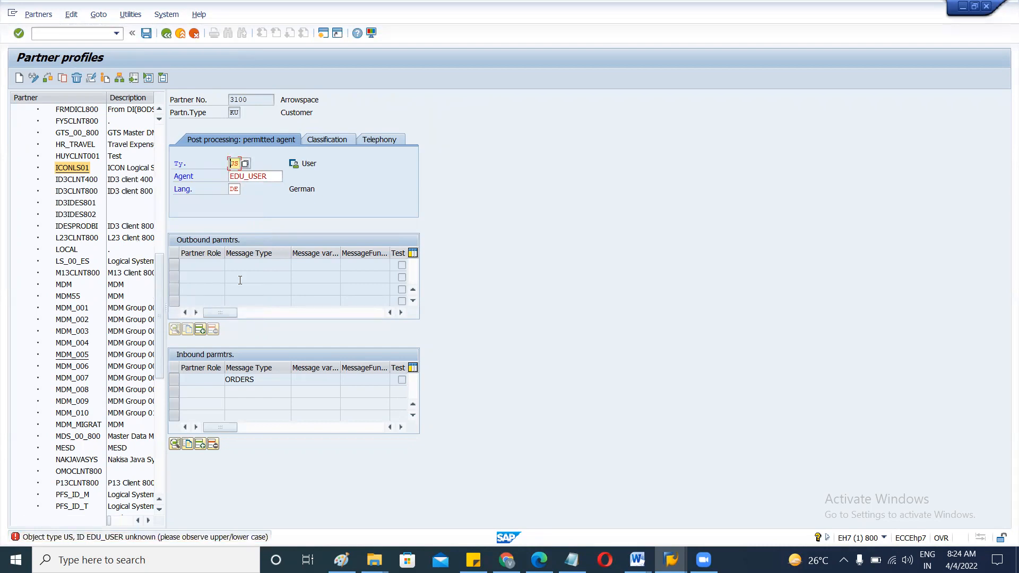
Replace the unknown agent with a new user ID and exit, confirming the save.
left_click(274, 176)
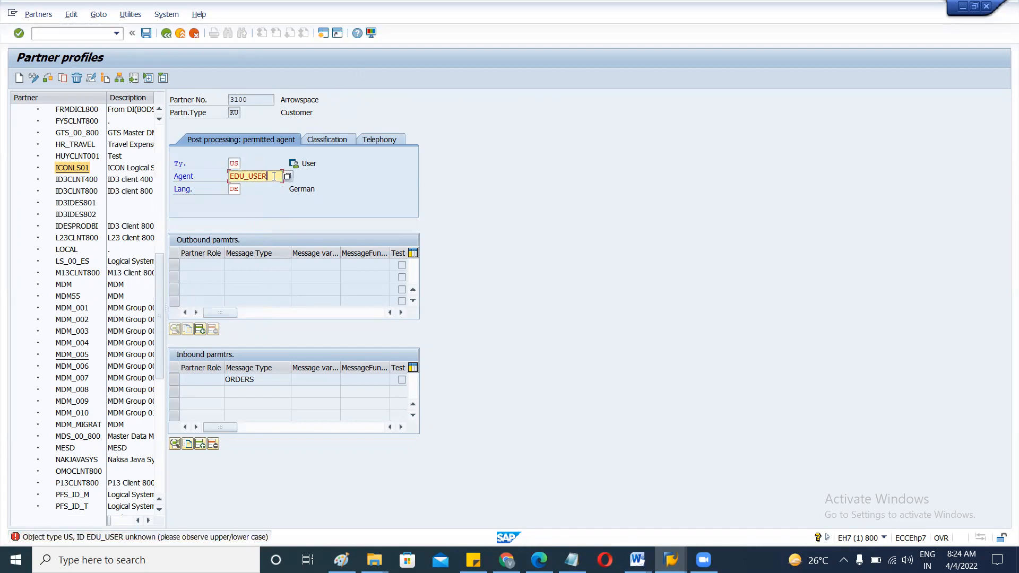
key("BackSpace")
key("BackSpace")
key("BackSpace")
key("BackSpace")
key("BackSpace")
key("BackSpace")
key("BackSpace")
key("BackSpace")
type("funuser2")
key("F3")
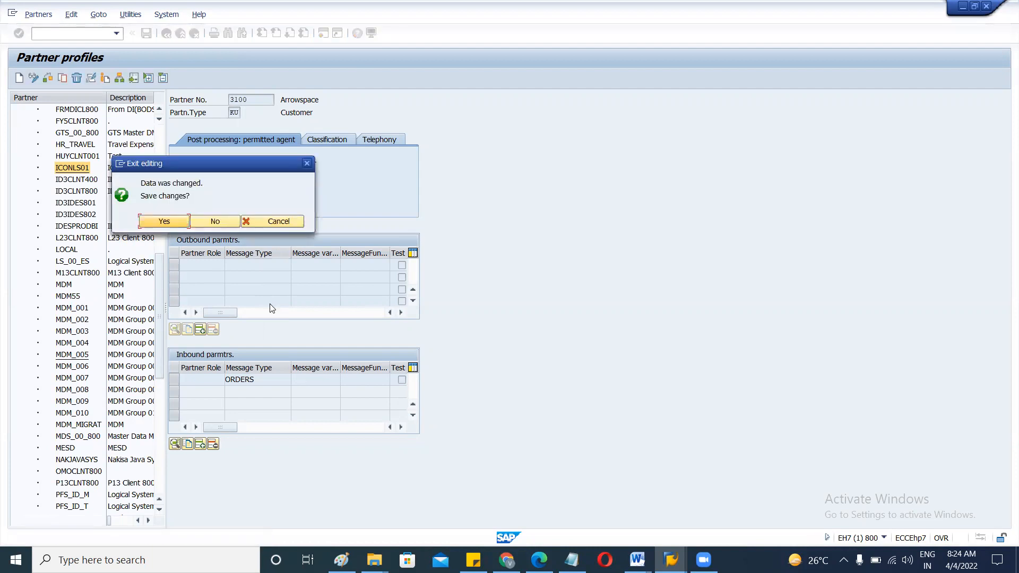
key("Return")
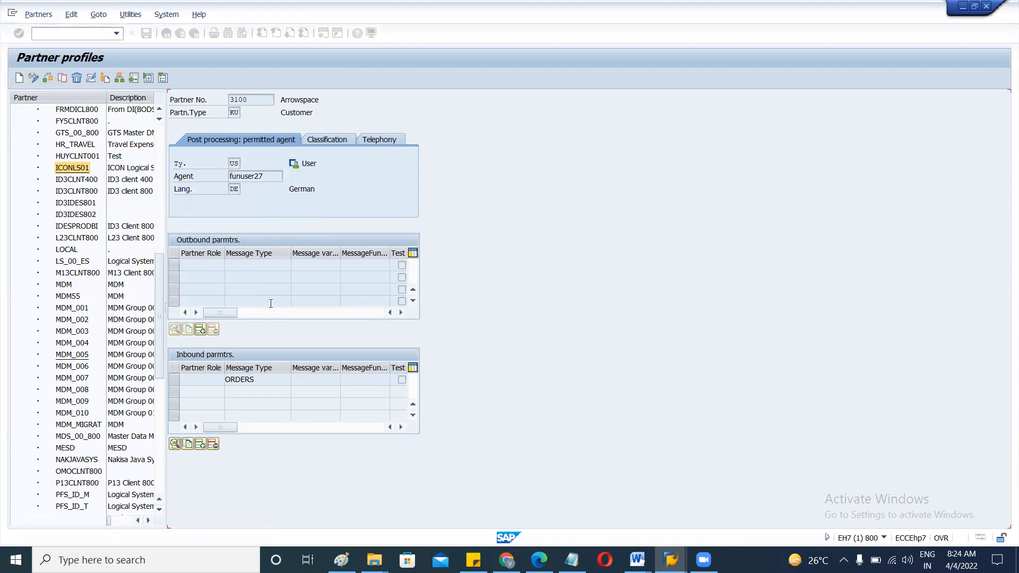
Display ICONLS01's profile with agent IDES_RFC and outbound DELINS, DESADV, INFREC and INVCON.
left_click(272, 178)
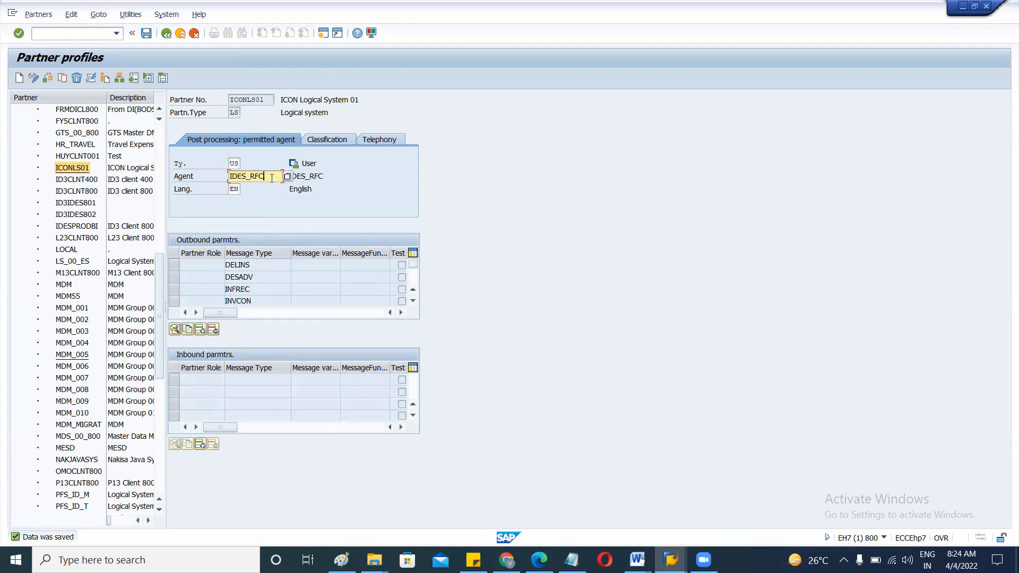
left_click(73, 170)
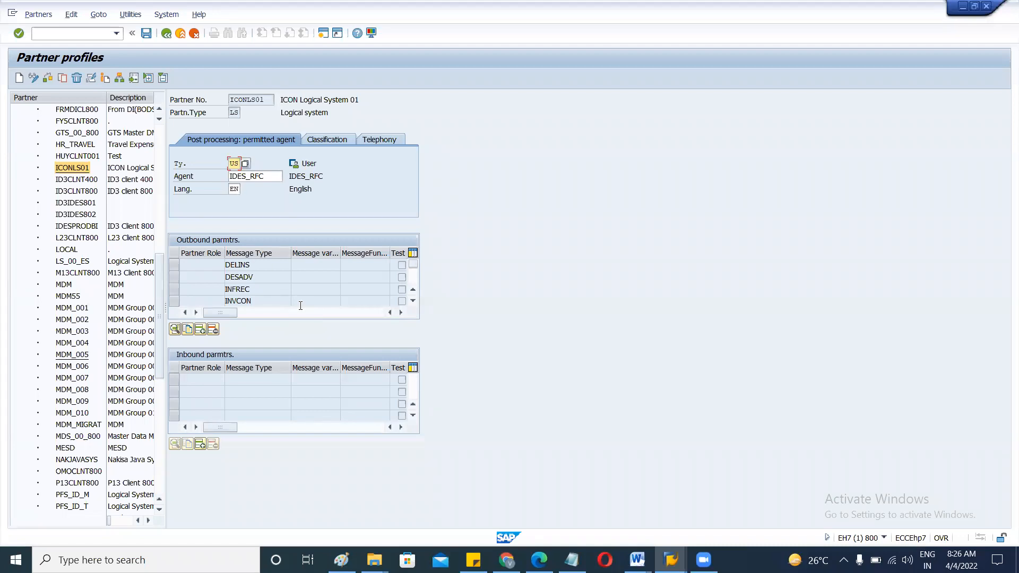
left_click(253, 264)
In the SD Notepad file, add a 'Message types' heading below APP_Pro_MM_XY_S4.
left_click(571, 560)
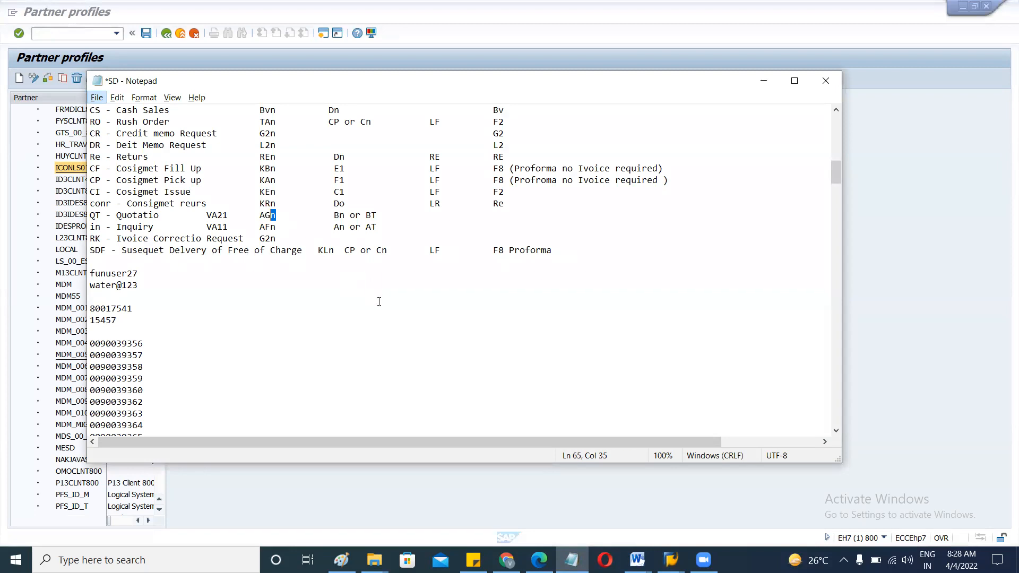
scroll(379, 301, "down", 20)
scroll(379, 302, "down", 10)
scroll(379, 302, "up", 5)
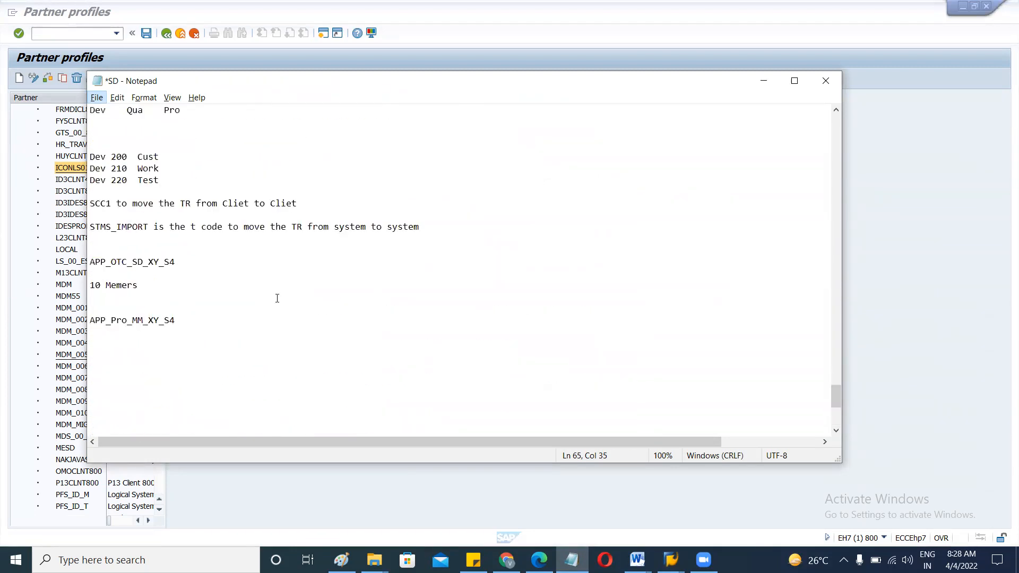
left_click(179, 344)
type("OR")
type("DERS ")
type("Mes")
key("BackSpace")
key("BackSpace")
key("BackSpace")
type("Message tye")
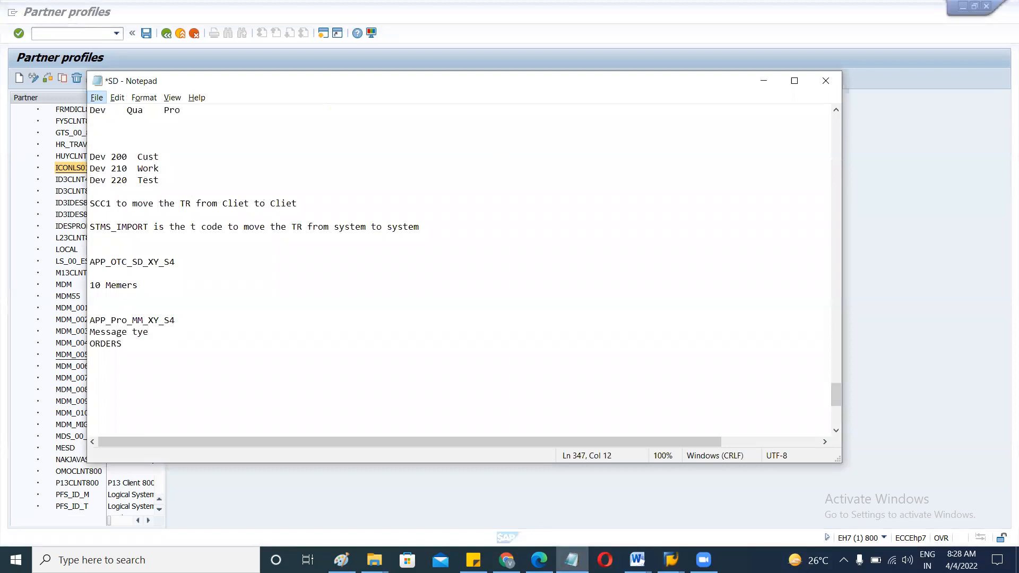
key("BackSpace")
type("pes")
Add the note 'ORDERS To Create Saels Order' beneath it and return to SAP.
key("Return")
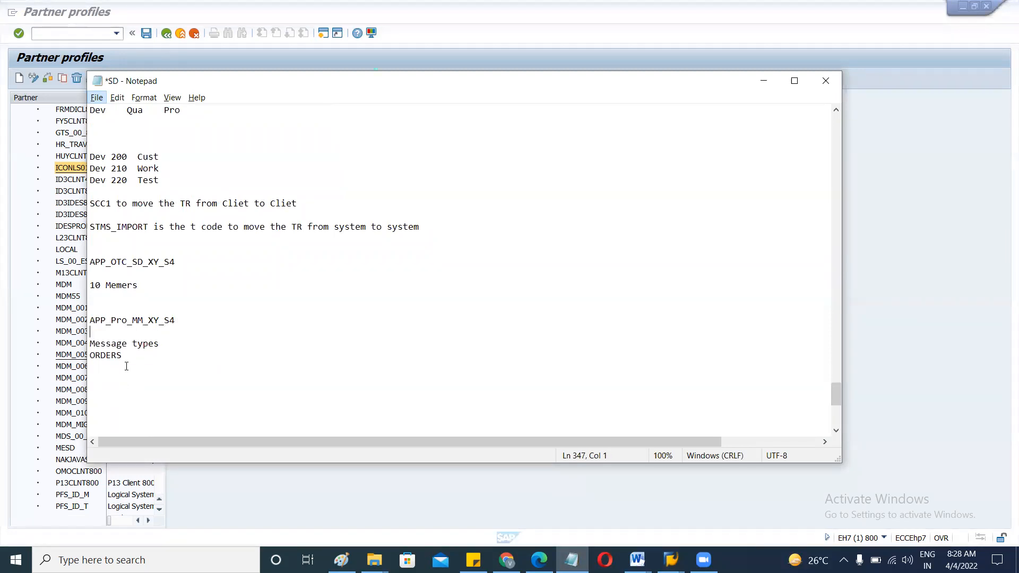
type("To Create Saels Order")
left_click_drag(122, 355, 93, 355)
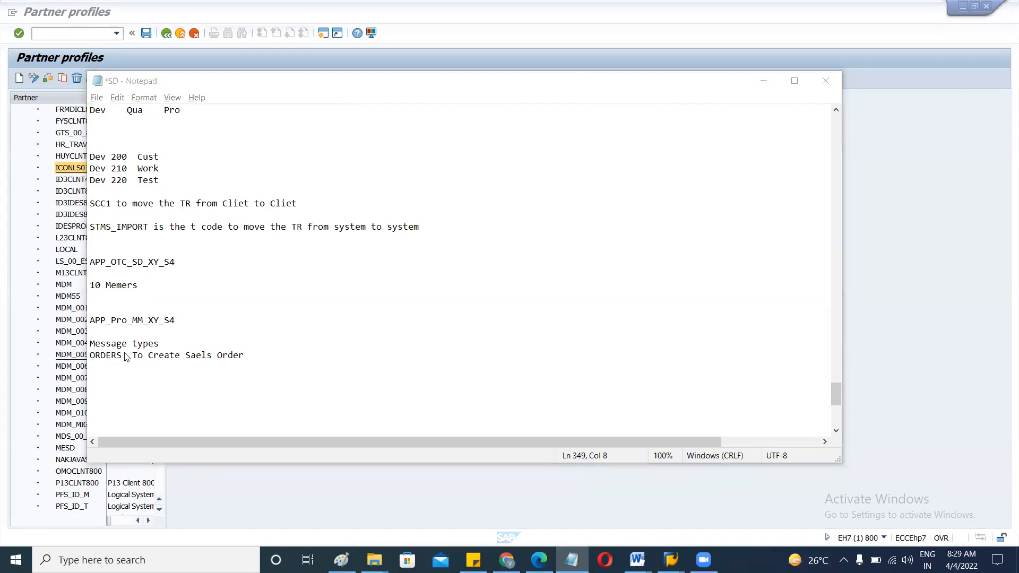
key("alt+Tab")
key("alt+Tab")
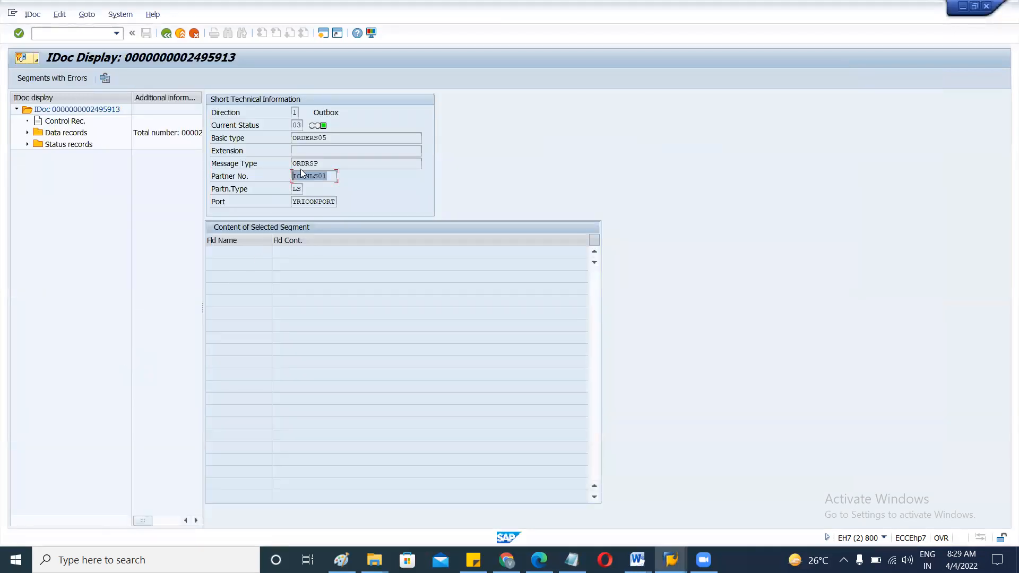
From the IDoc list, open outbound ORDERS IDoc 2500732 and highlight its ORDERS message type.
left_click(166, 34)
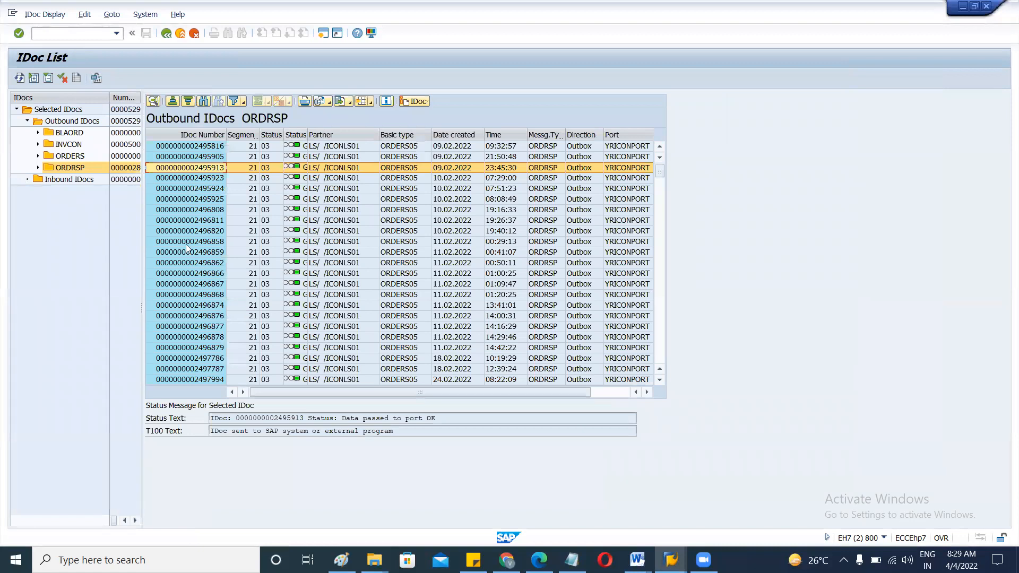
left_click(69, 156)
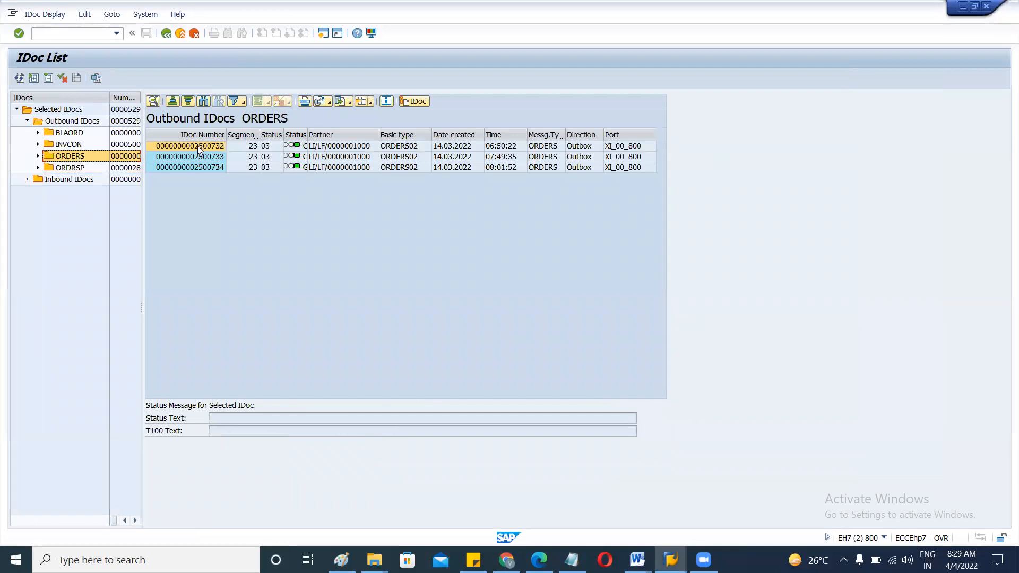
double_click(198, 145)
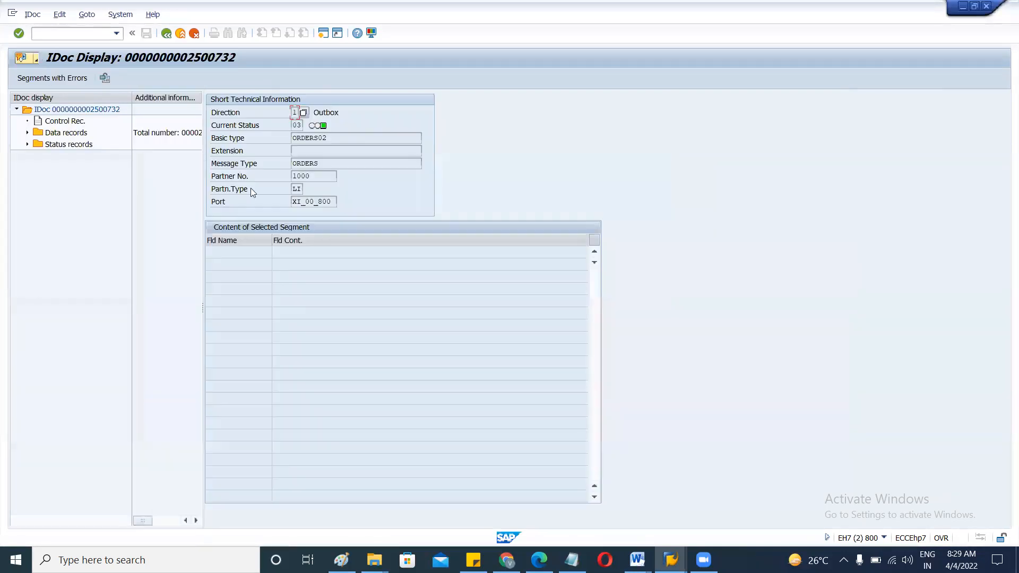
double_click(320, 164)
left_click(349, 162)
key("alt+Tab")
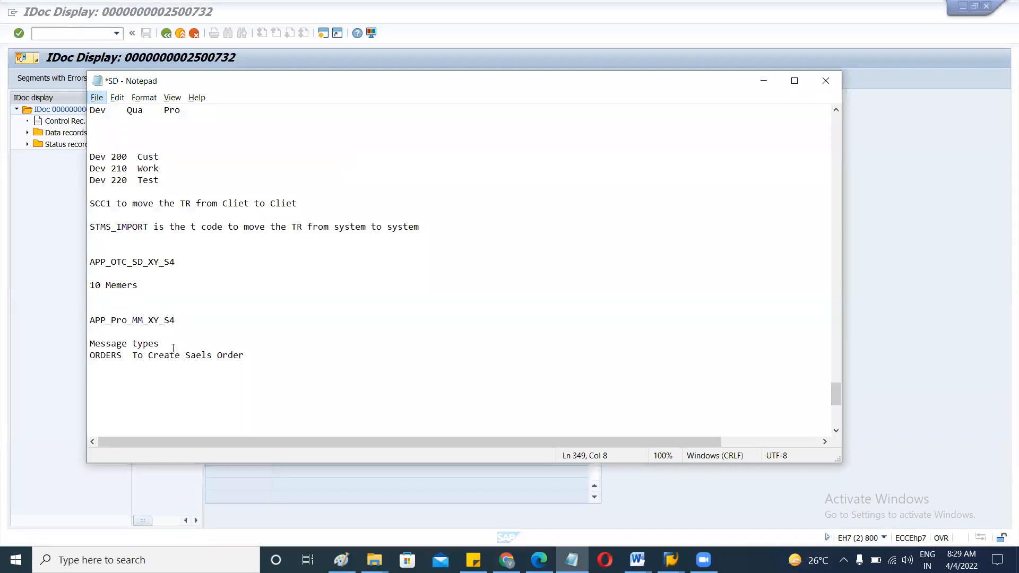
Leave the Notepad SD notes and return to the ICONLS01 partner profile in SAP.
key("alt+Tab")
key("alt+Tab")
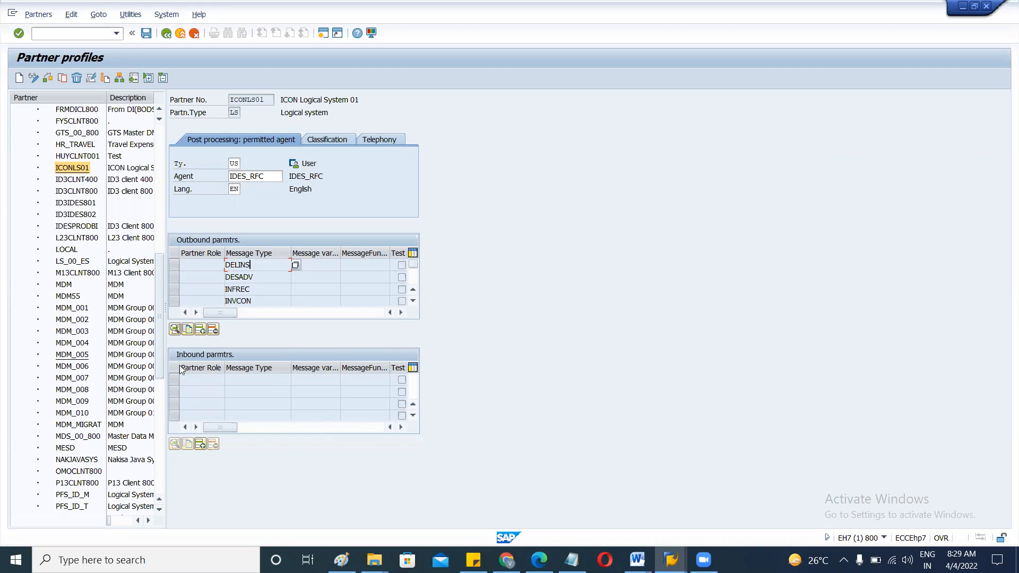
Start a new blank partner profile, abandon it, and reopen the ICONLS01 partner profile.
left_click(671, 560)
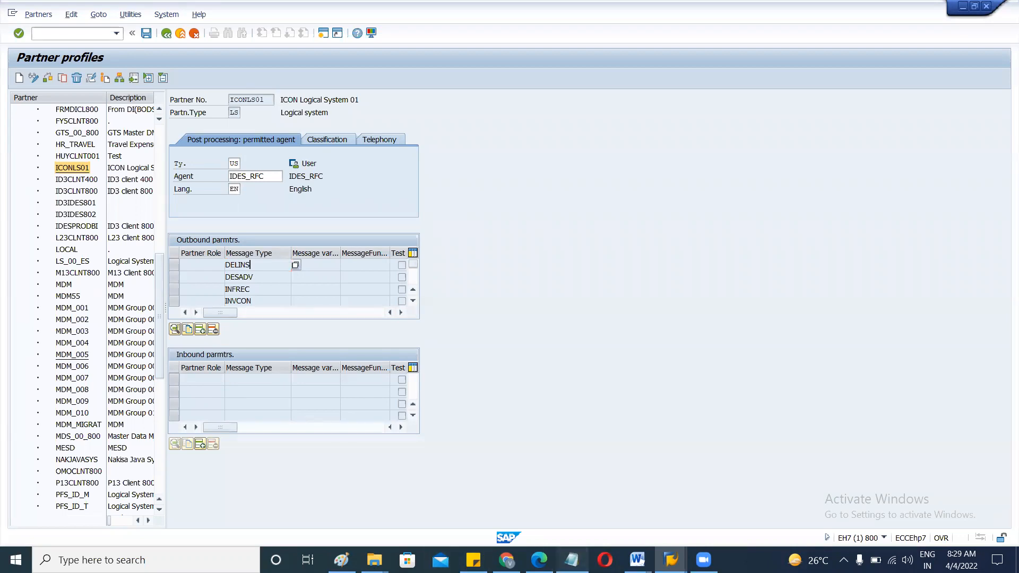
left_click(671, 560)
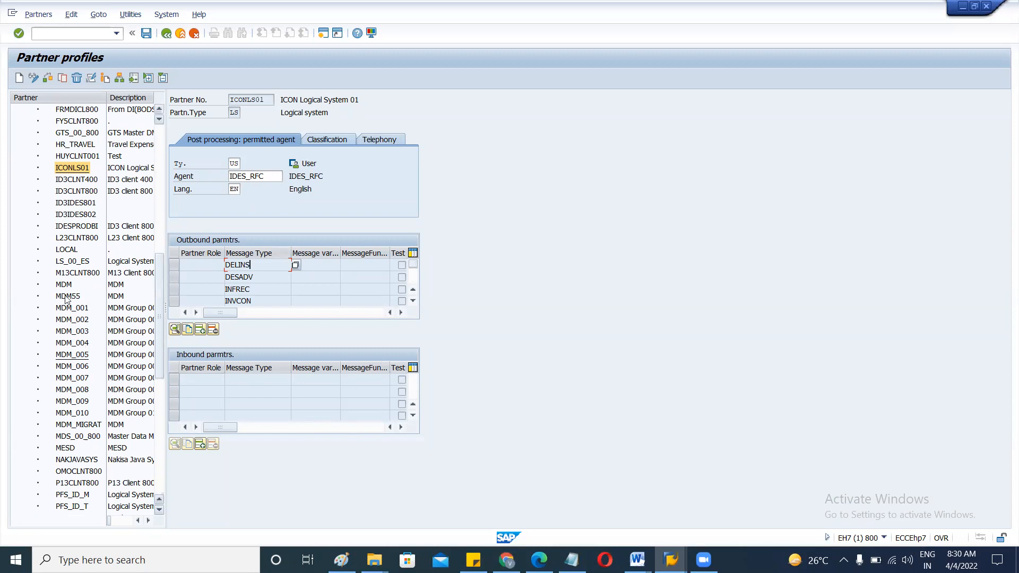
double_click(58, 169)
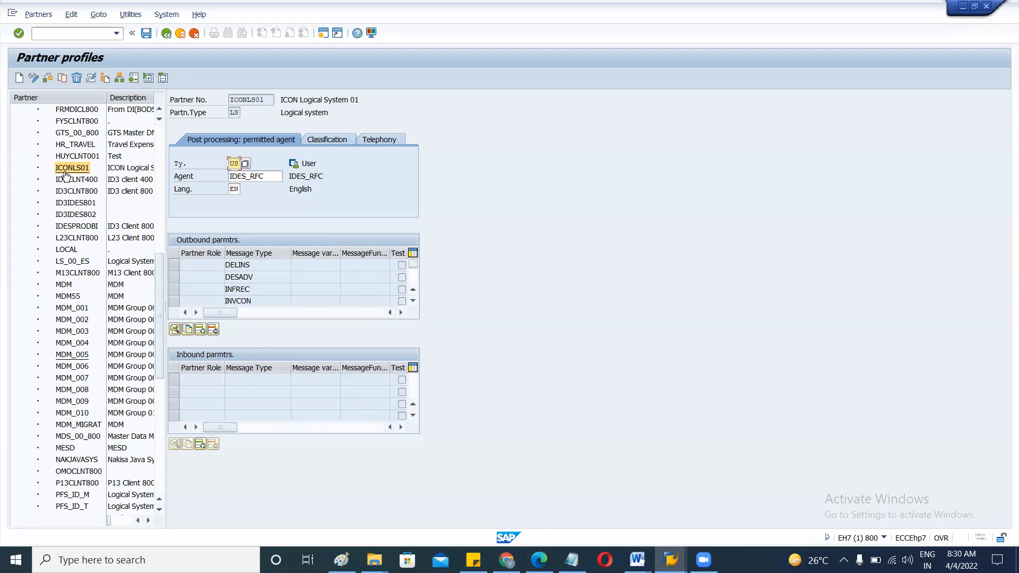
left_click(19, 79)
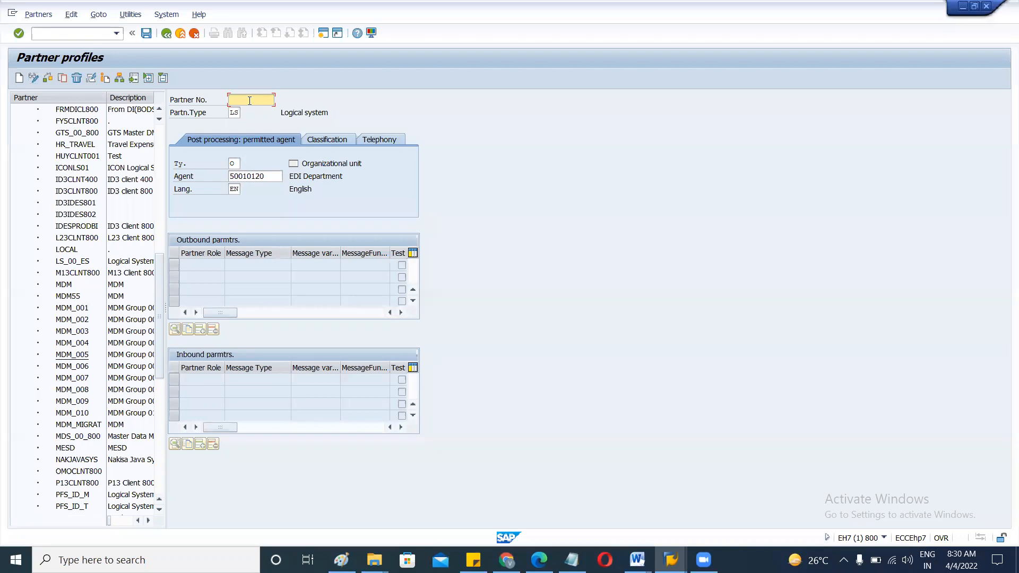
left_click(194, 34)
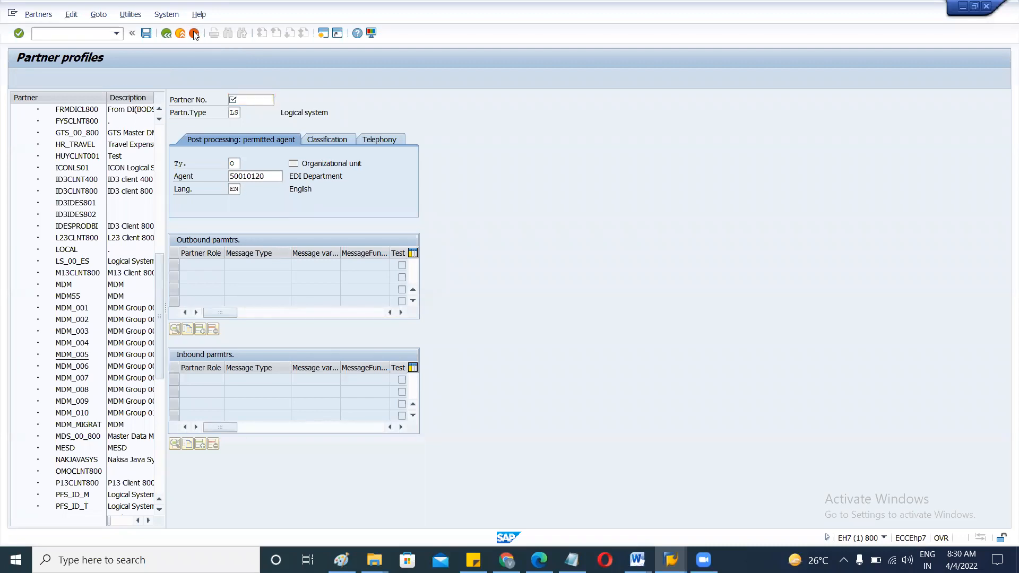
double_click(68, 170)
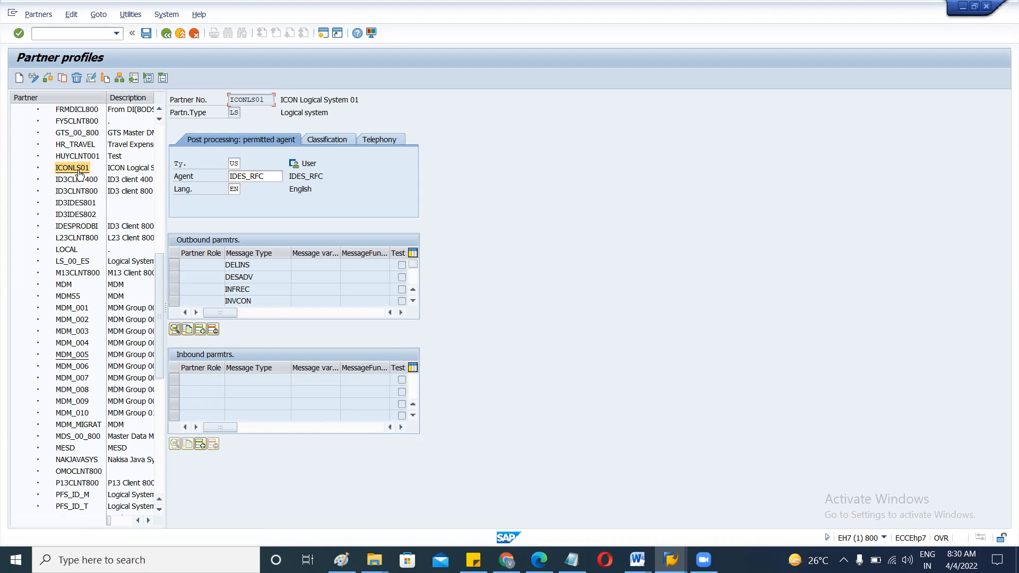
Start creating a new inbound parameter for ICONLS01.
left_click(252, 380)
left_click(199, 444)
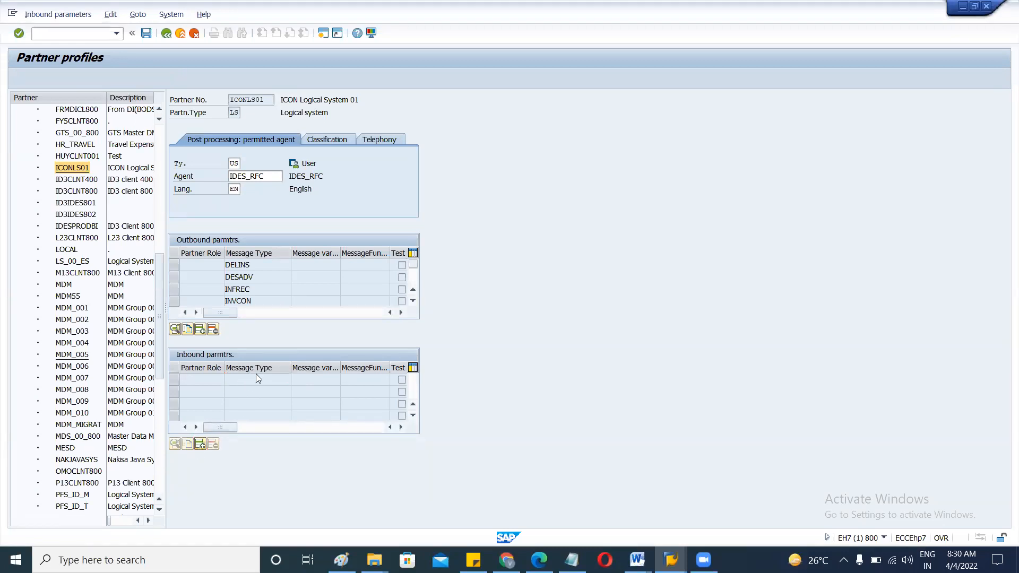
left_click(167, 33)
left_click(166, 34)
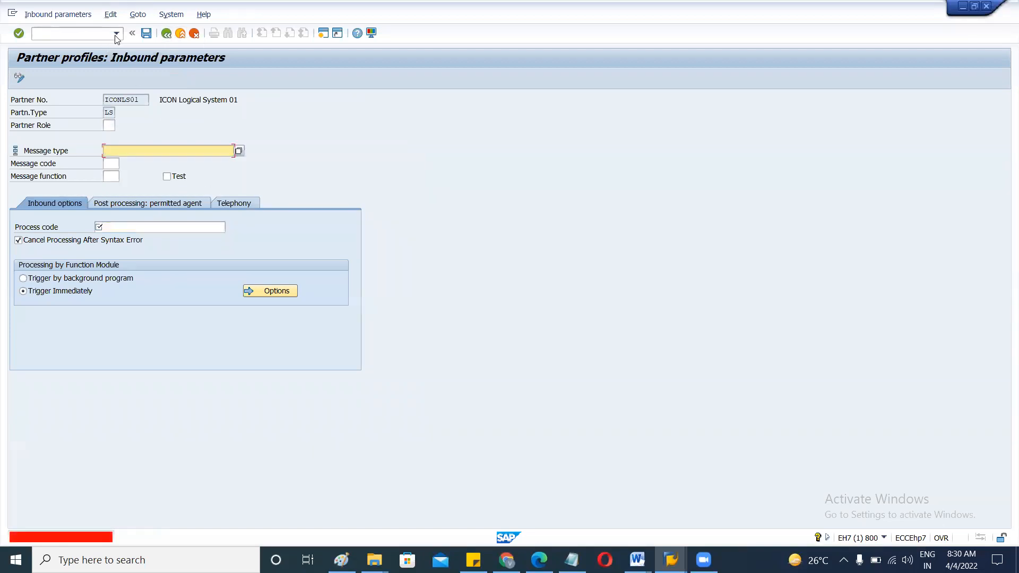
Cancel the unfinished inbound parameter, discard the unsaved entries, and reselect ICONLS01.
left_click(76, 34)
type("/")
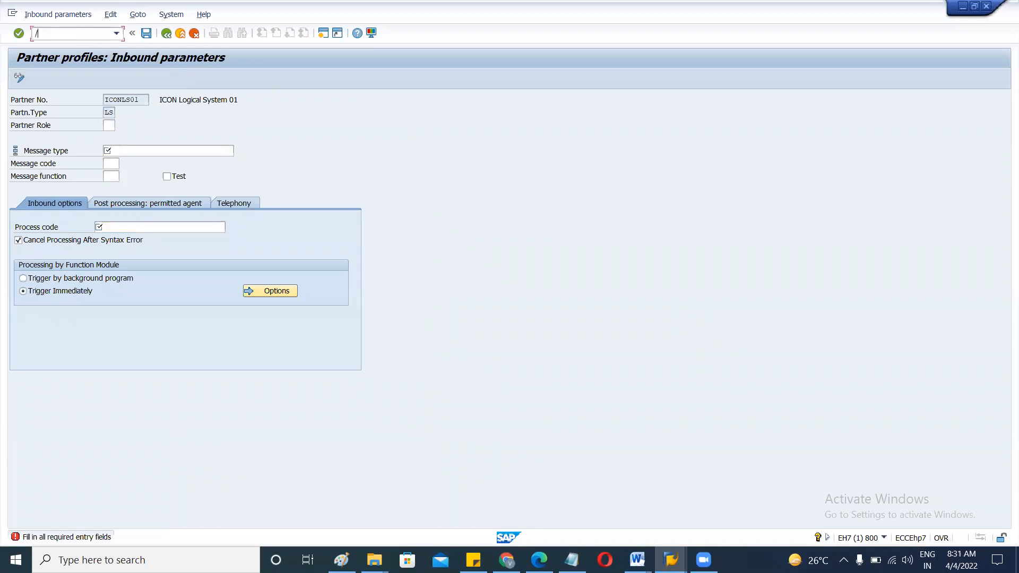
type("we02")
key("BackSpace")
key("BackSpace")
key("BackSpace")
key("BackSpace")
key("BackSpace")
left_click(194, 33)
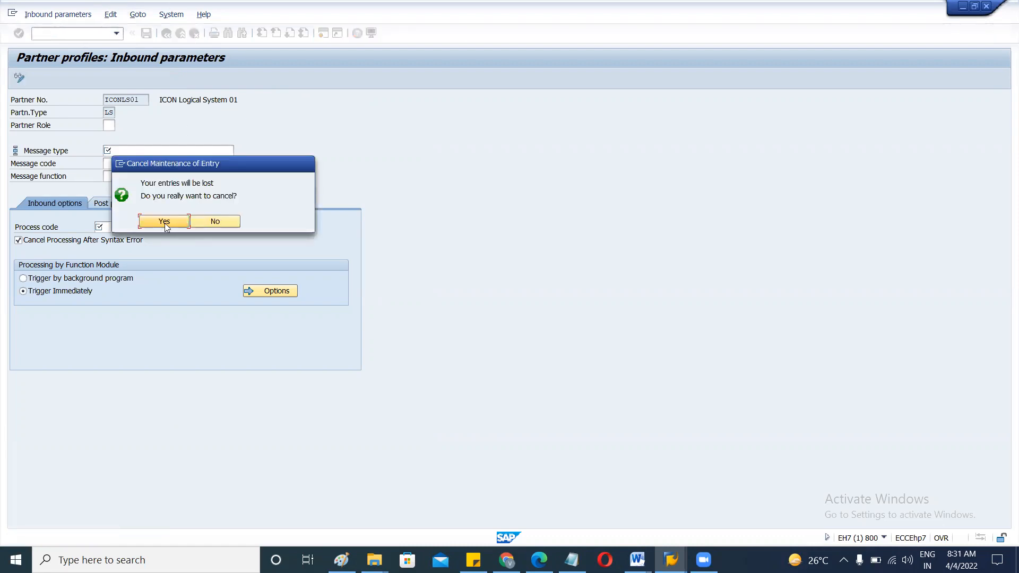
left_click(164, 223)
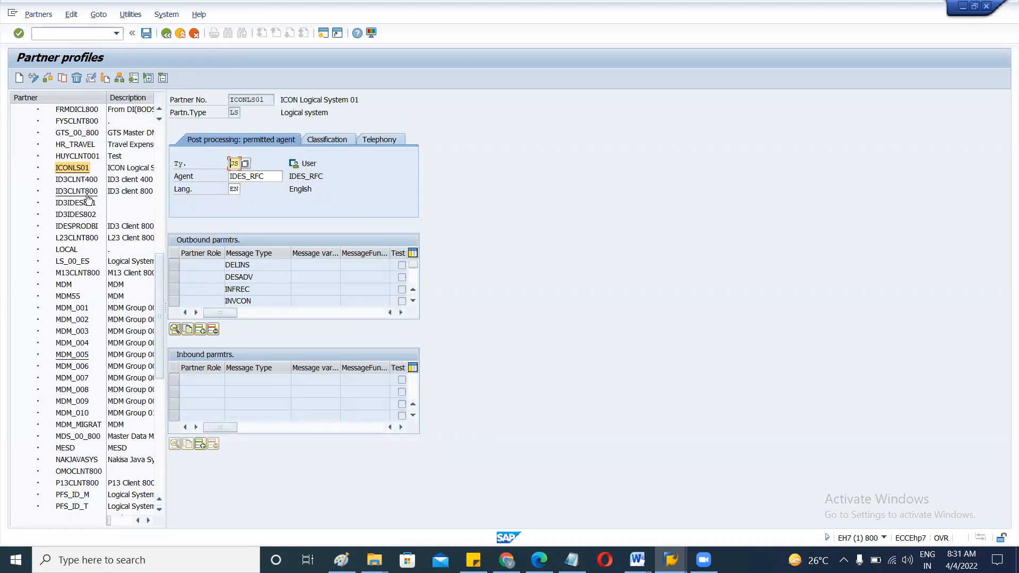
left_click(77, 171)
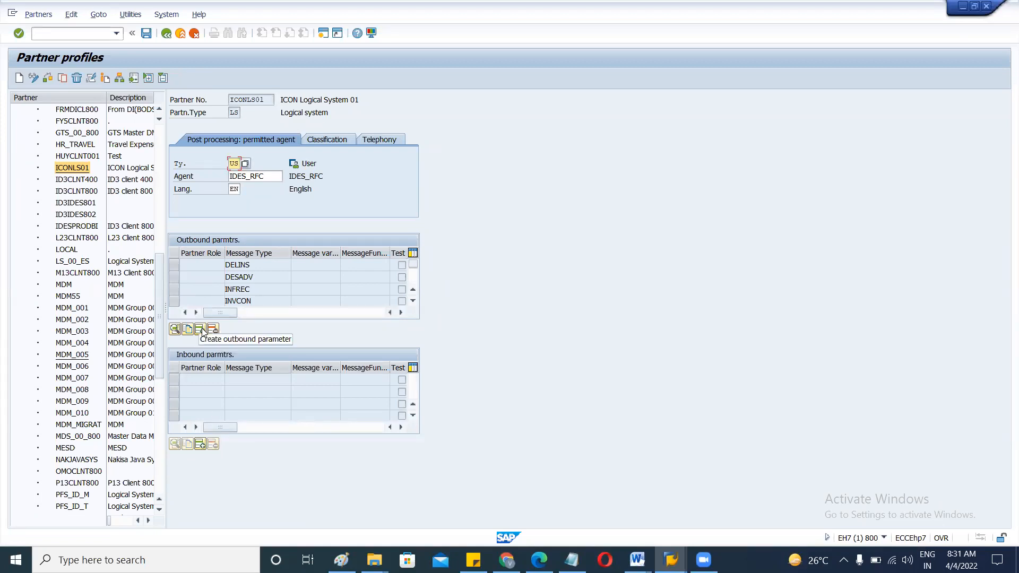
Create an ICONLS01 inbound parameter with message type ORDERS.
left_click(201, 443)
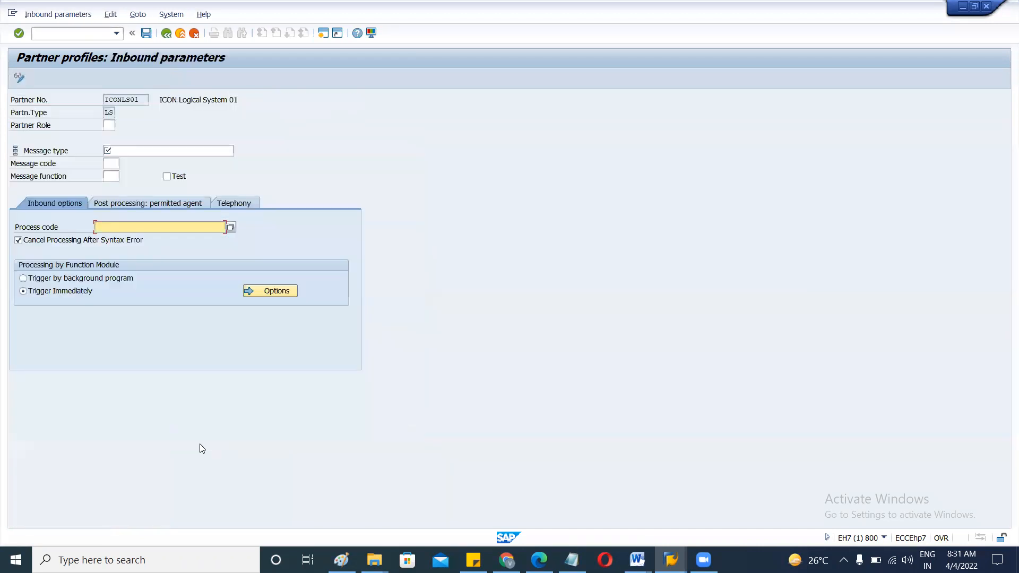
left_click(166, 150)
type("orders")
key("Return")
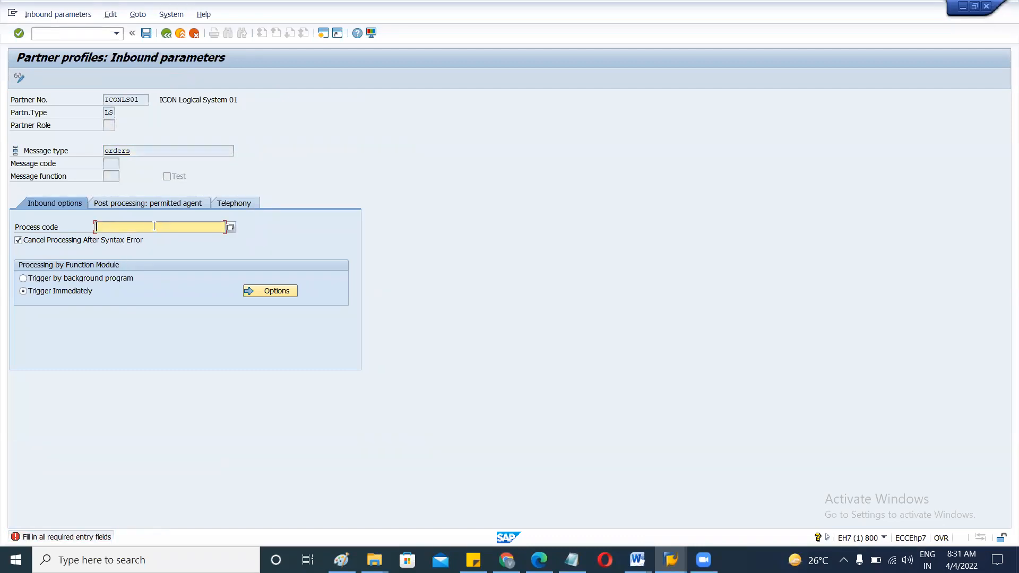
Try process codes ORD and RD, then clear the invalid process code entry.
type("OD")
type("R")
key("BackSpace")
key("BackSpace")
type("RD")
key("Return")
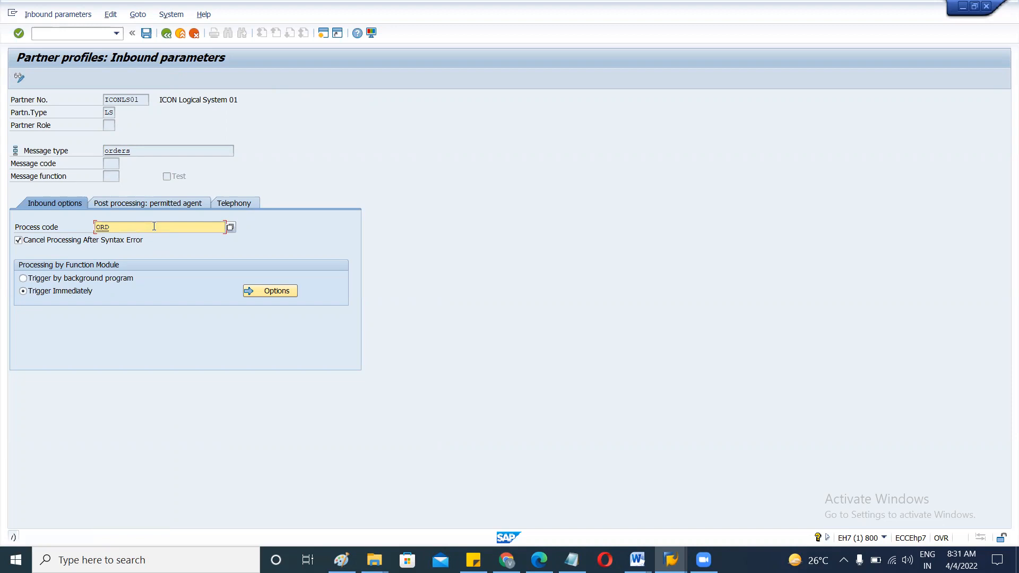
key("Delete")
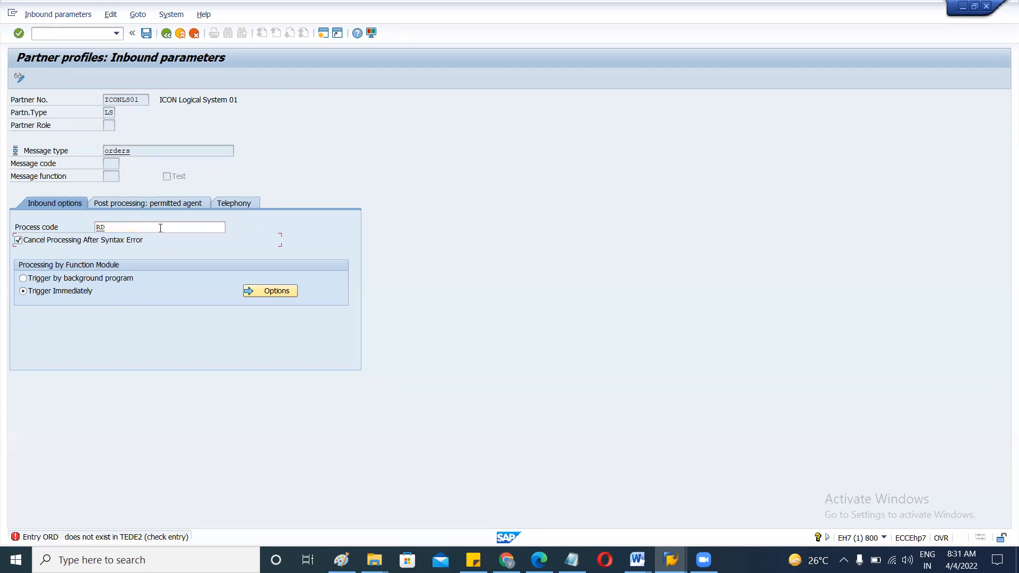
key("Return")
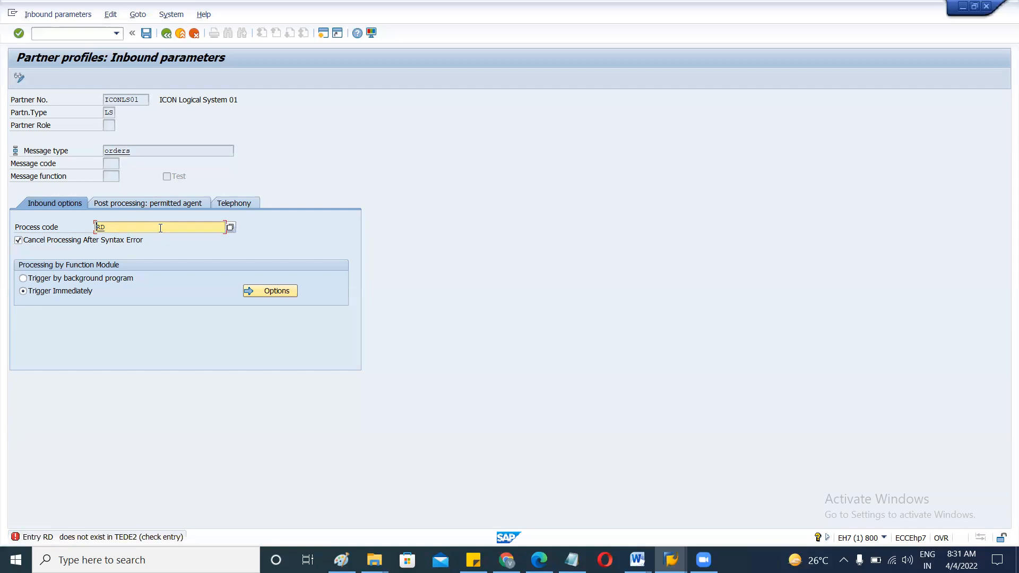
key("BackSpace")
key("BackSpace")
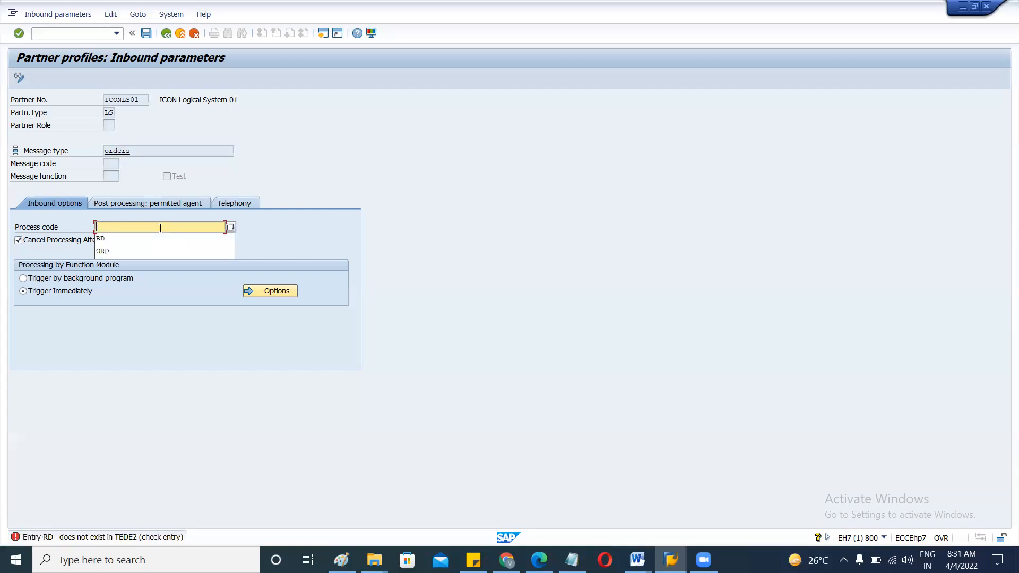
left_click(230, 227)
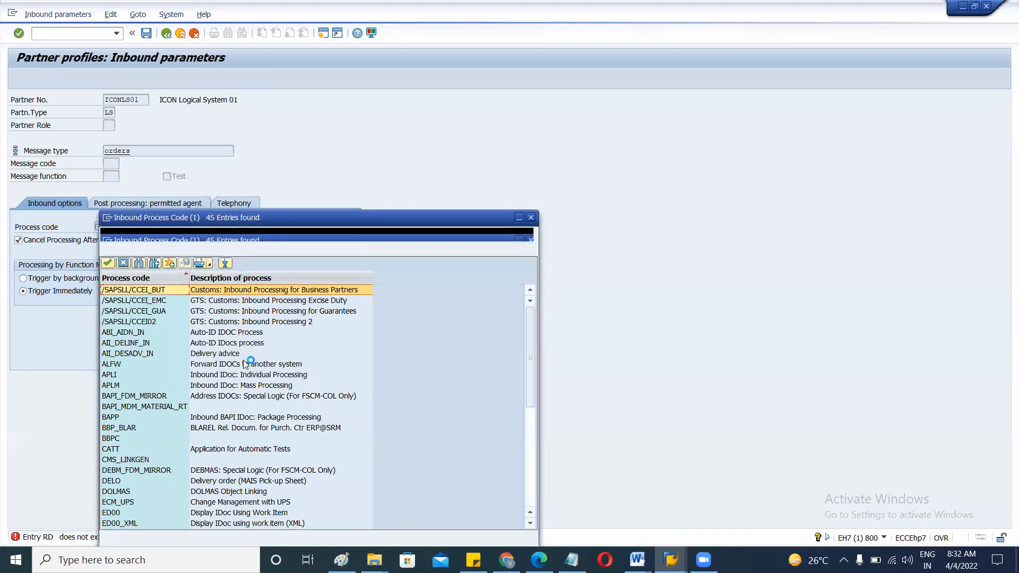
Pick ORDE (ORDERS Create sales order) from the inbound process code list.
scroll(245, 364, "down", 6)
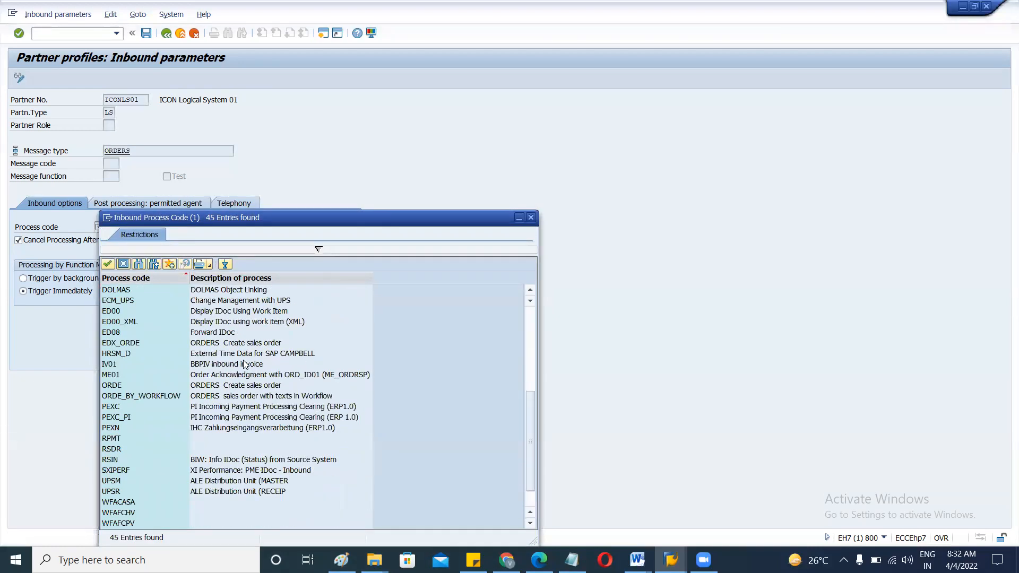
scroll(245, 364, "down", 1)
scroll(244, 364, "up", 3)
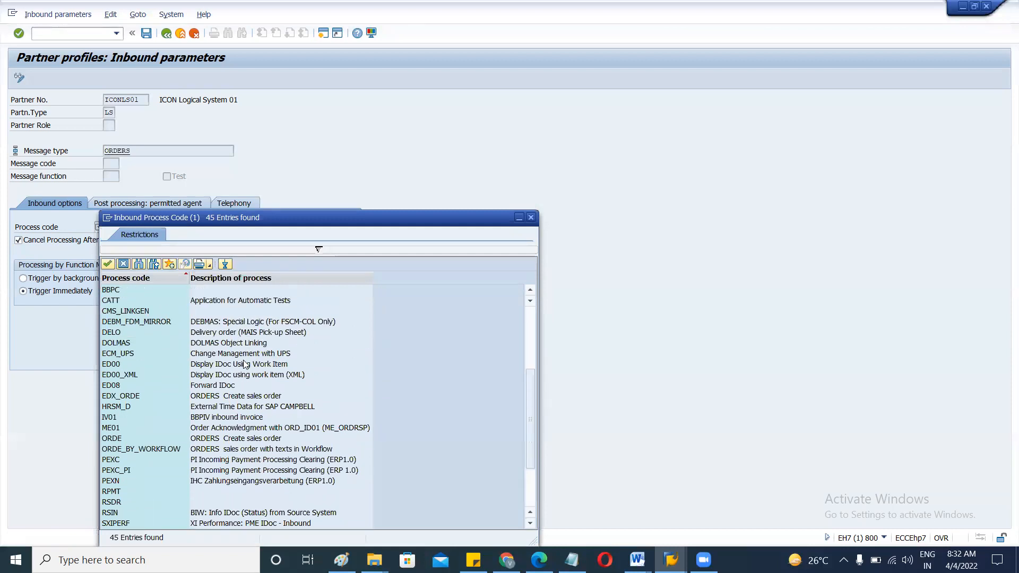
scroll(245, 364, "down", 3)
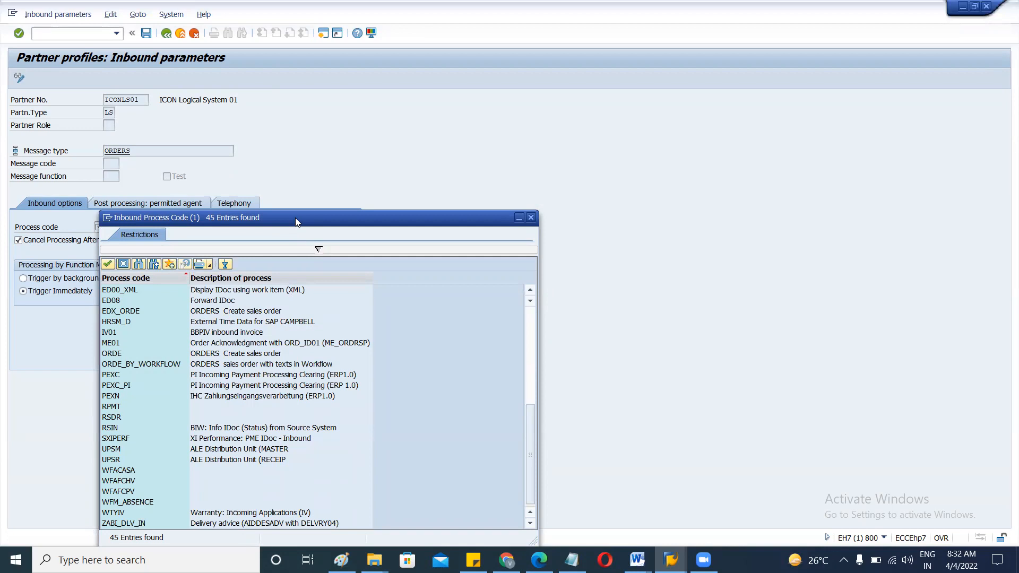
left_click_drag(343, 225, 360, 114)
scroll(329, 308, "up", 4)
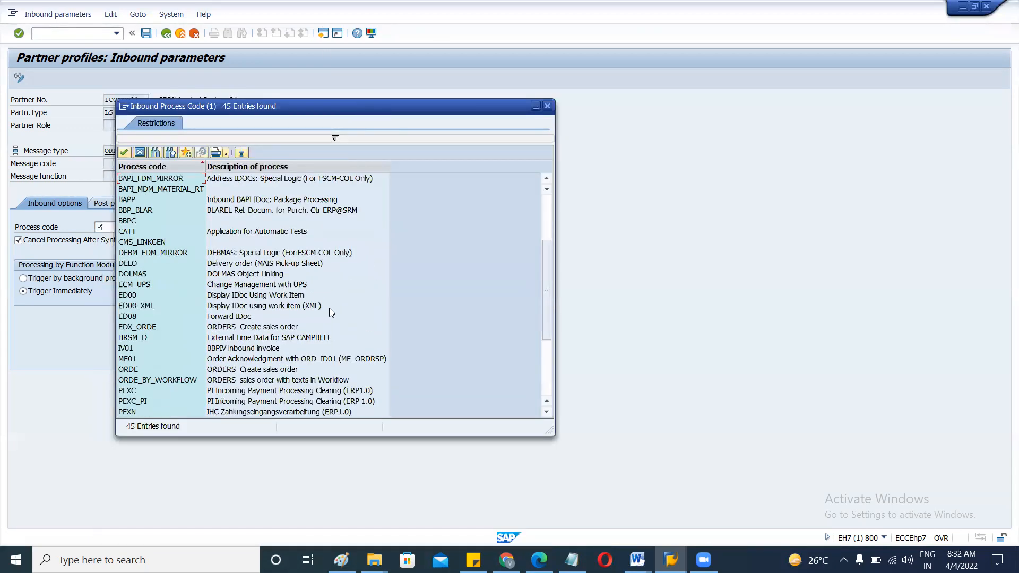
scroll(330, 312, "up", 4)
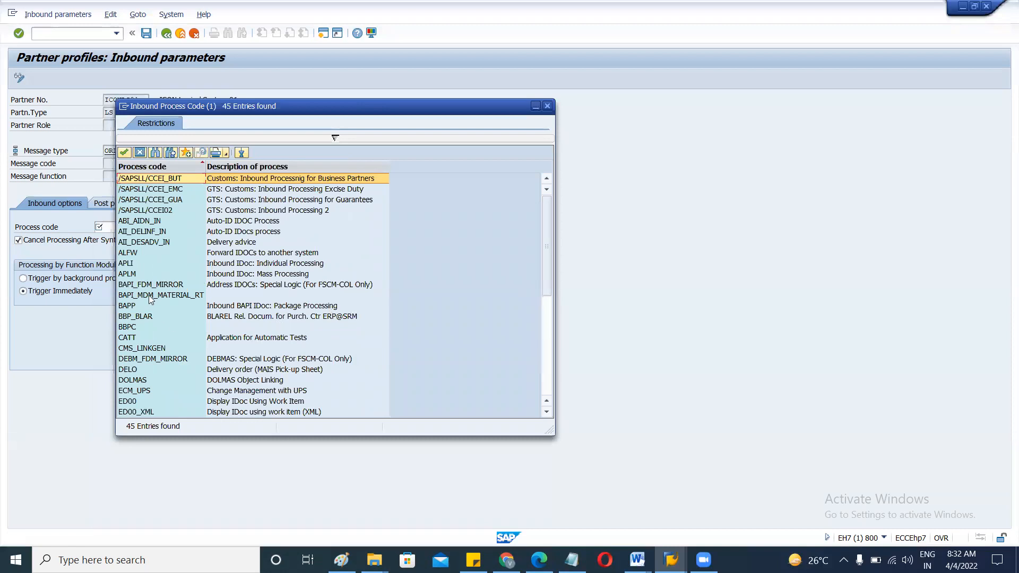
scroll(147, 355, "down", 1)
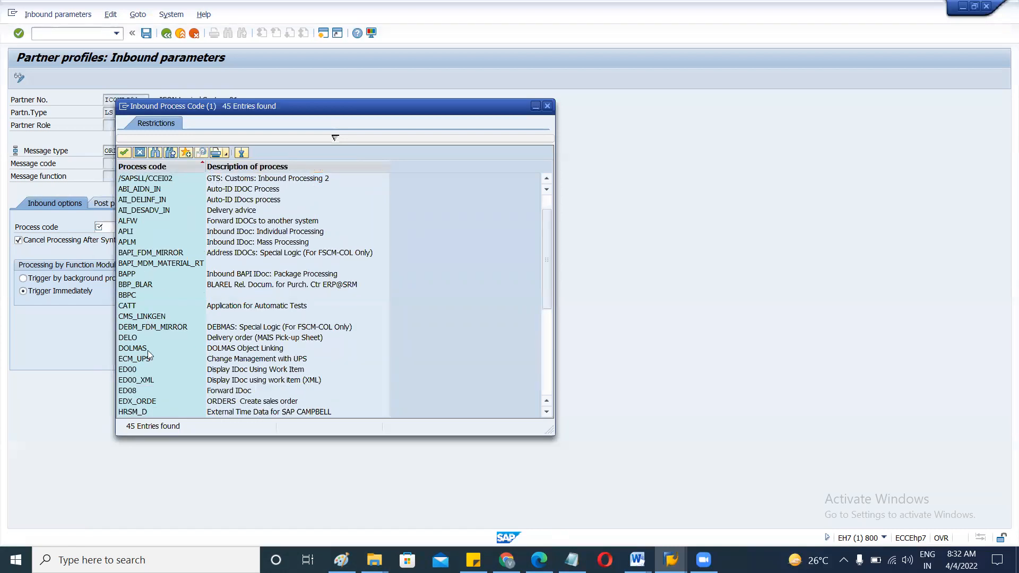
scroll(147, 350, "down", 2)
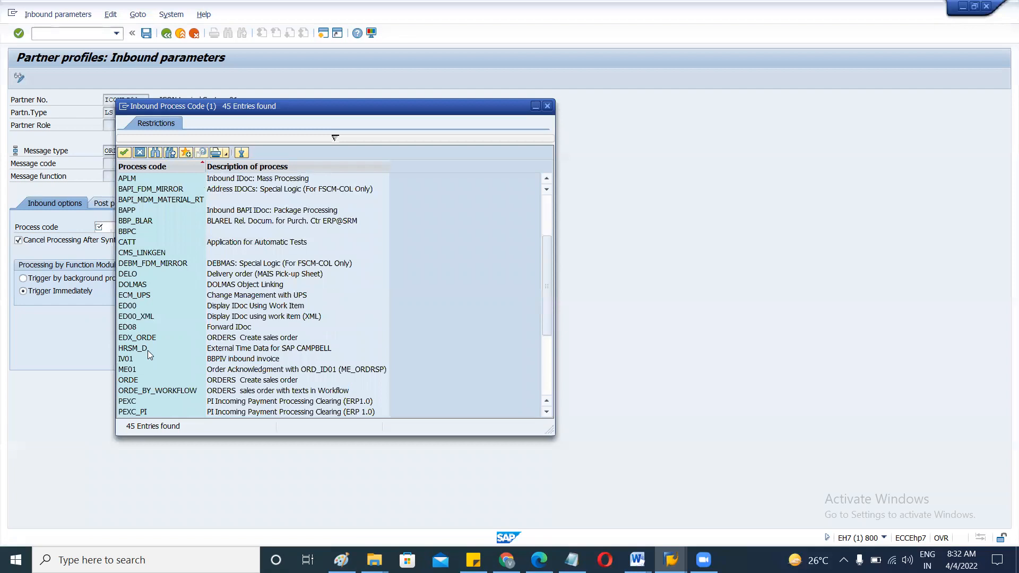
left_click(225, 382)
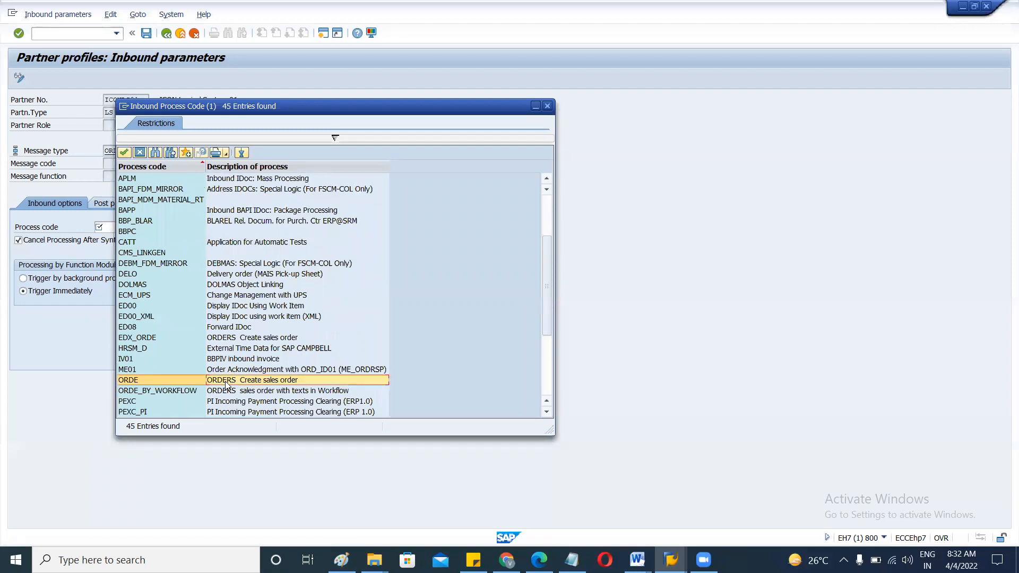
double_click(225, 382)
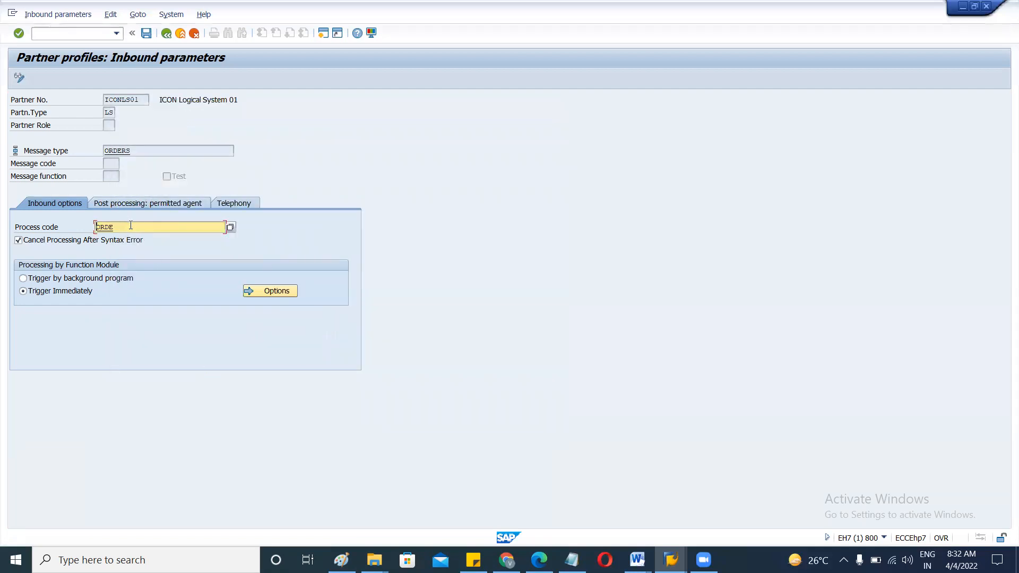
Reselect ORDE in the process code list and view its details.
left_click(231, 227)
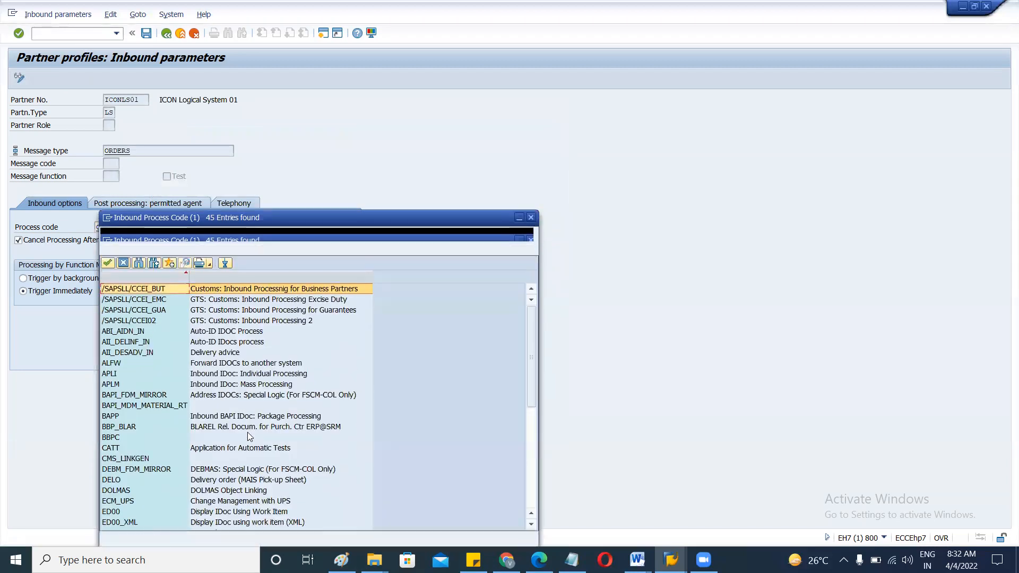
left_click(529, 470)
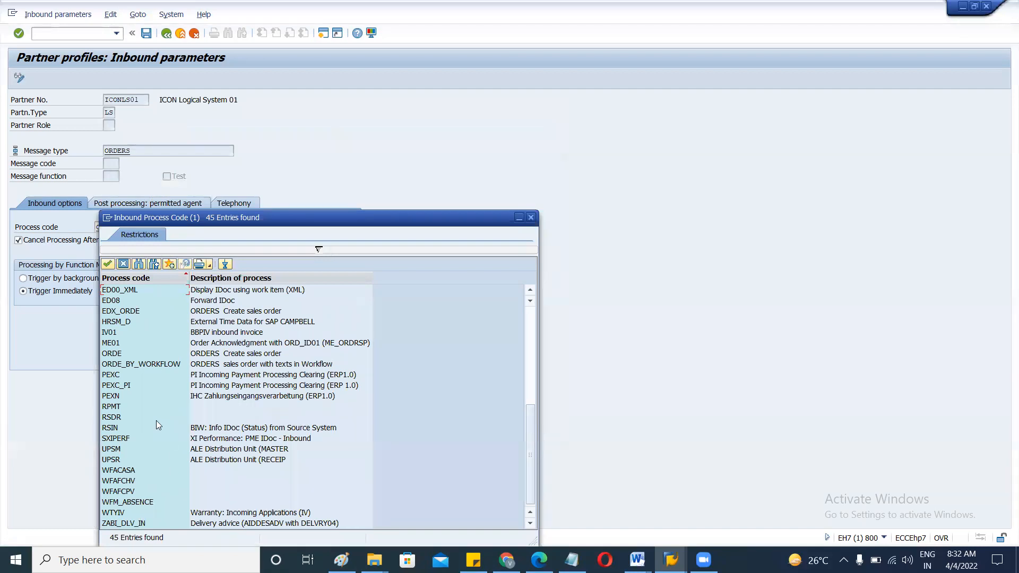
scroll(147, 361, "up", 2)
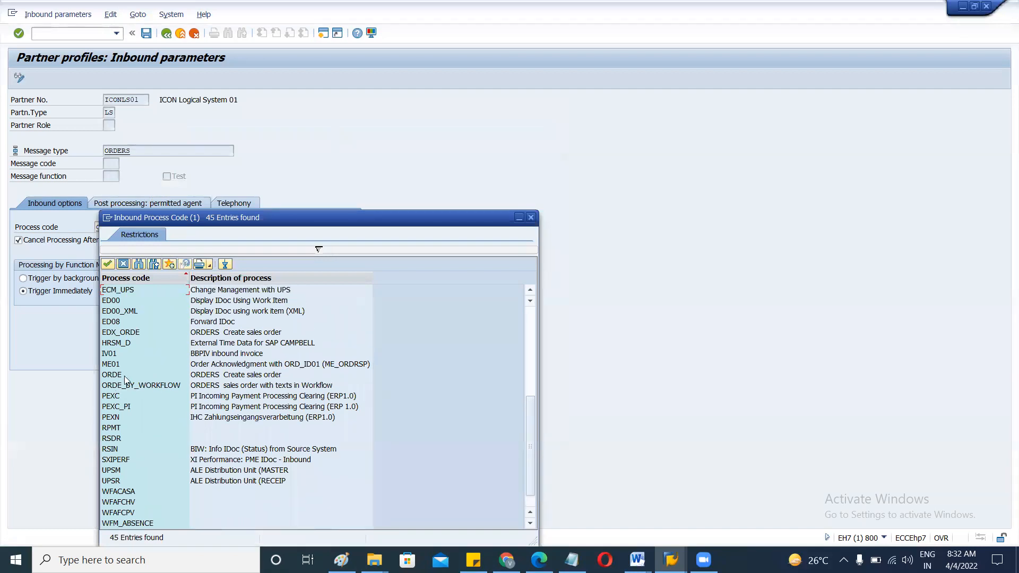
left_click(213, 376)
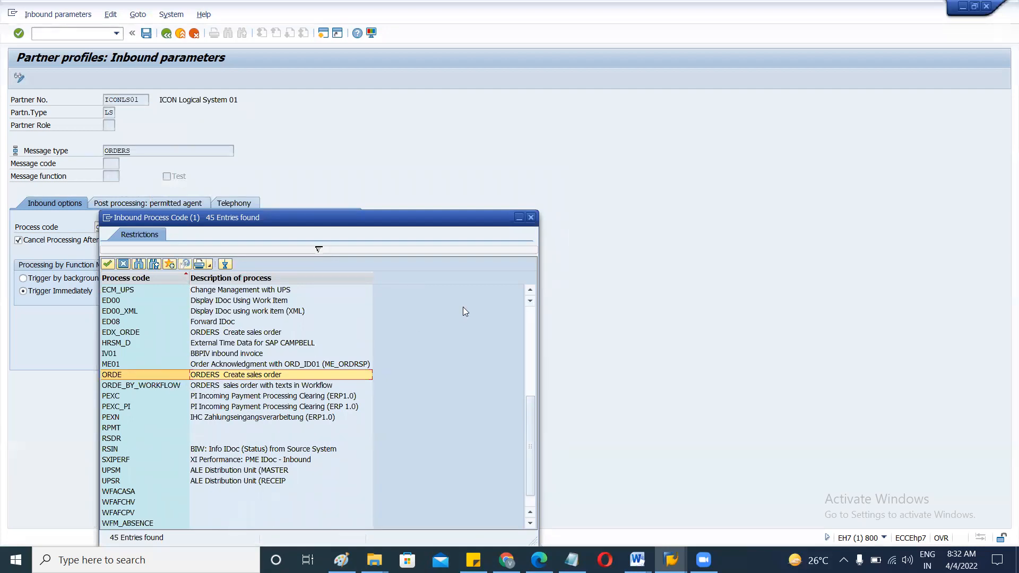
left_click(534, 221)
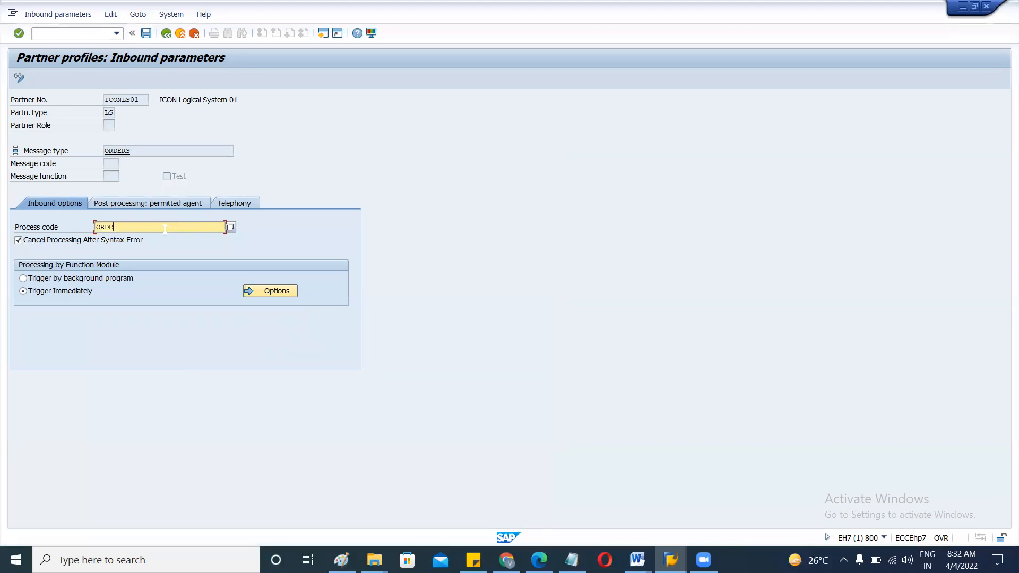
key("F2")
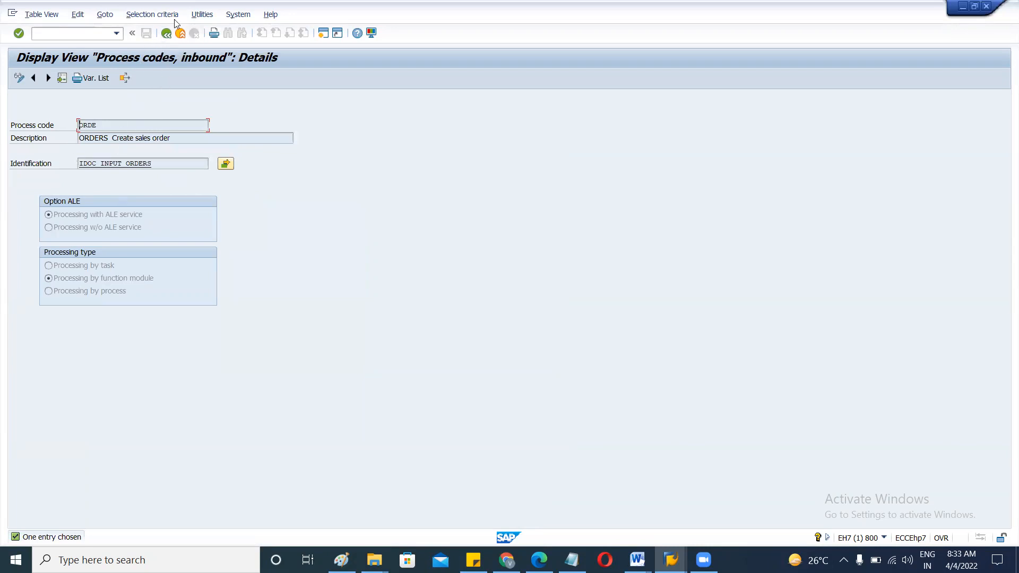
Back out of ORDE's details (IDOC_INPUT_ORDERS) to the ORDERS inbound parameter.
left_click(166, 33)
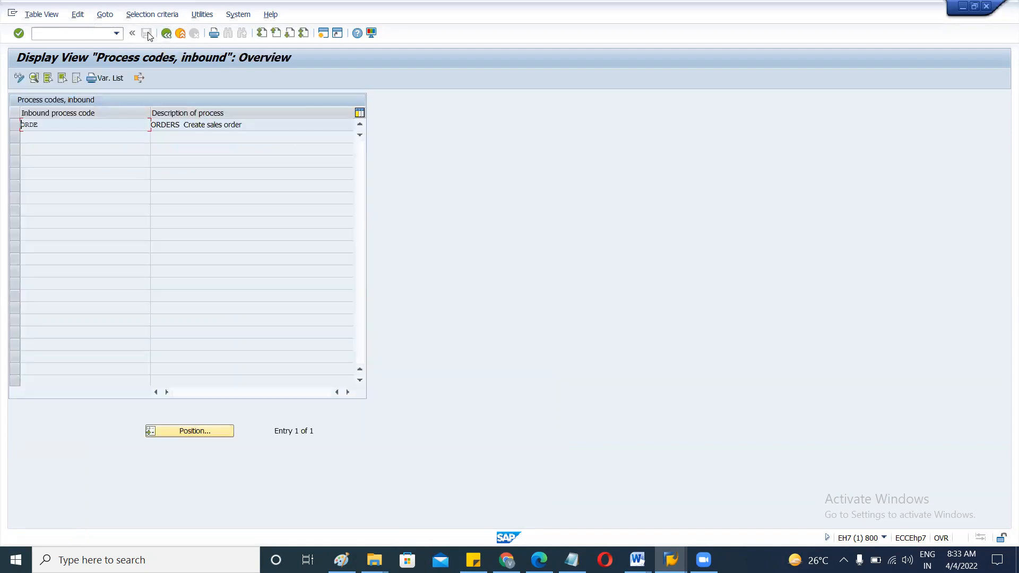
left_click(181, 34)
left_click(166, 33)
left_click(166, 34)
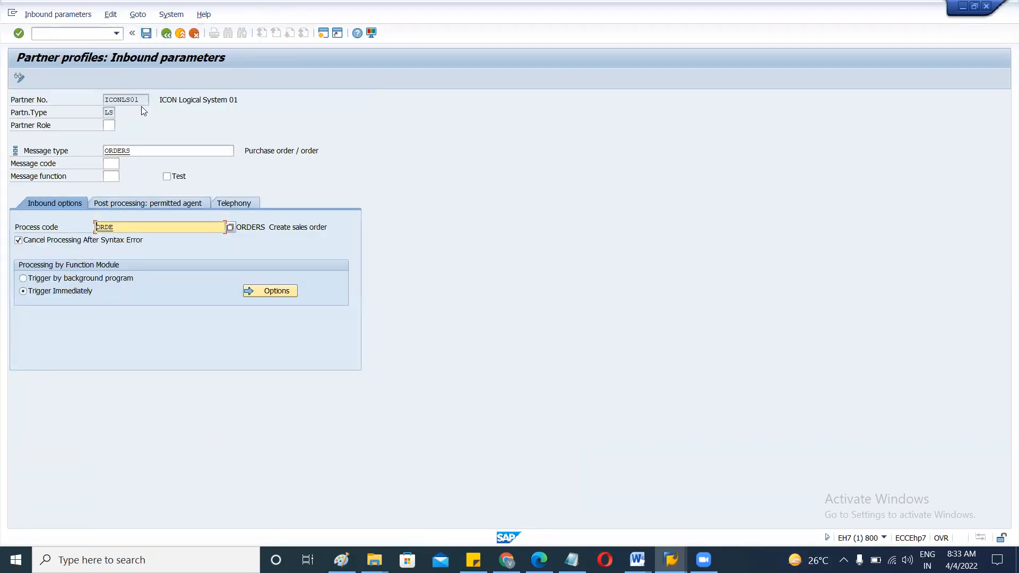
Save the ORDERS inbound parameter and go back to the ICONLS01 partner profile.
left_click(146, 33)
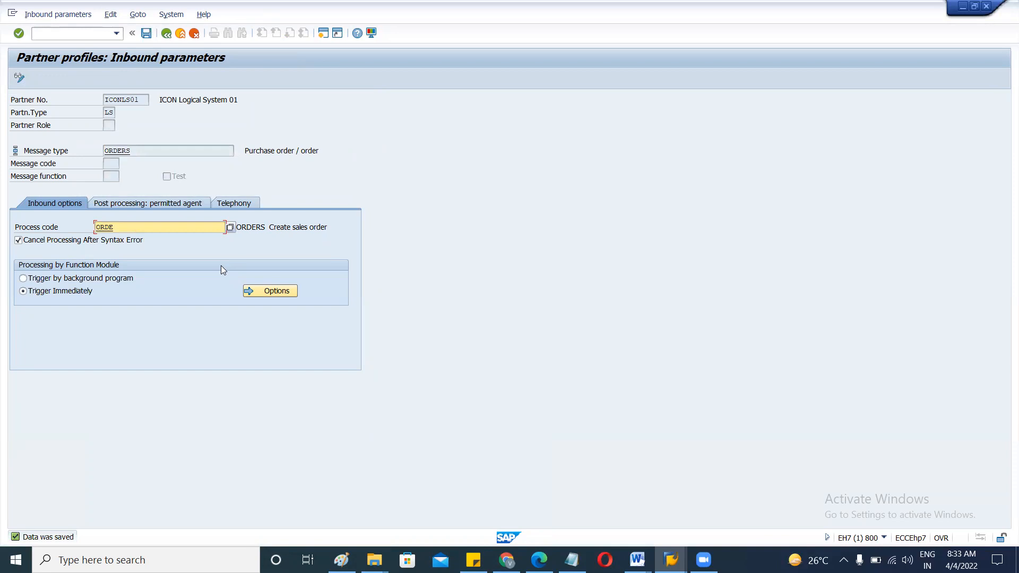
left_click(166, 34)
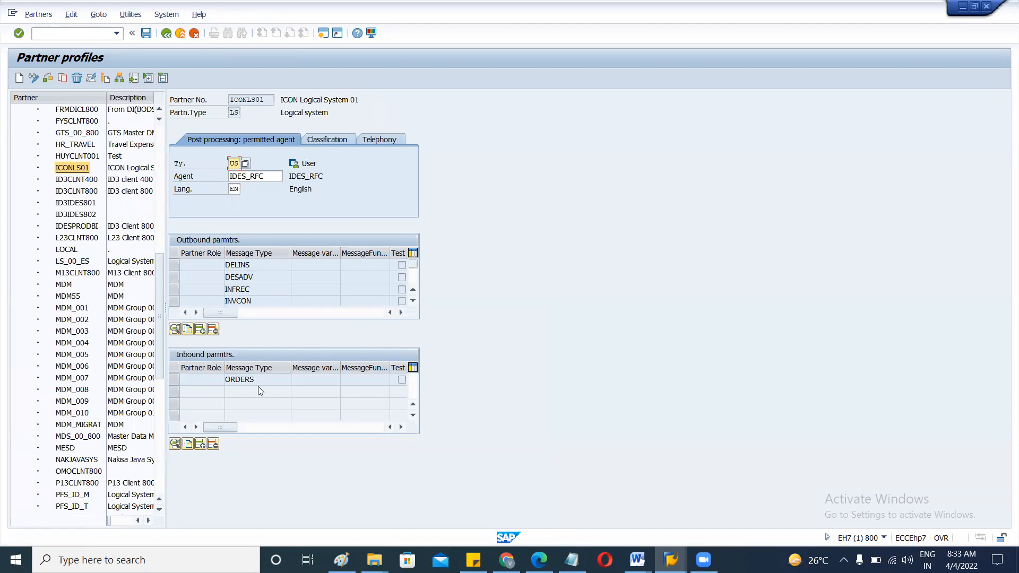
left_click_drag(259, 380, 223, 380)
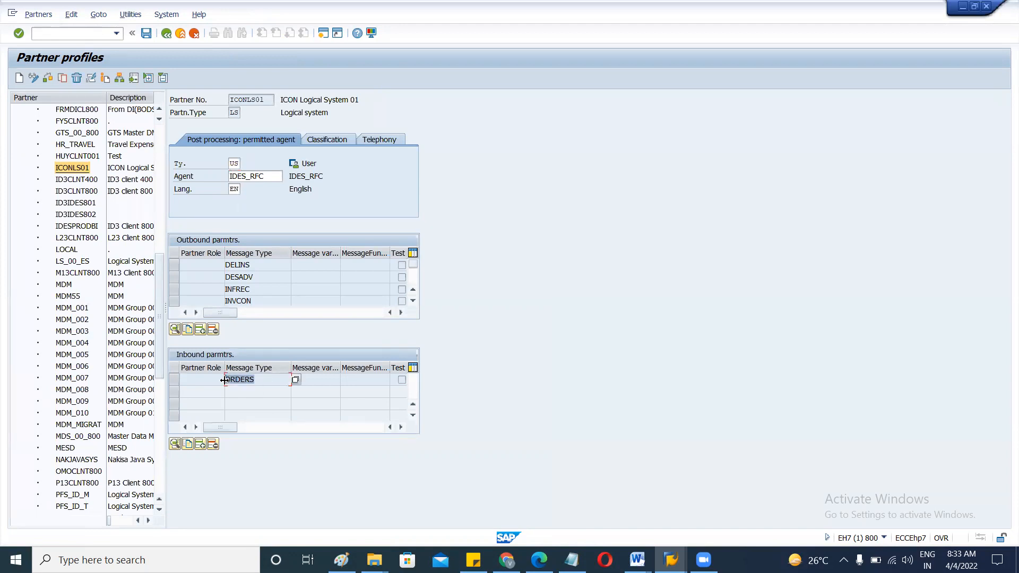
left_click(265, 100)
left_click(266, 377)
Scroll the outbound list to ORDRSP and open its parameters (port YRICONPORT, basic type ORDERS05).
left_click(412, 302)
left_click(413, 301)
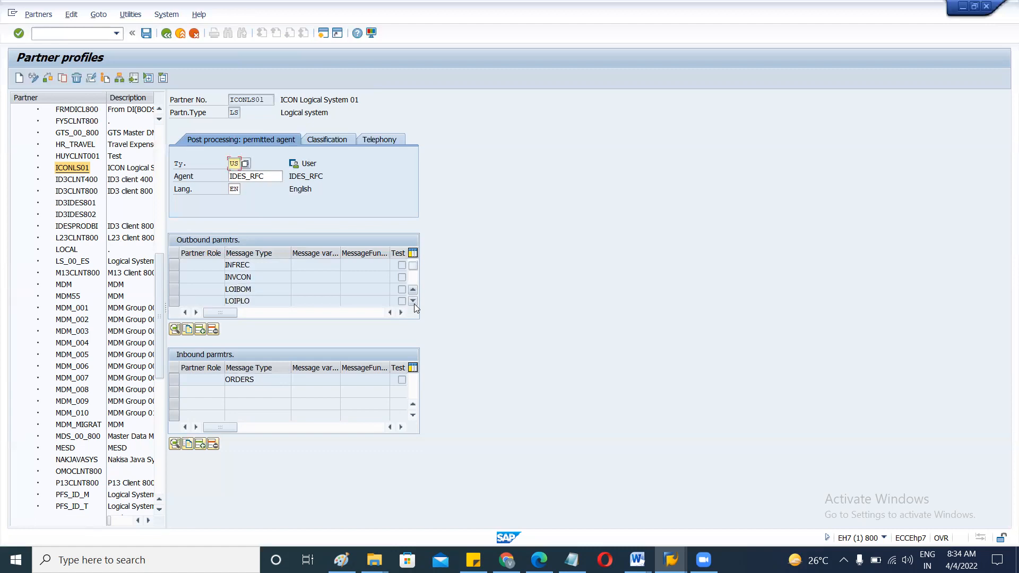
left_click(256, 380)
left_click(412, 301)
left_click(412, 301)
left_click(413, 301)
left_click(413, 301)
left_click(413, 301)
left_click(413, 301)
left_click(413, 300)
left_click(413, 301)
left_click(266, 289)
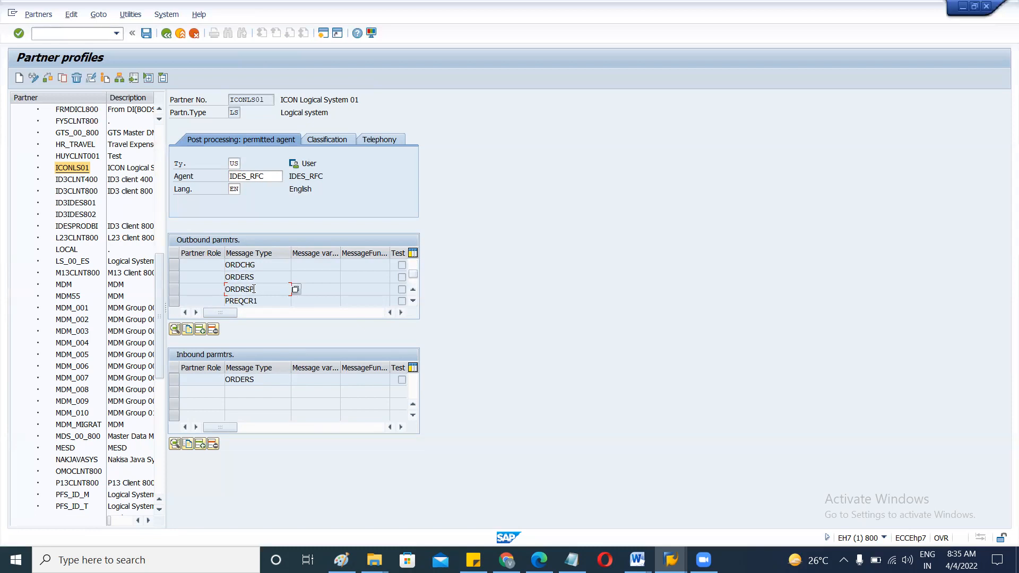
double_click(248, 291)
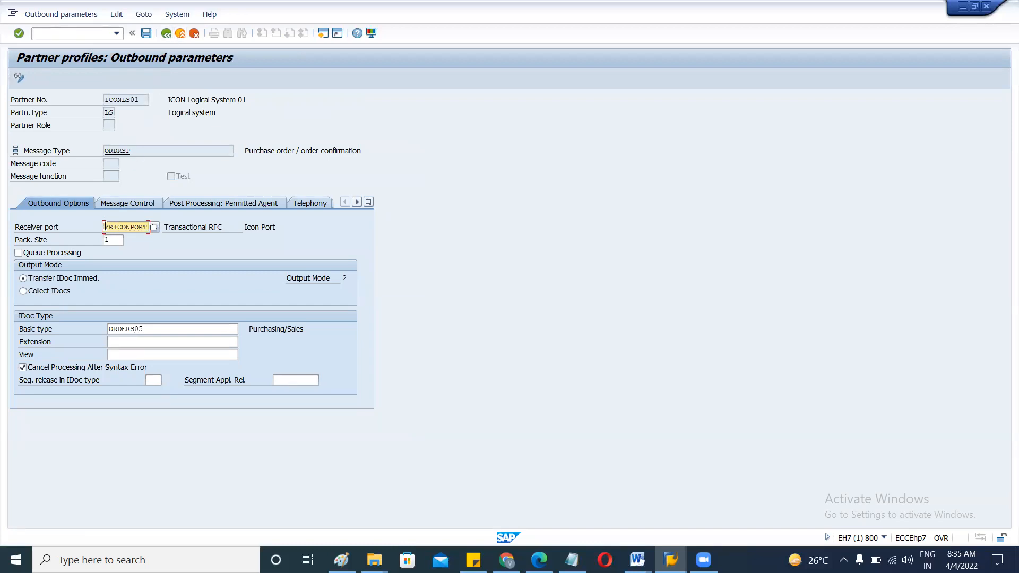
double_click(112, 227)
left_click(106, 228)
left_click_drag(106, 227, 144, 226)
left_click(145, 226)
left_click_drag(106, 227, 154, 233)
key("ctrl+c")
Run /owe21 to open the IDoc port definitions in a new session.
left_click(85, 34)
type("/owe21")
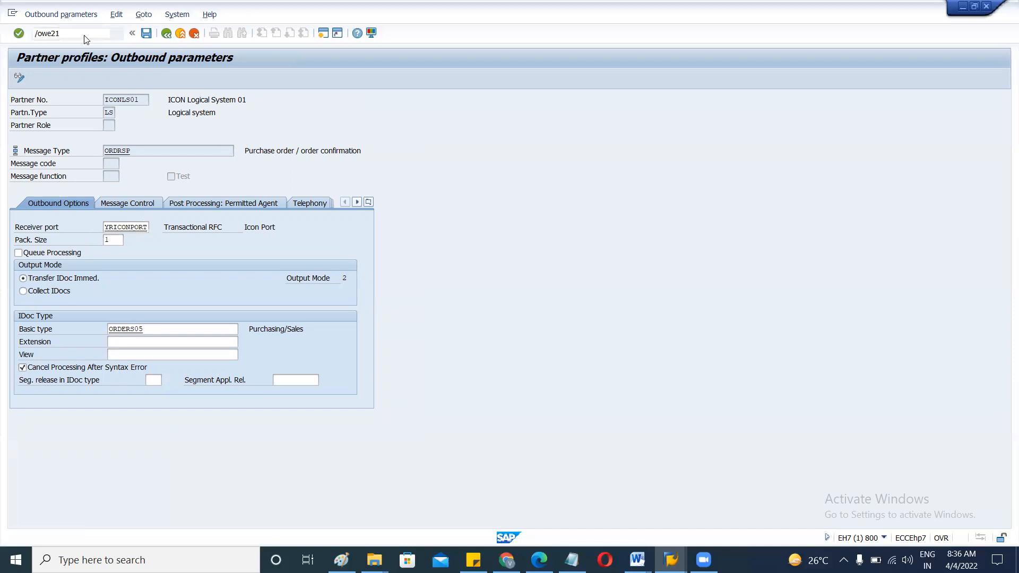
key("Return")
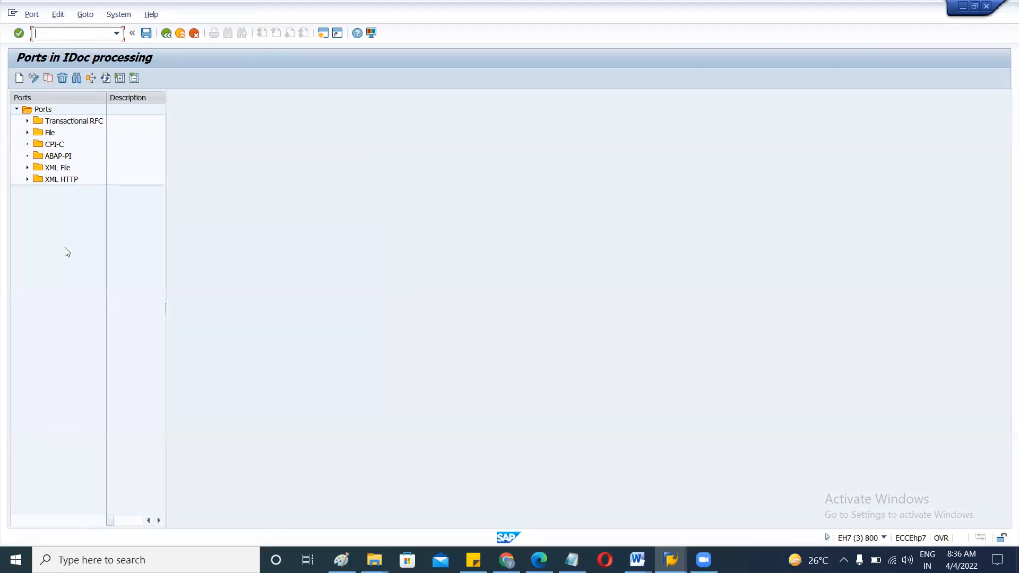
Expand the Transactional RFC ports to find YRICONPORT, comparing with the ORDRSP session.
key("alt+Tab")
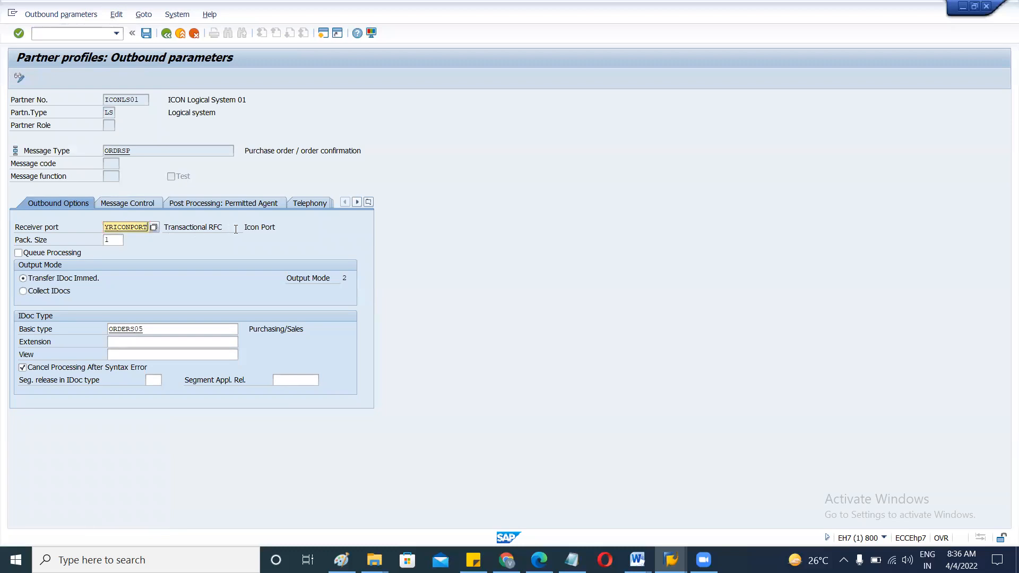
key("alt+Tab")
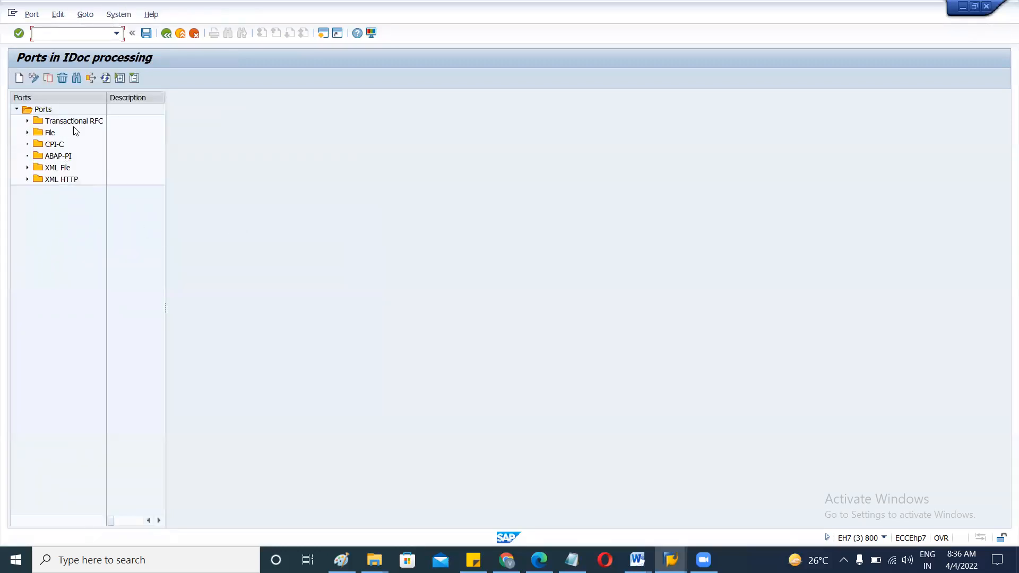
left_click(69, 124)
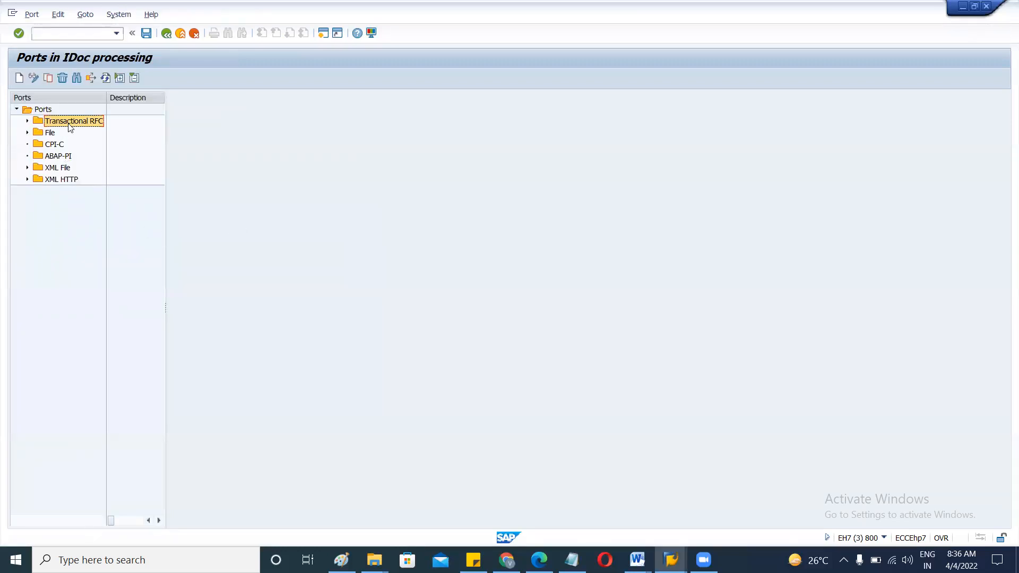
left_click(28, 122)
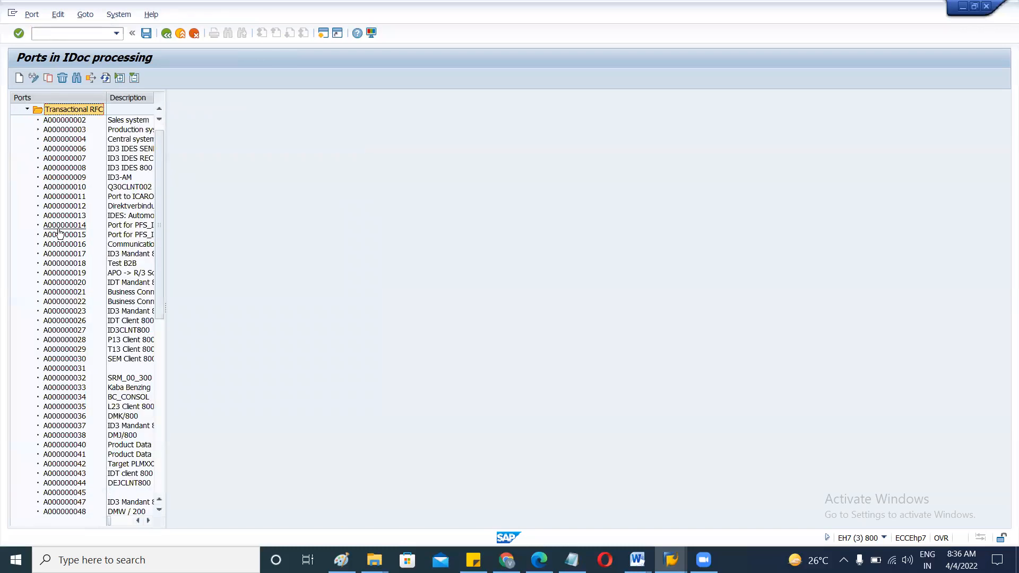
key("alt+Tab")
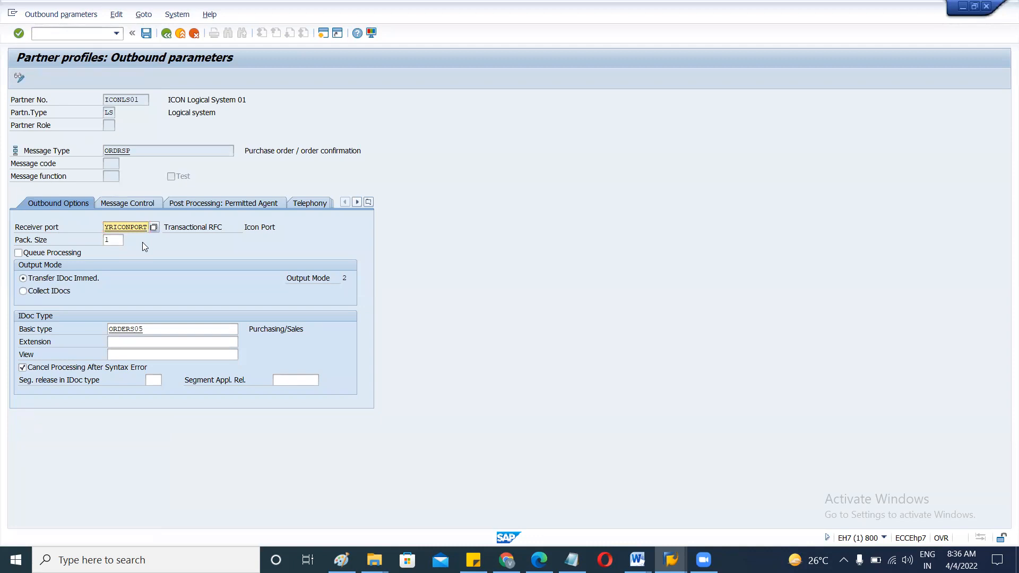
key("alt+Tab")
left_click_drag(157, 212, 165, 405)
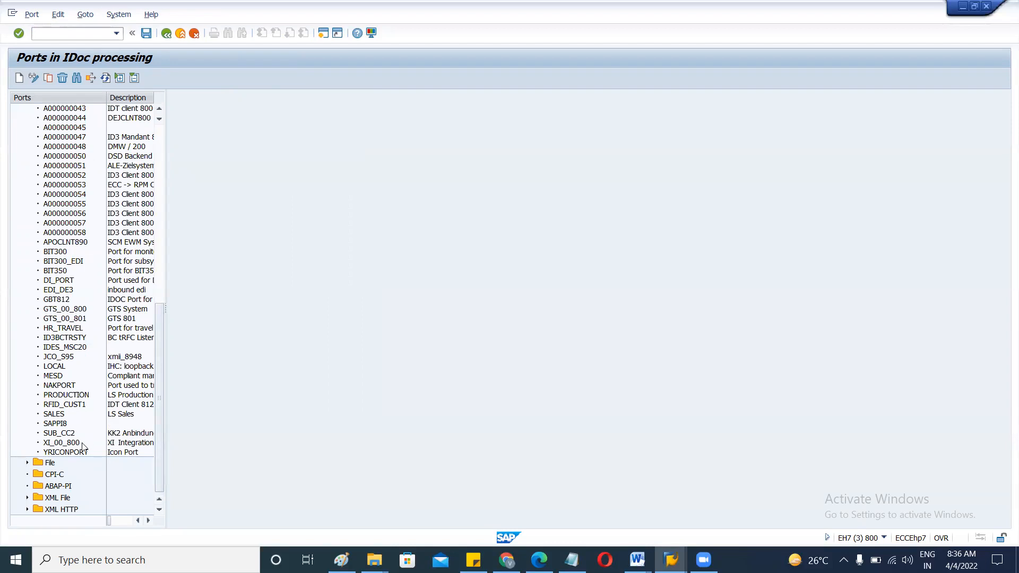
Open port YRICONPORT's details, then highlight and copy its RFC destination ICONRFC.
double_click(65, 452)
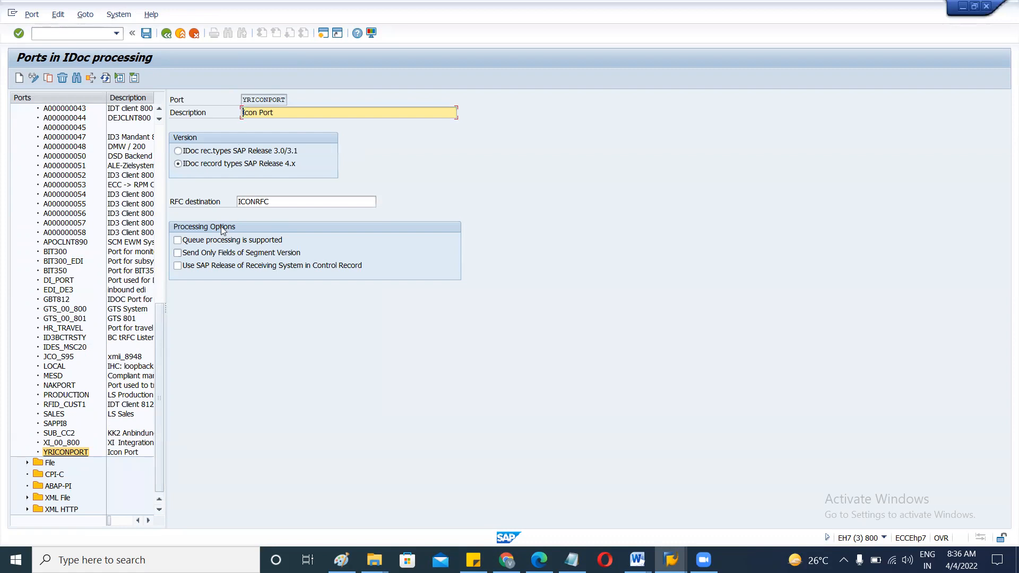
left_click_drag(274, 201, 237, 204)
left_click(237, 204)
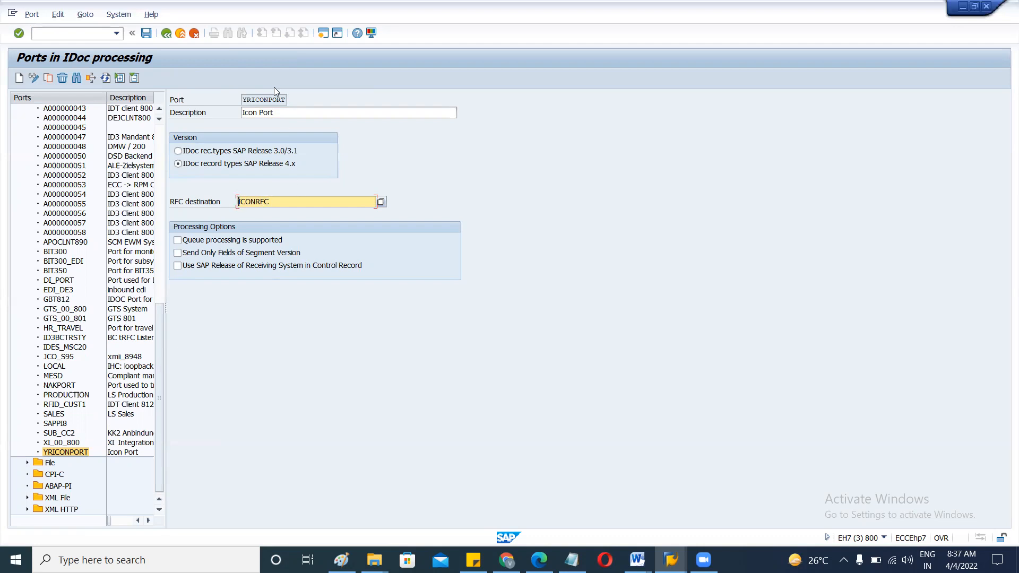
left_click_drag(270, 200, 236, 203)
left_click(237, 204)
double_click(256, 201)
left_click(281, 200)
left_click_drag(268, 202, 224, 203)
key("ctrl+c")
left_click(55, 35)
Open SM59 in a new session, recheck the port's RFC destination, then start a destination search.
type("/osm59")
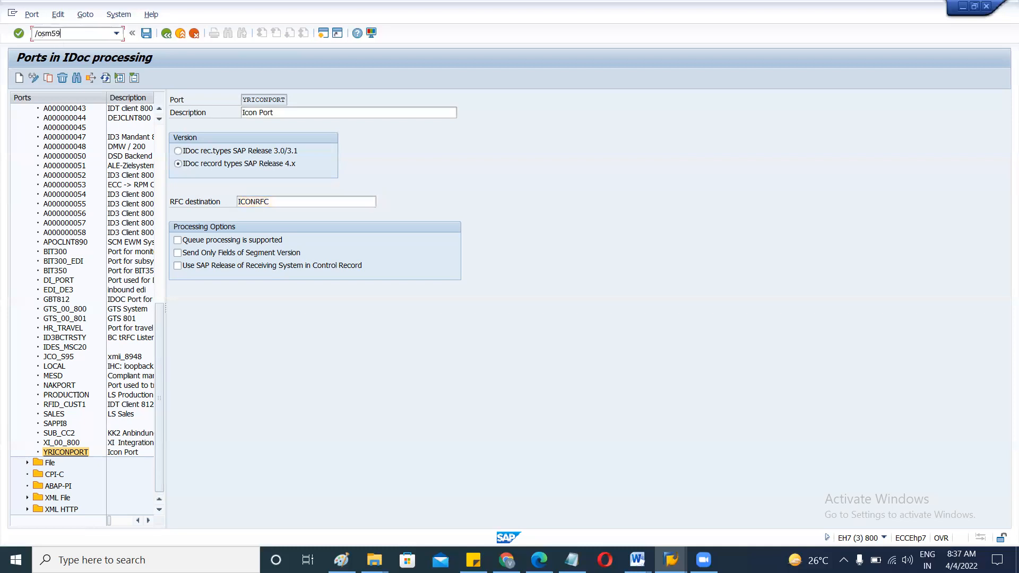
key("Return")
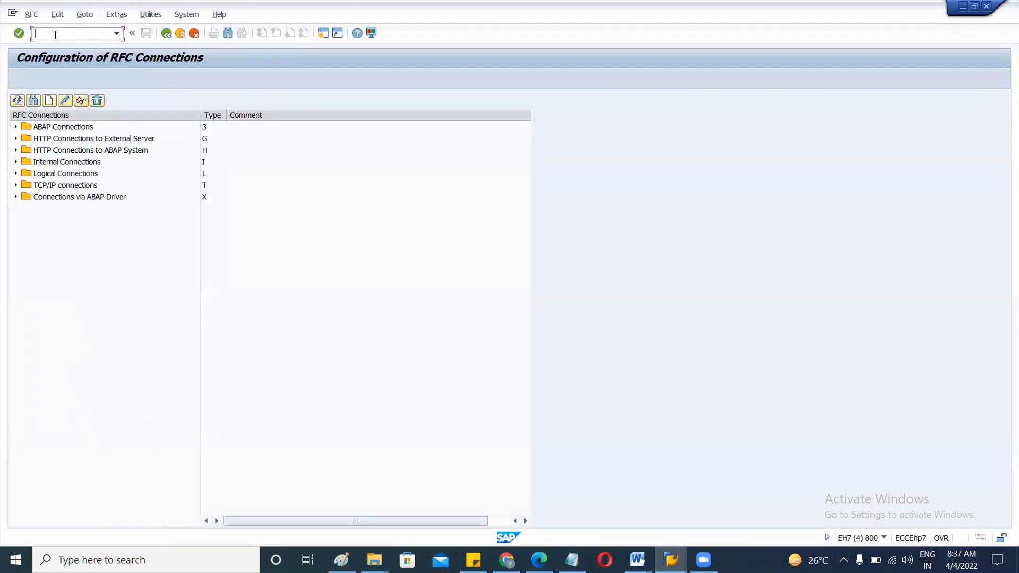
key("alt+Tab")
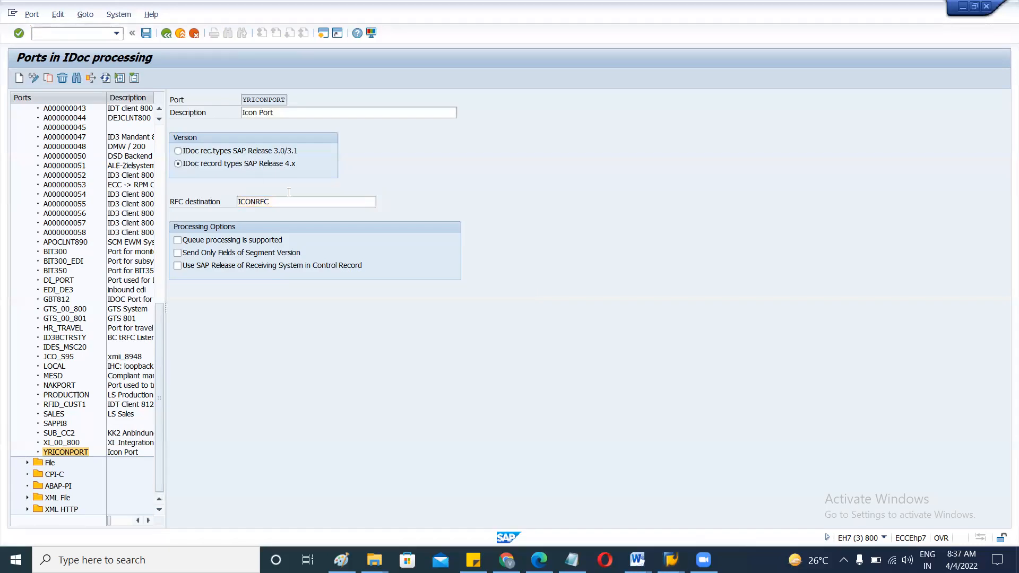
left_click(306, 202)
key("alt+Tab")
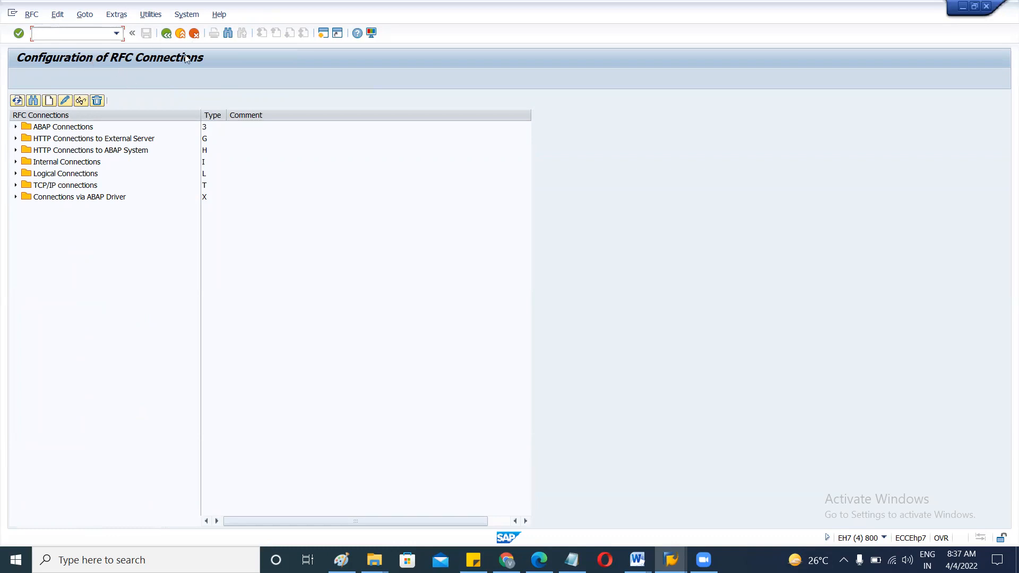
left_click(34, 101)
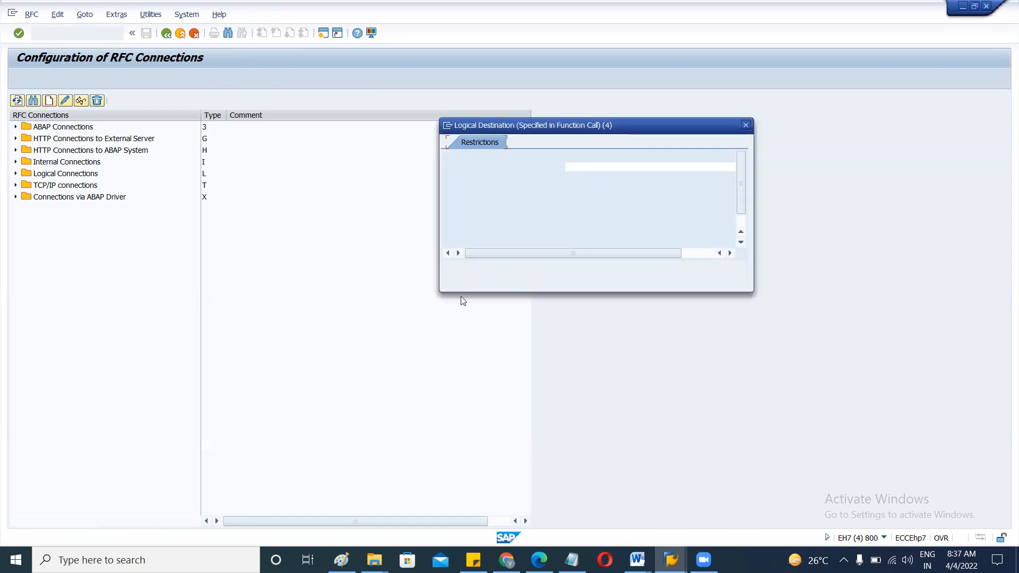
Search for ICONRFC, open it, and point out its destination name and TCP/IP settings.
key("ctrl+v")
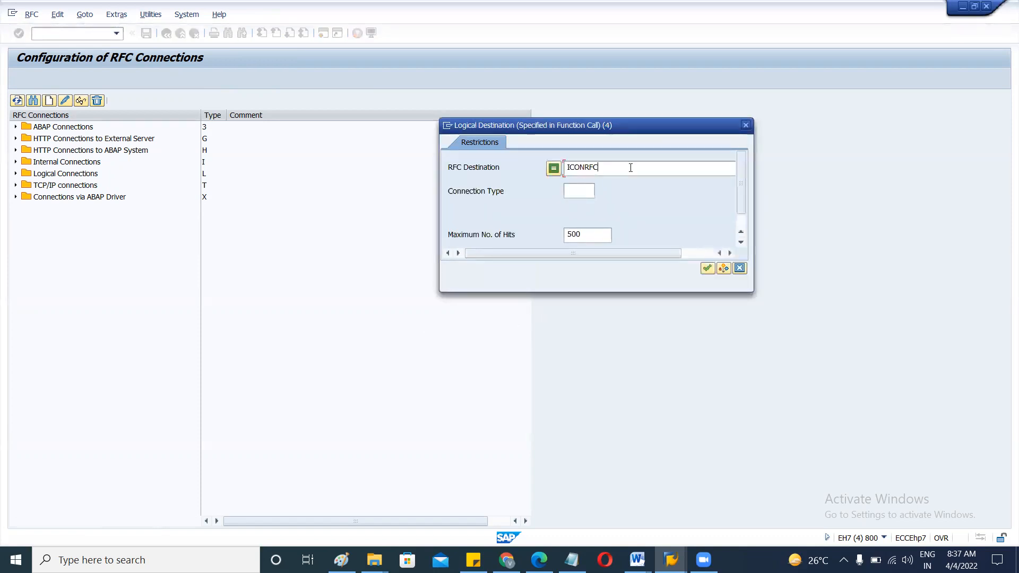
left_click(707, 269)
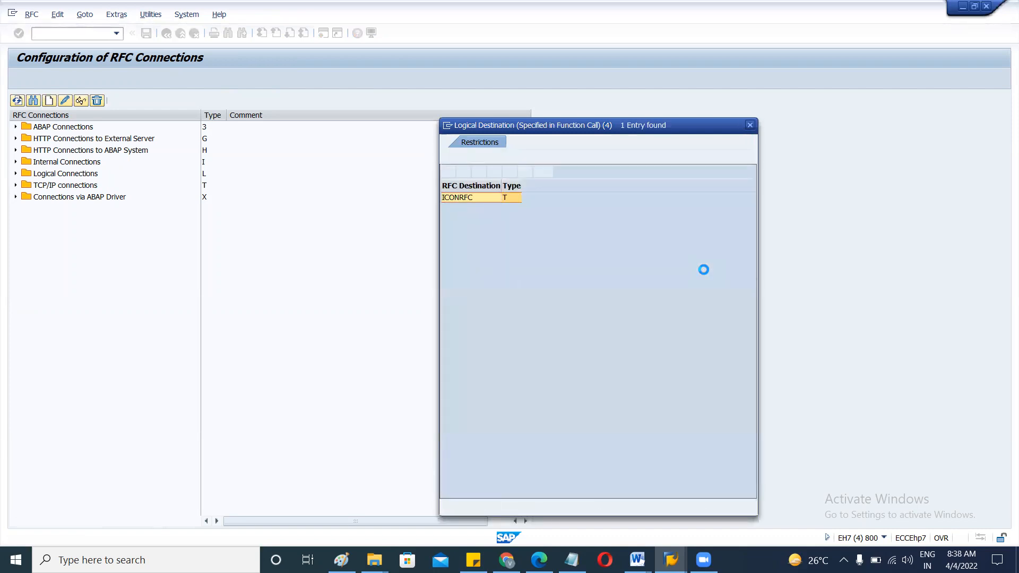
double_click(466, 202)
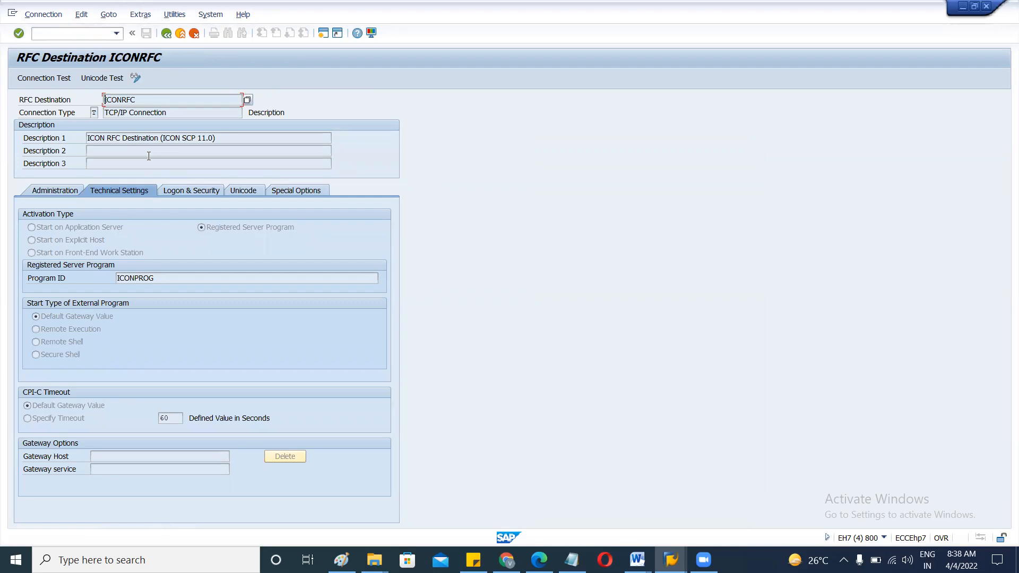
left_click_drag(136, 100, 103, 99)
left_click(143, 98)
key("alt+Tab")
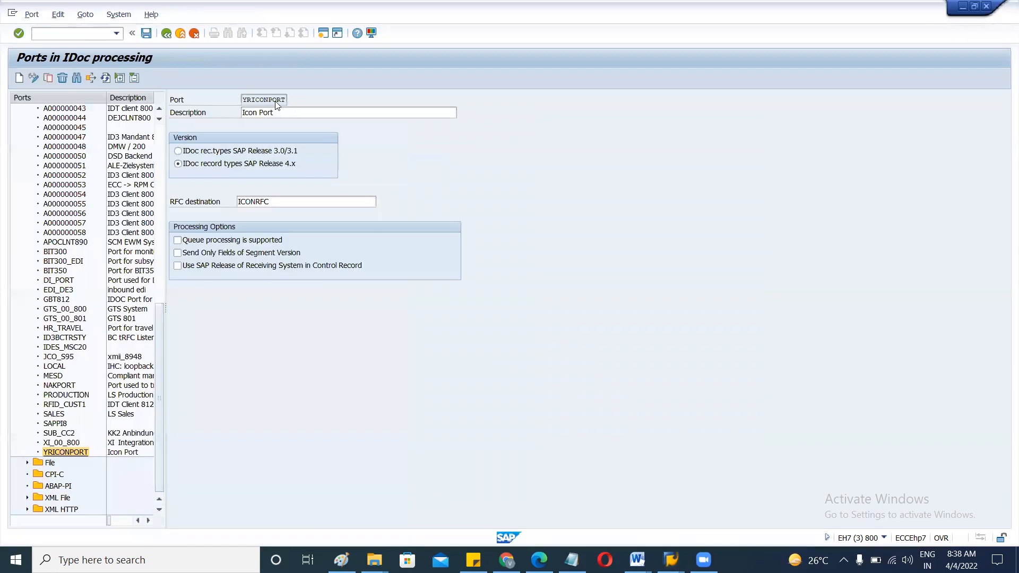
left_click(271, 200)
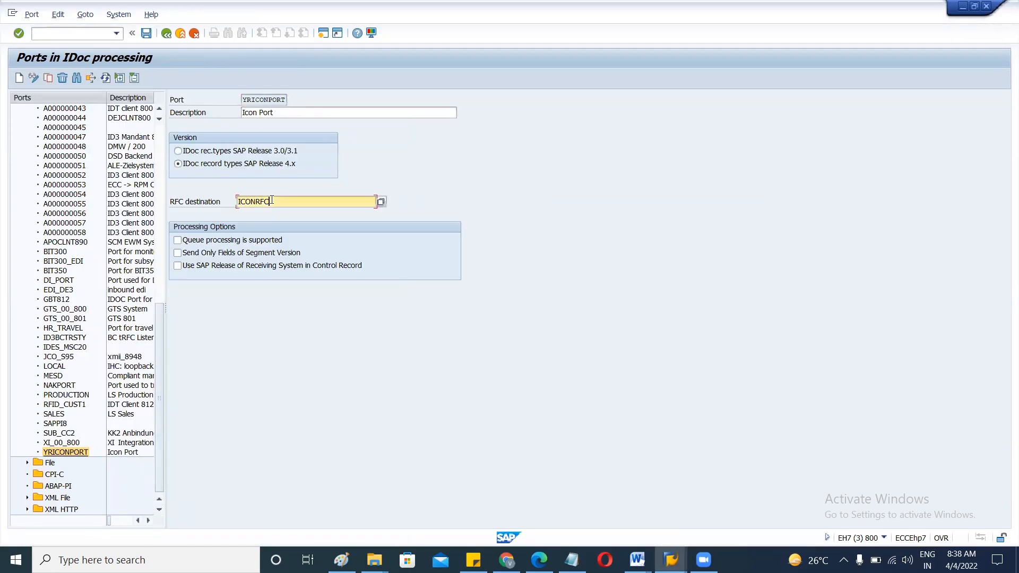
left_click(257, 100)
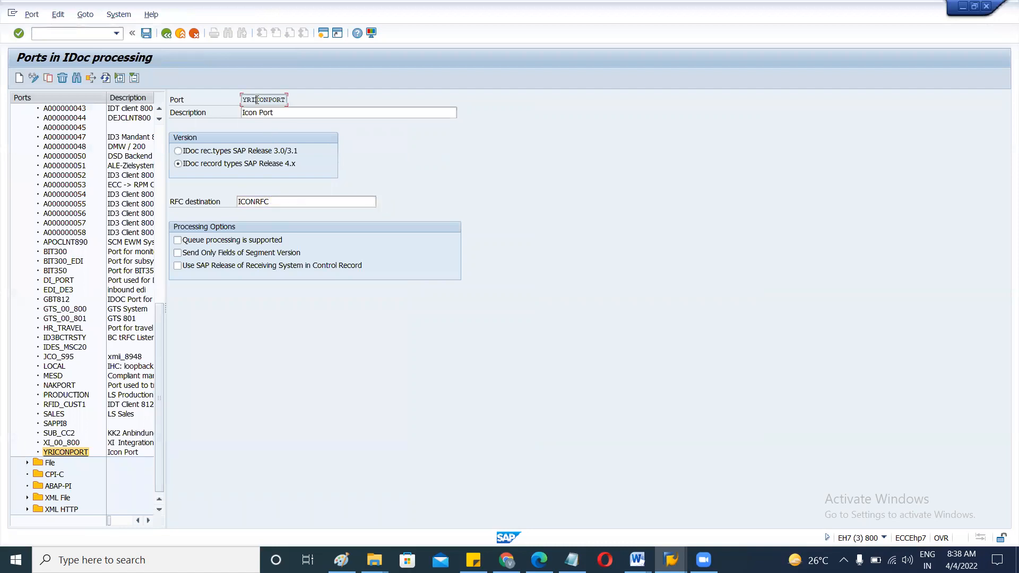
key("alt")
left_click(248, 100)
key("alt+Tab")
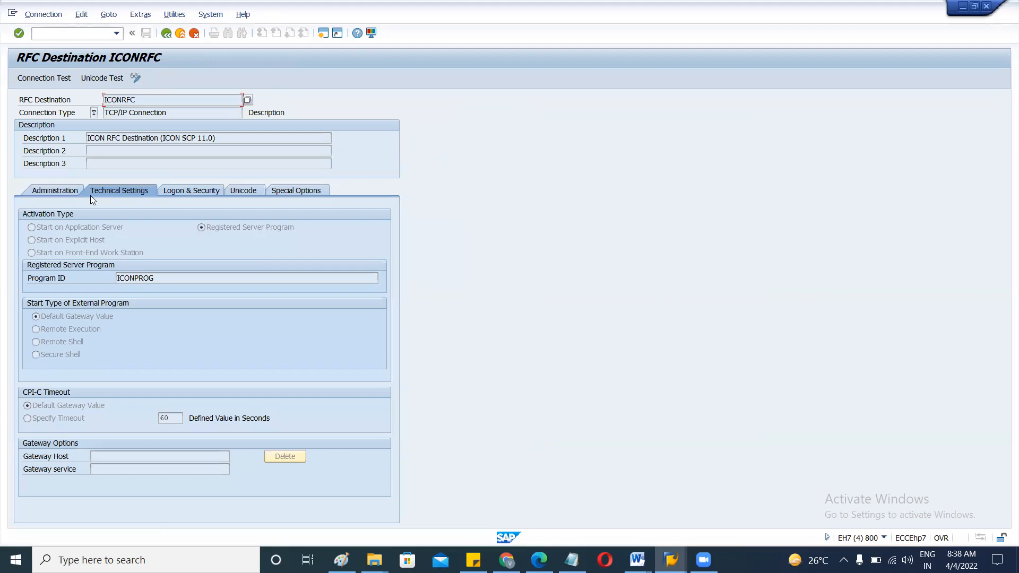
Review ICONRFC's administration, empty gateway host/service technical settings, and logon system ID setting.
left_click(61, 188)
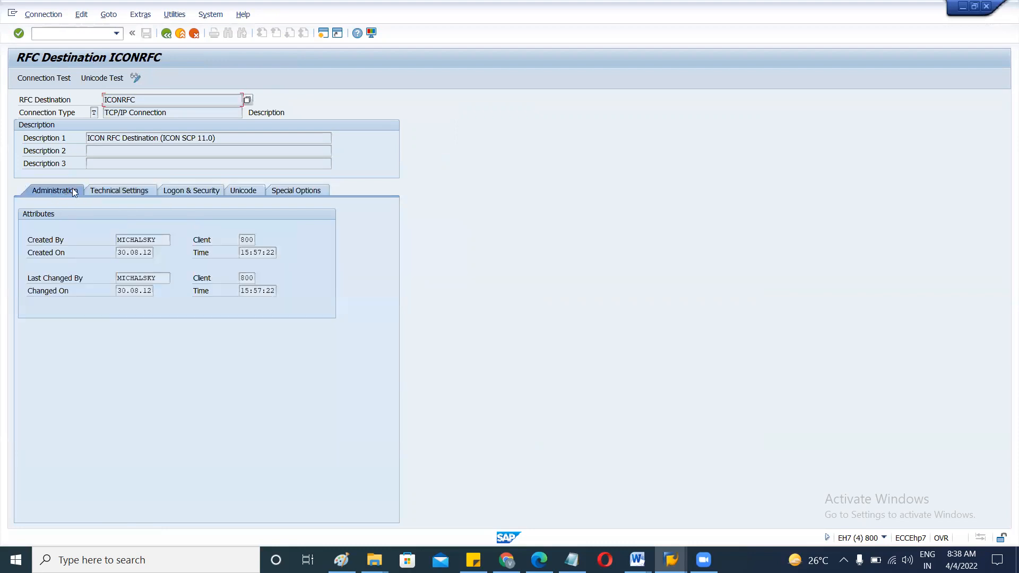
left_click(121, 187)
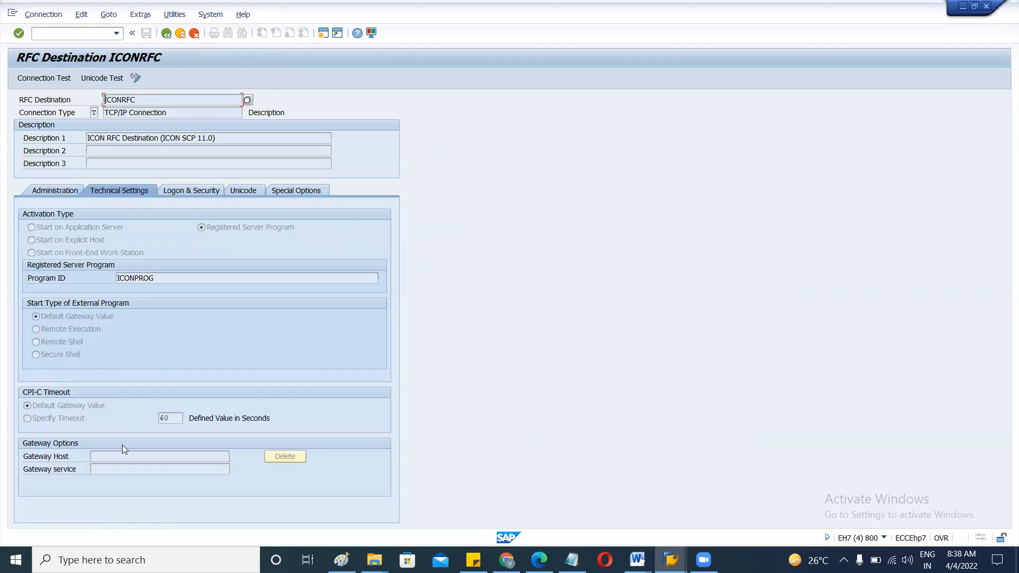
left_click(100, 458)
left_click(105, 470)
left_click(106, 459)
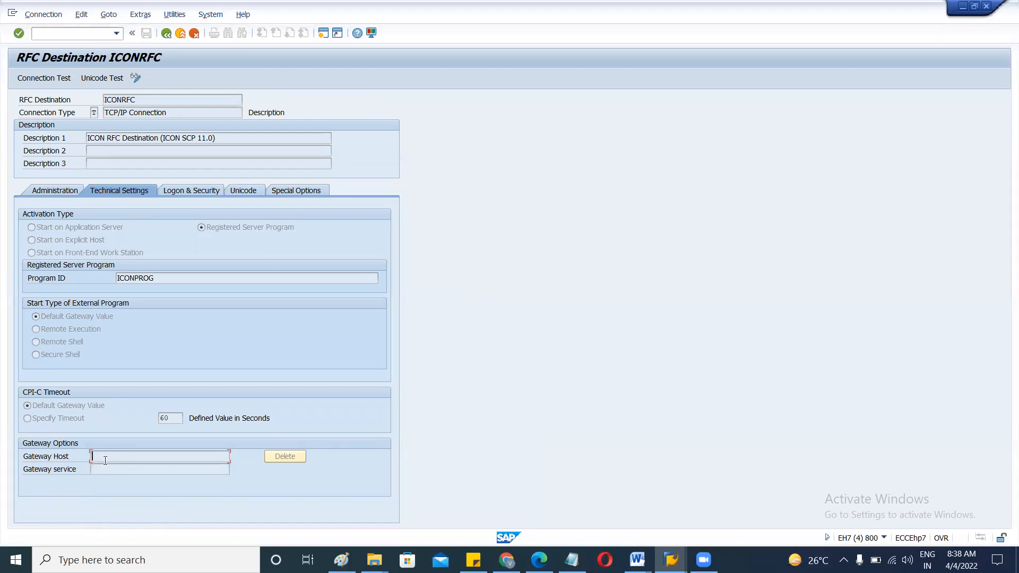
left_click(189, 191)
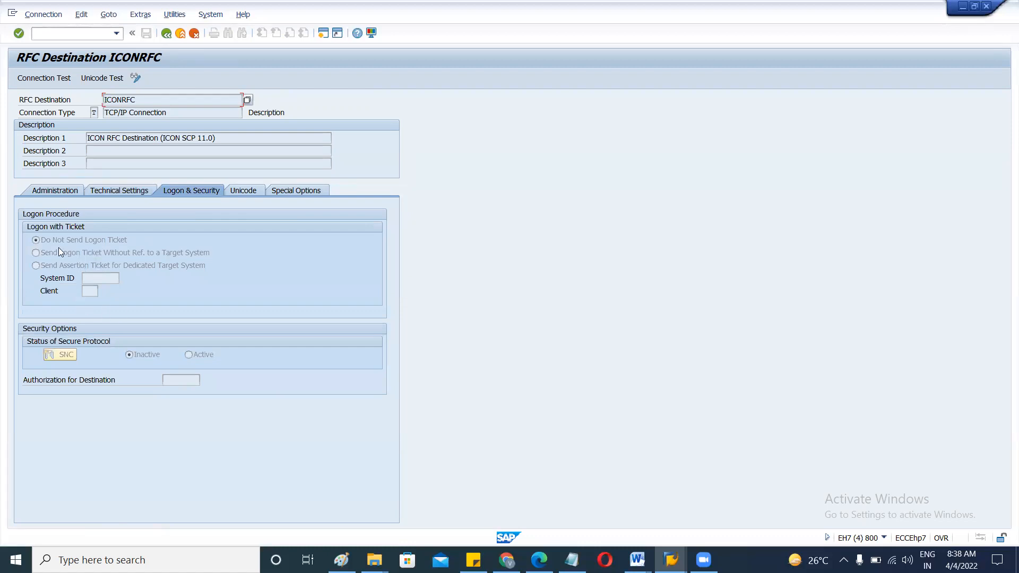
left_click(92, 278)
Recheck Unicode, special options, administration, technical and logon tabs, then expand SM59's TCP/IP connections.
left_click(239, 193)
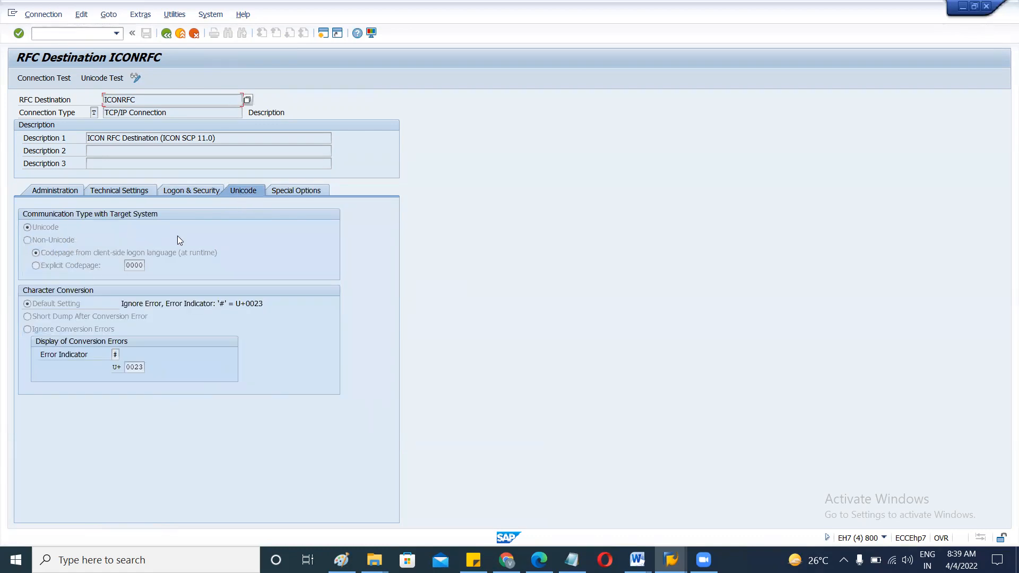
left_click(288, 192)
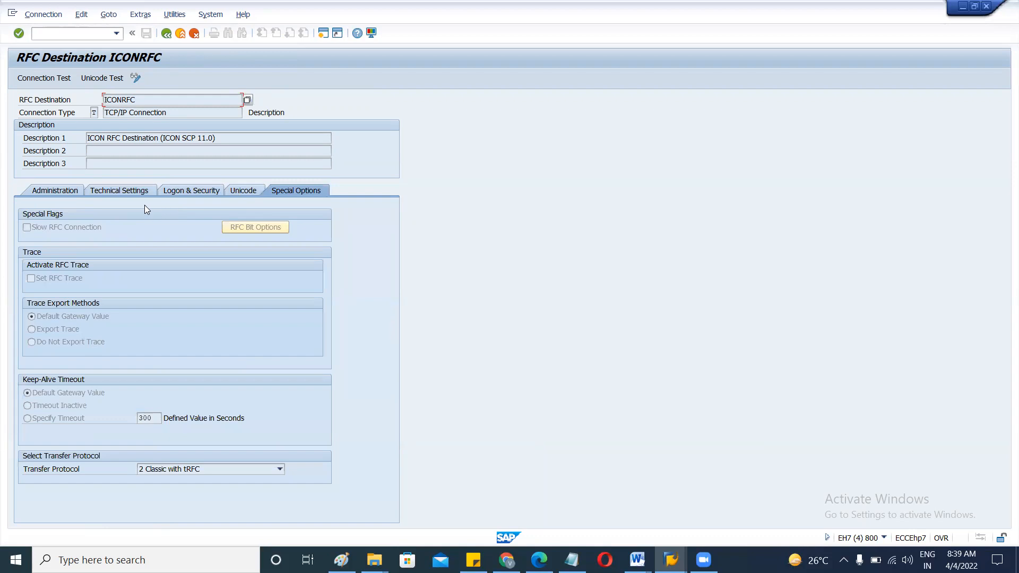
left_click(63, 189)
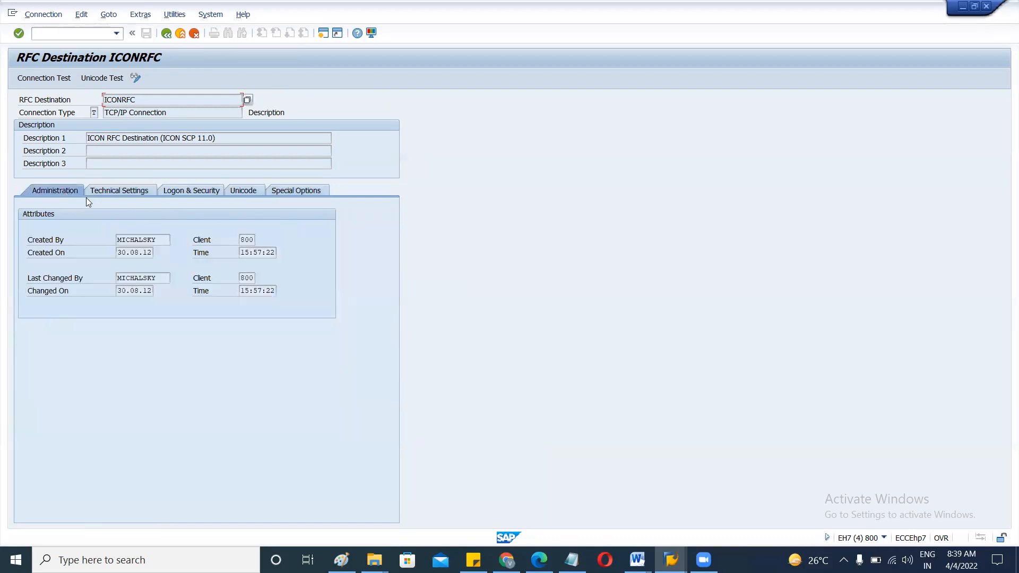
left_click(106, 191)
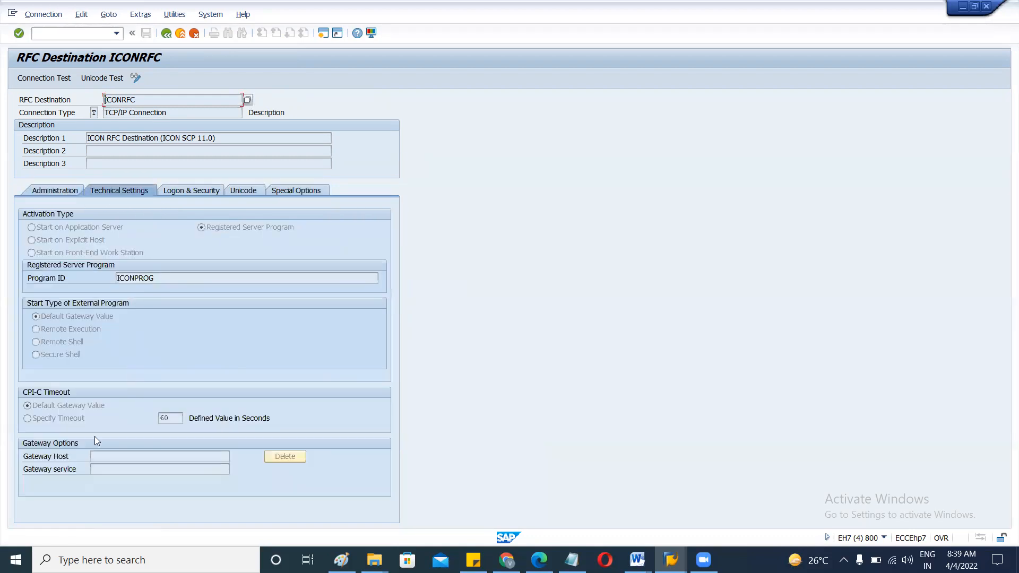
left_click(103, 458)
left_click(194, 189)
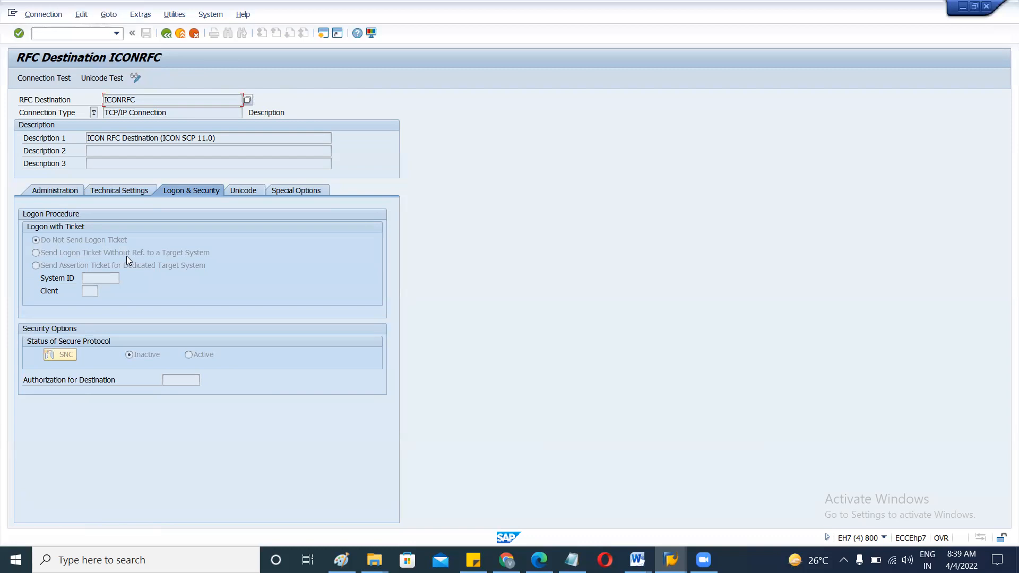
left_click(245, 191)
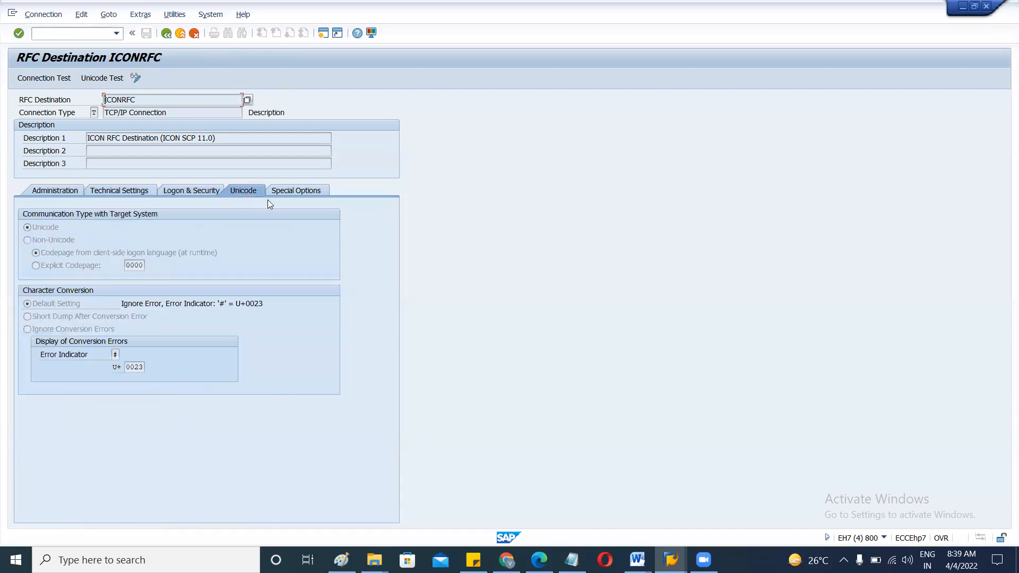
left_click(166, 33)
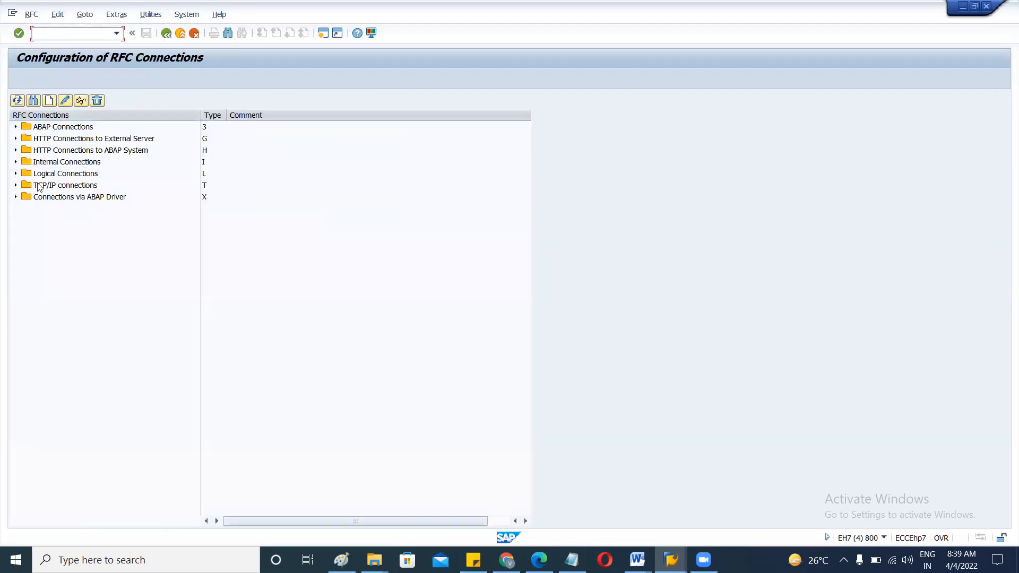
left_click(16, 185)
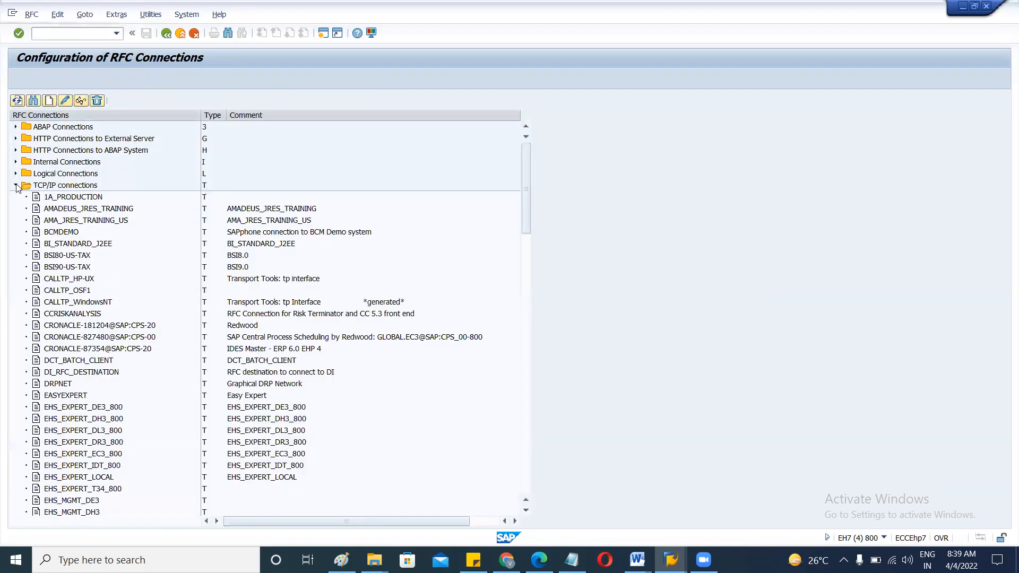
Compare AMADEUS_JRES_TRAINING's gateway host, gateway service sapgw47, logon and Unicode settings, then go back.
double_click(74, 208)
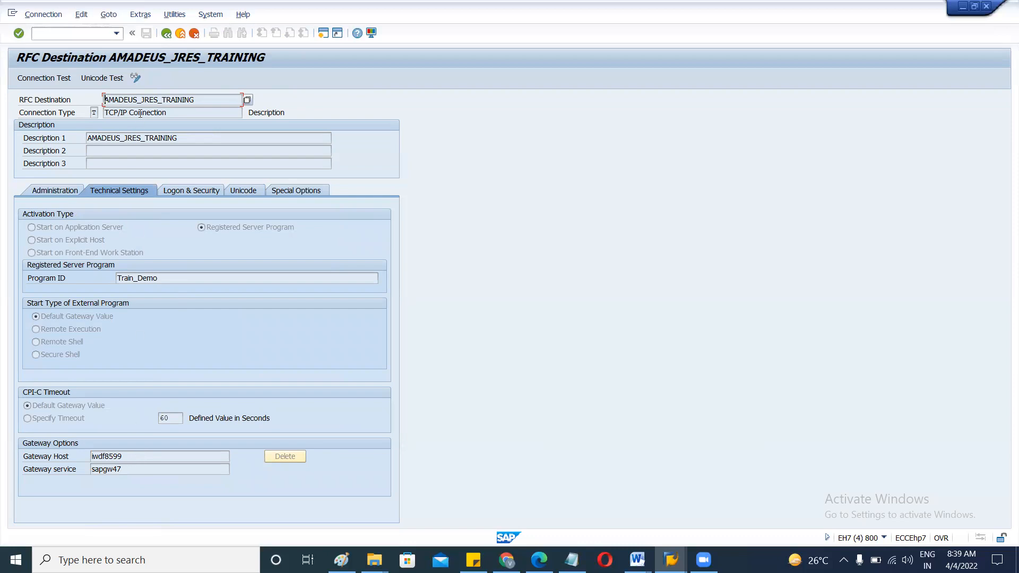
left_click_drag(132, 456, 79, 459)
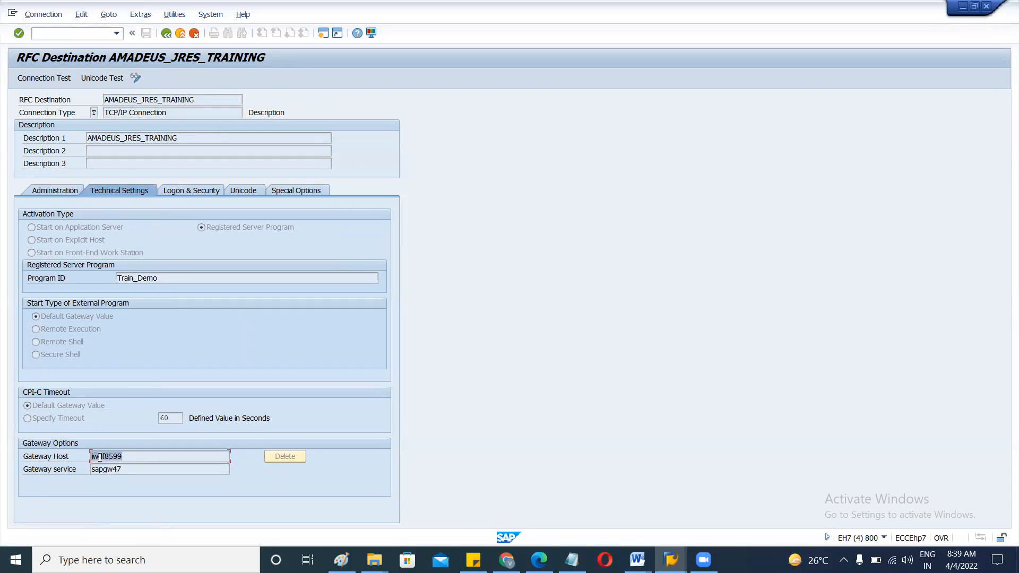
left_click(124, 470)
left_click(183, 191)
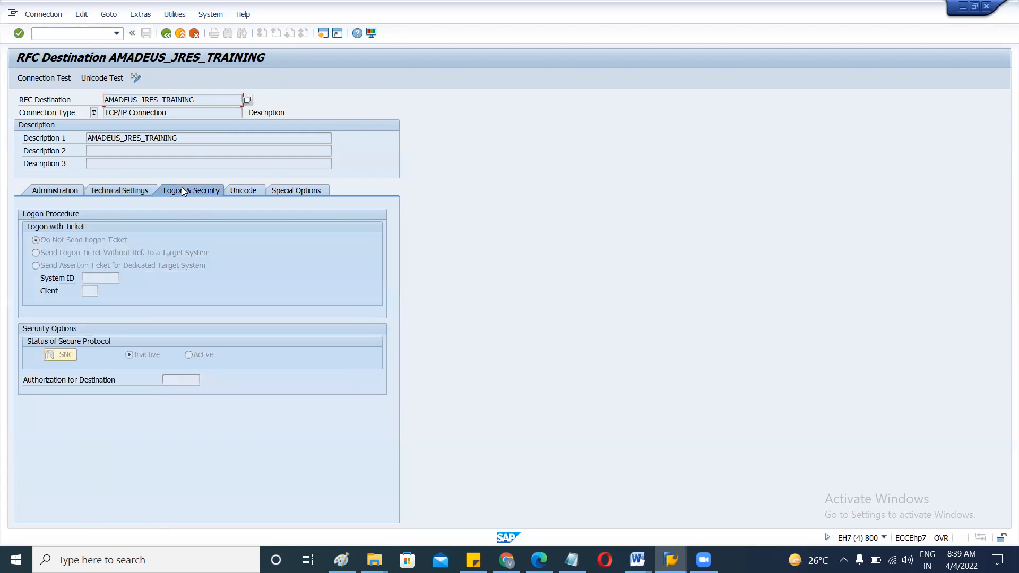
left_click(243, 190)
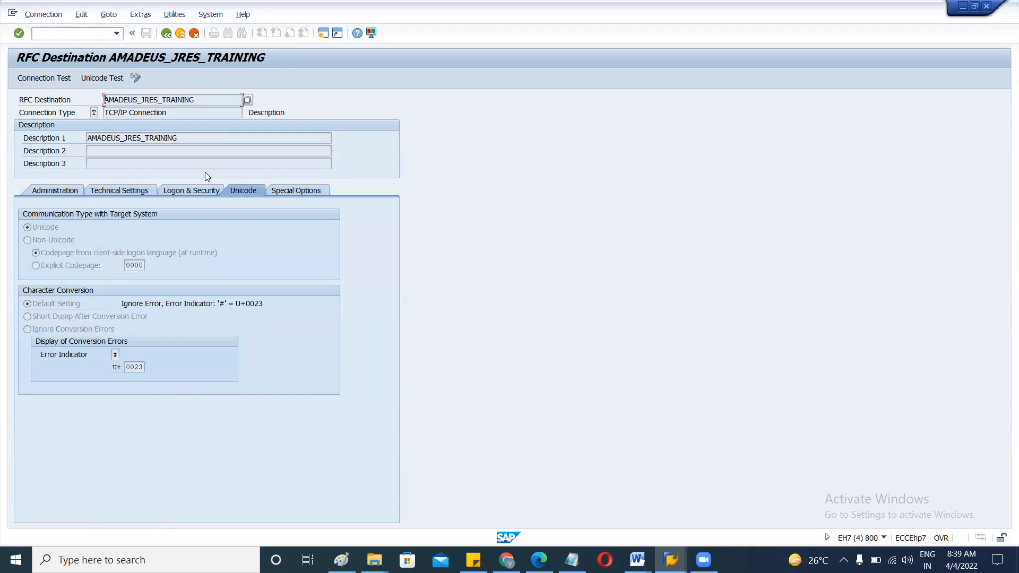
left_click(166, 34)
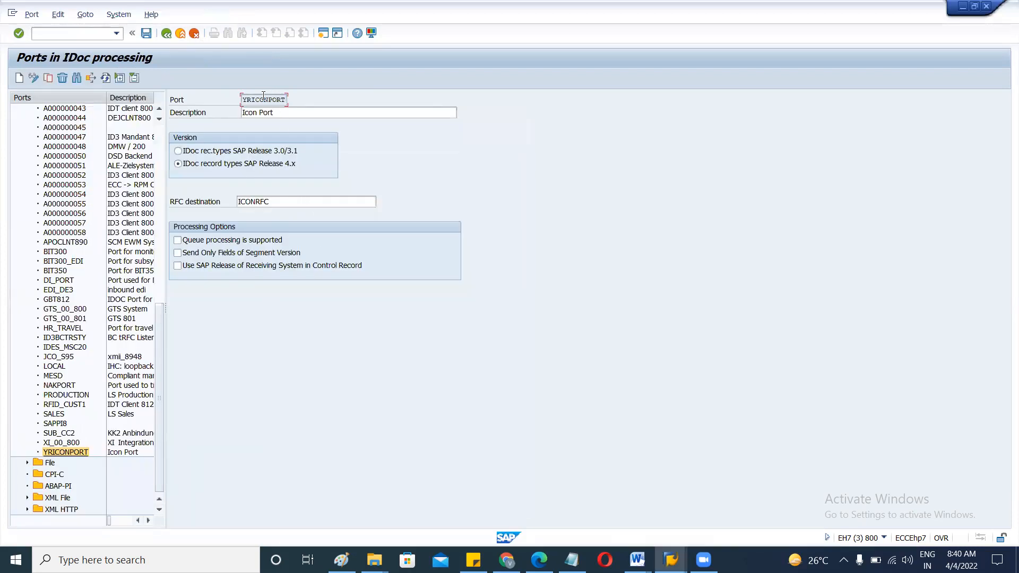
Verify port YRICONPORT uses RFC destination ICONRFC, then return to the partner profile outbound parameters.
left_click_drag(276, 201, 237, 202)
left_click(281, 198)
left_click_drag(245, 100, 302, 93)
key("alt+Tab")
key("alt+Tab")
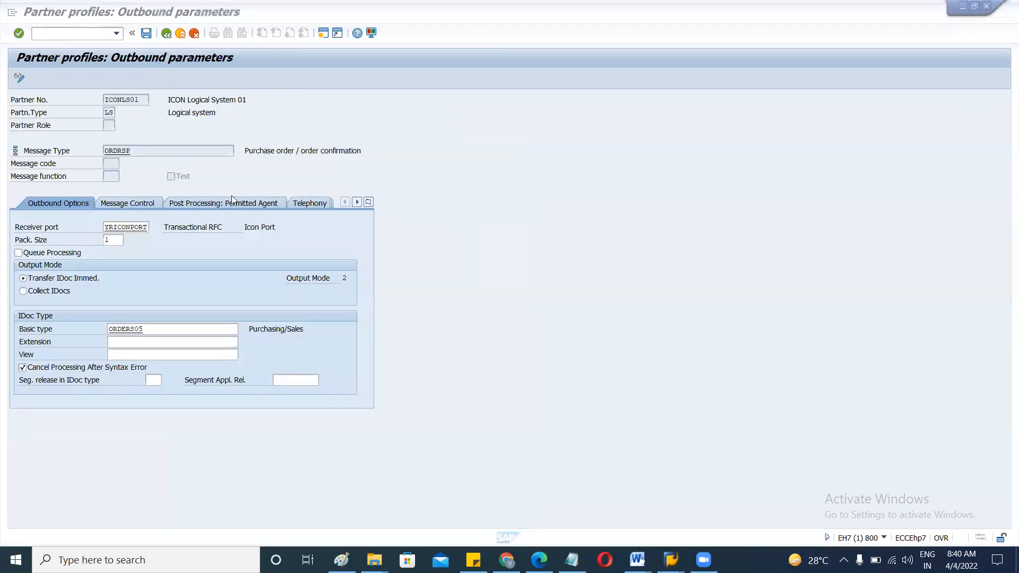
left_click(122, 223)
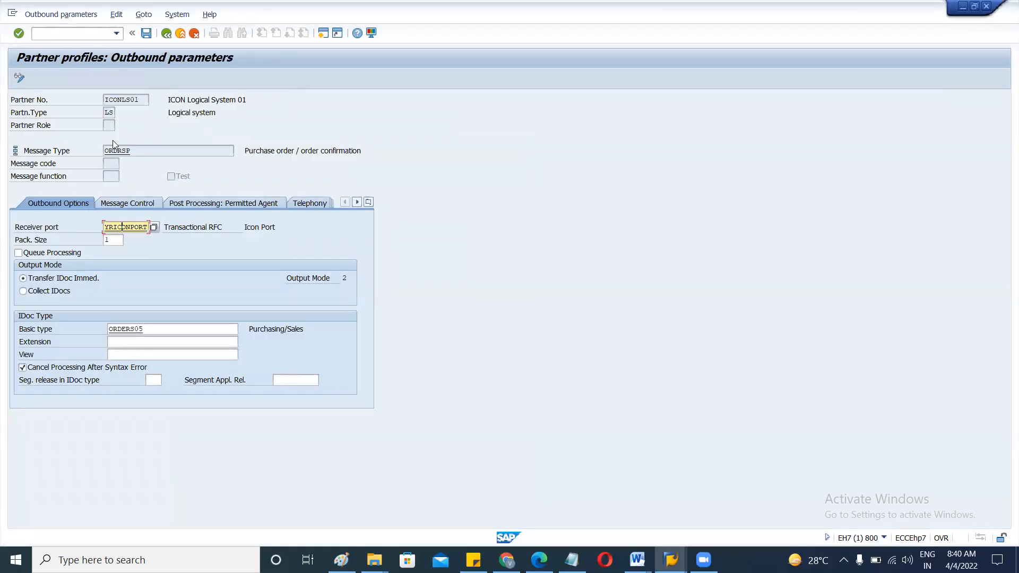
left_click_drag(143, 97, 104, 98)
left_click(143, 98)
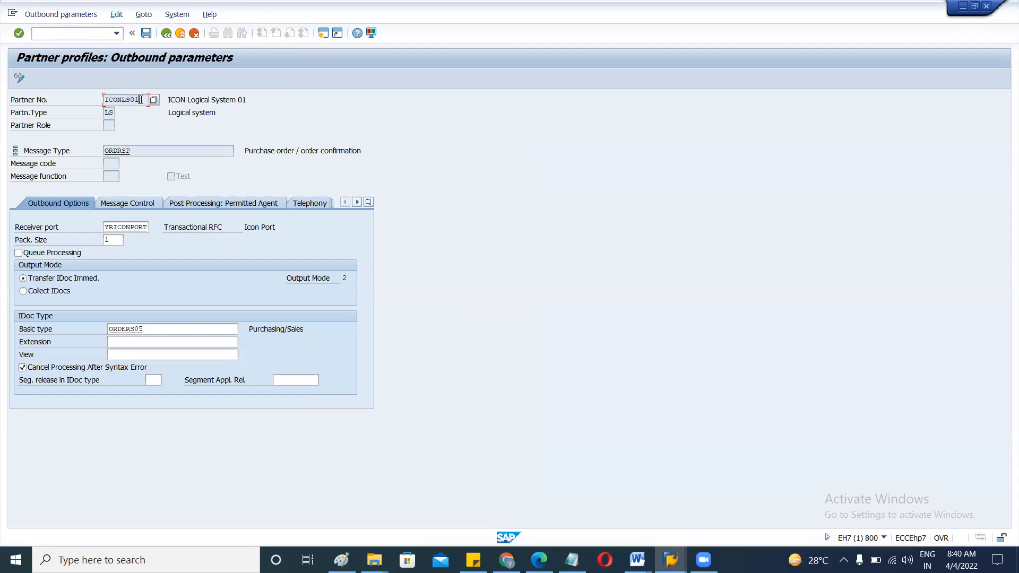
left_click_drag(105, 226, 152, 229)
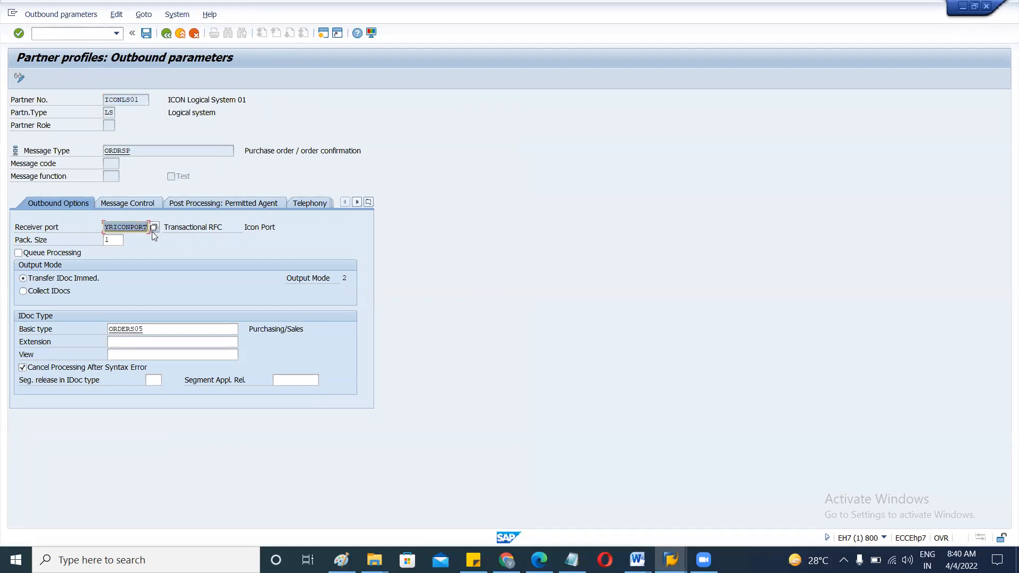
left_click(134, 227)
left_click_drag(142, 100, 104, 99)
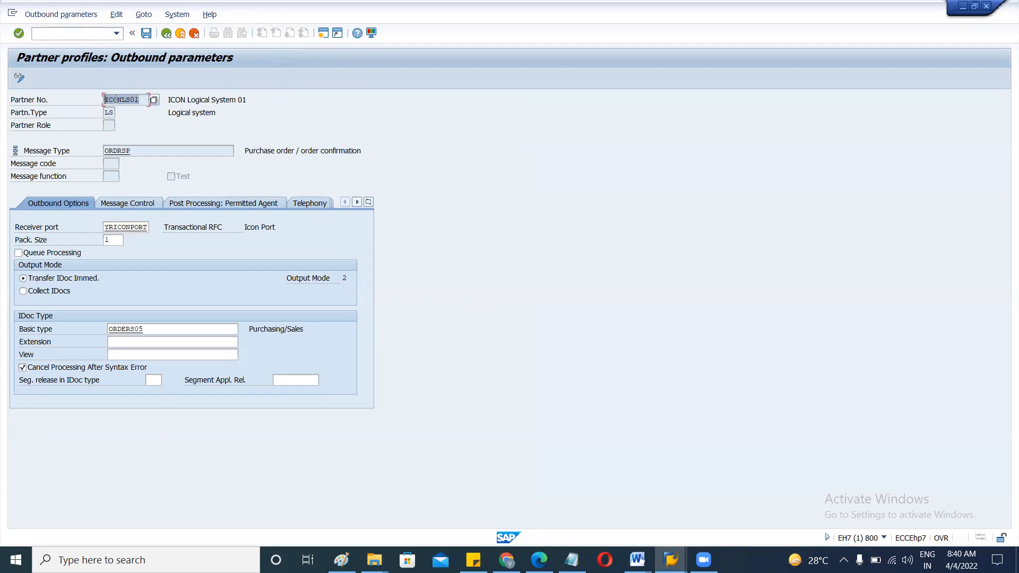
left_click(142, 99)
left_click_drag(146, 98, 101, 100)
left_click(139, 100)
left_click_drag(104, 227, 156, 233)
left_click(127, 227)
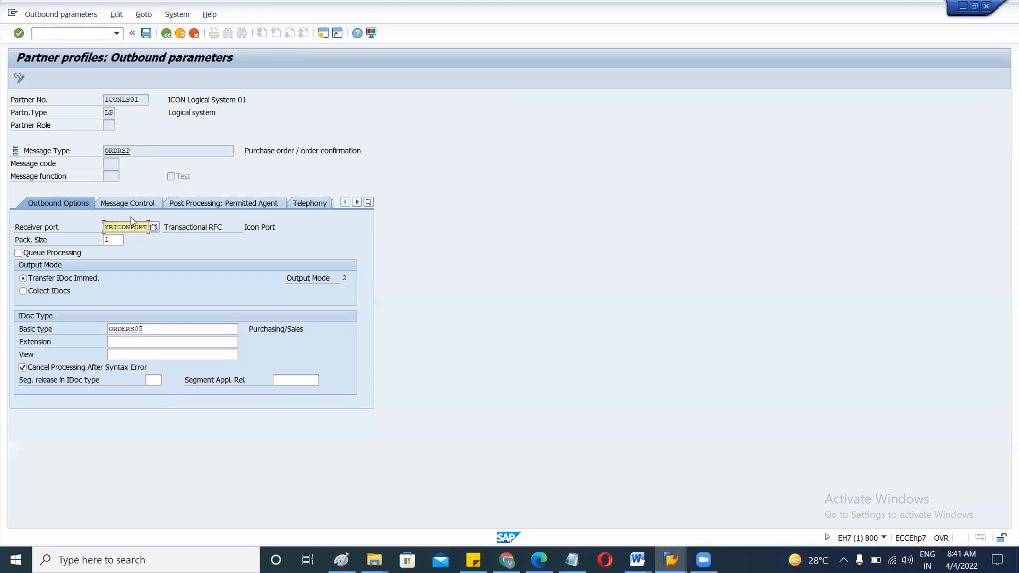
left_click(140, 99)
left_click(135, 151)
double_click(126, 226)
left_click(133, 153)
double_click(134, 152)
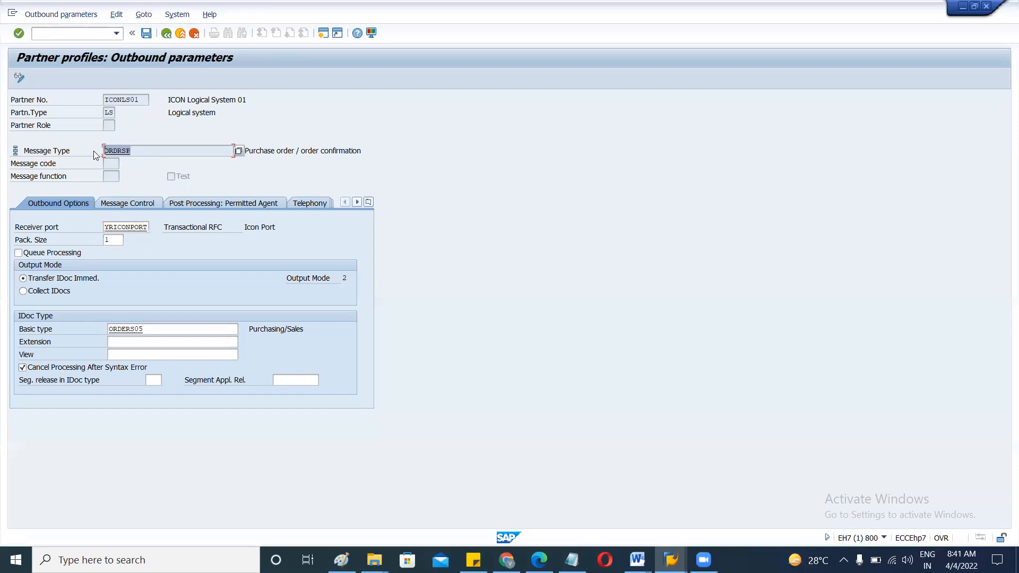
left_click(144, 150)
left_click_drag(153, 330, 93, 332)
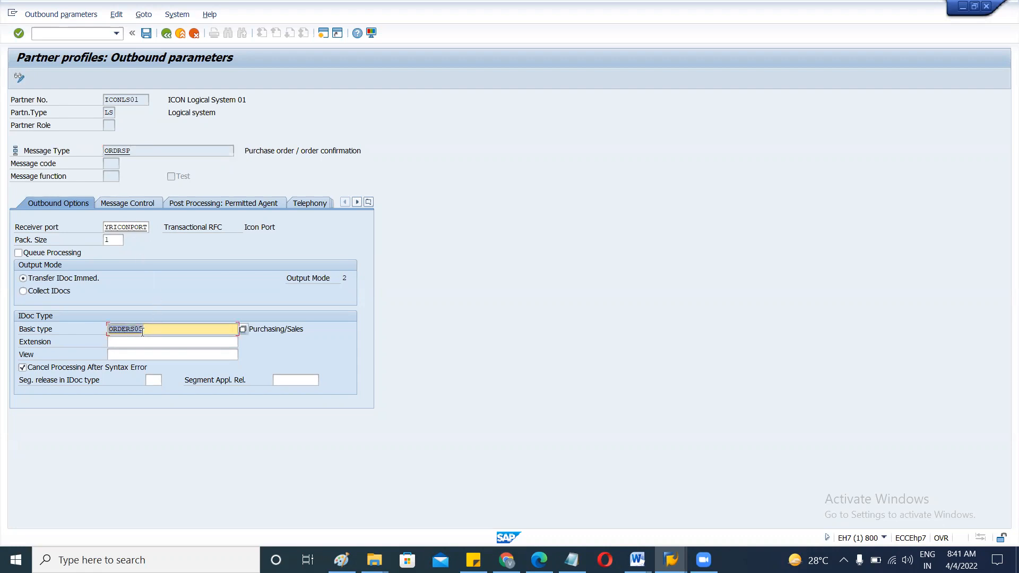
left_click(164, 332)
left_click_drag(157, 331, 108, 329)
left_click(169, 330)
left_click_drag(169, 331, 94, 329)
left_click(134, 150)
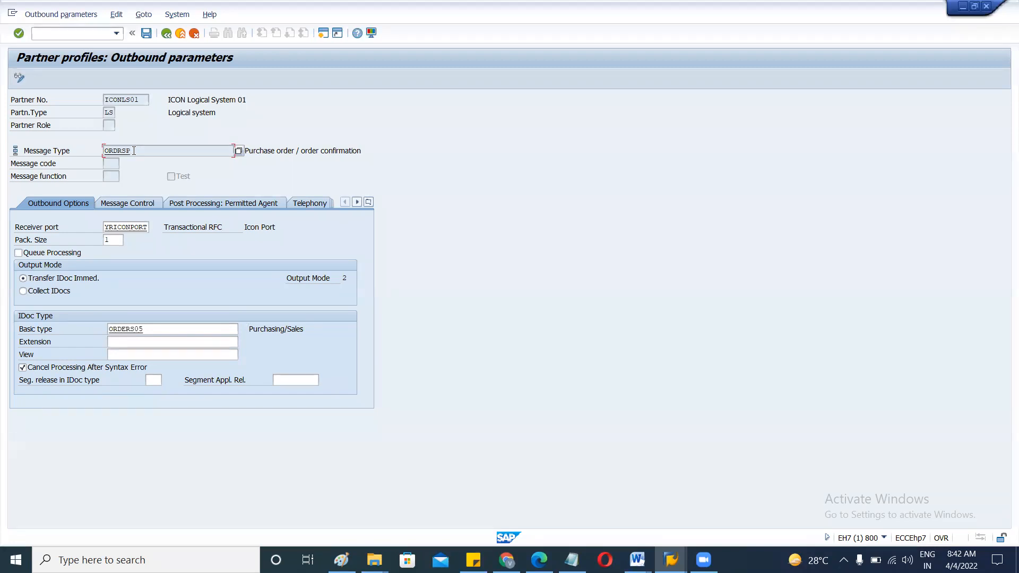
left_click_drag(134, 151, 92, 151)
left_click(154, 151)
left_click(155, 329)
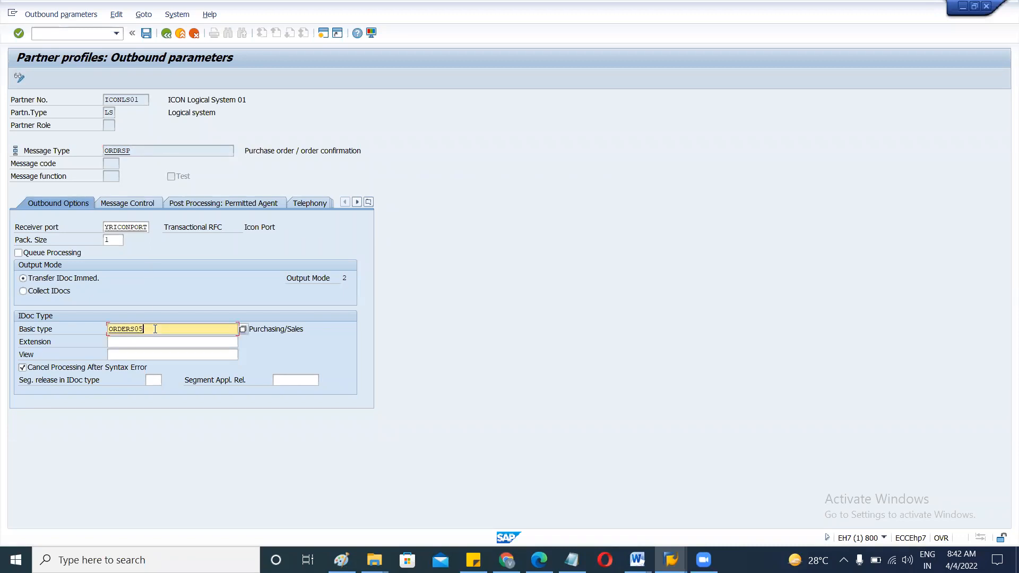
left_click(154, 150)
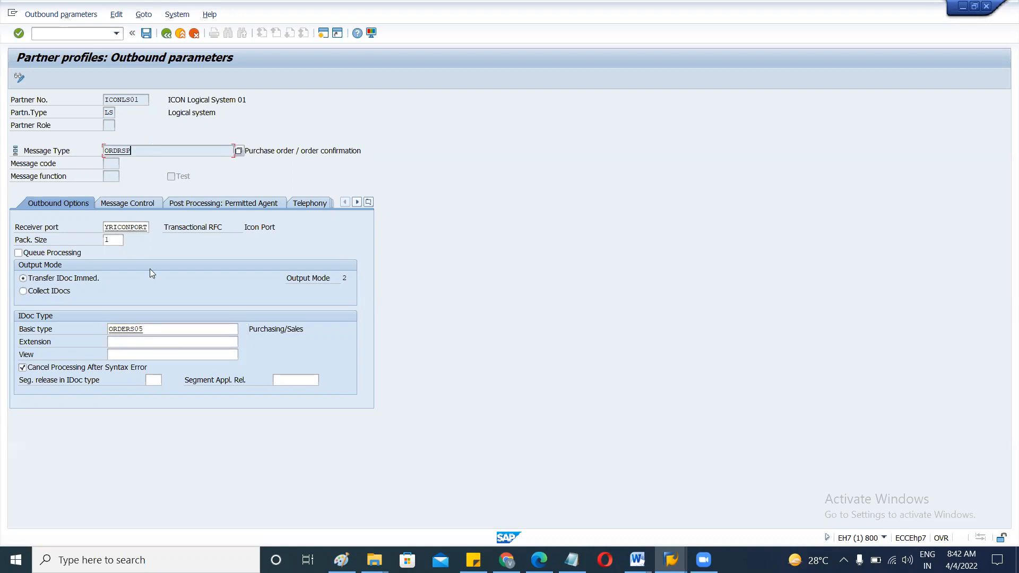
left_click(159, 331)
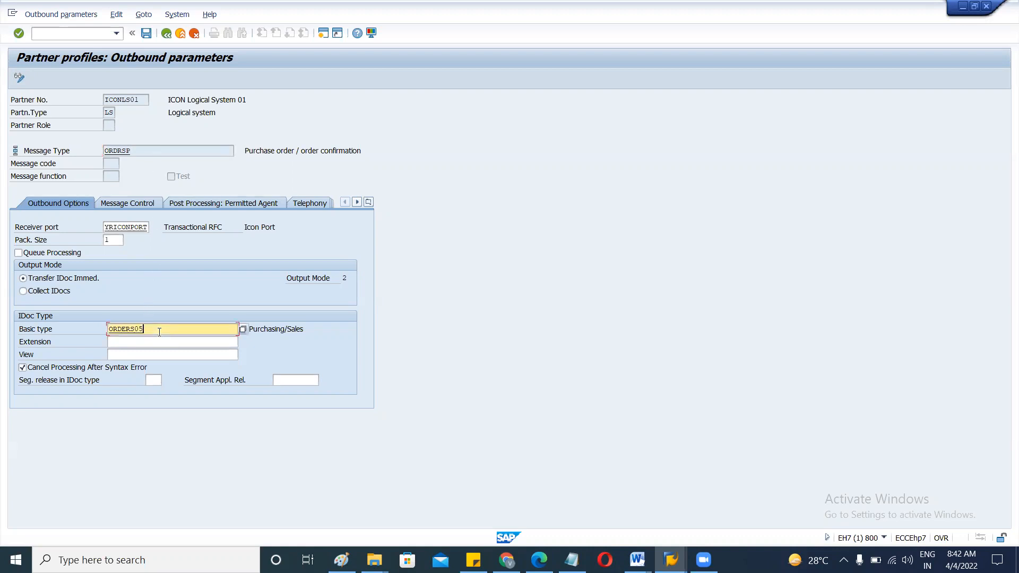
left_click_drag(156, 330, 90, 324)
left_click(161, 332)
left_click(151, 150)
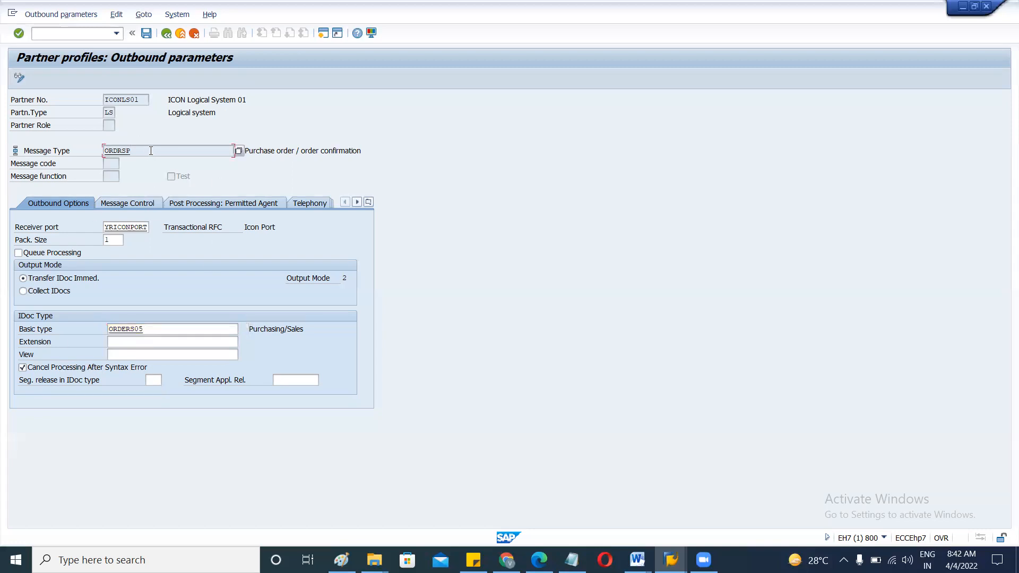